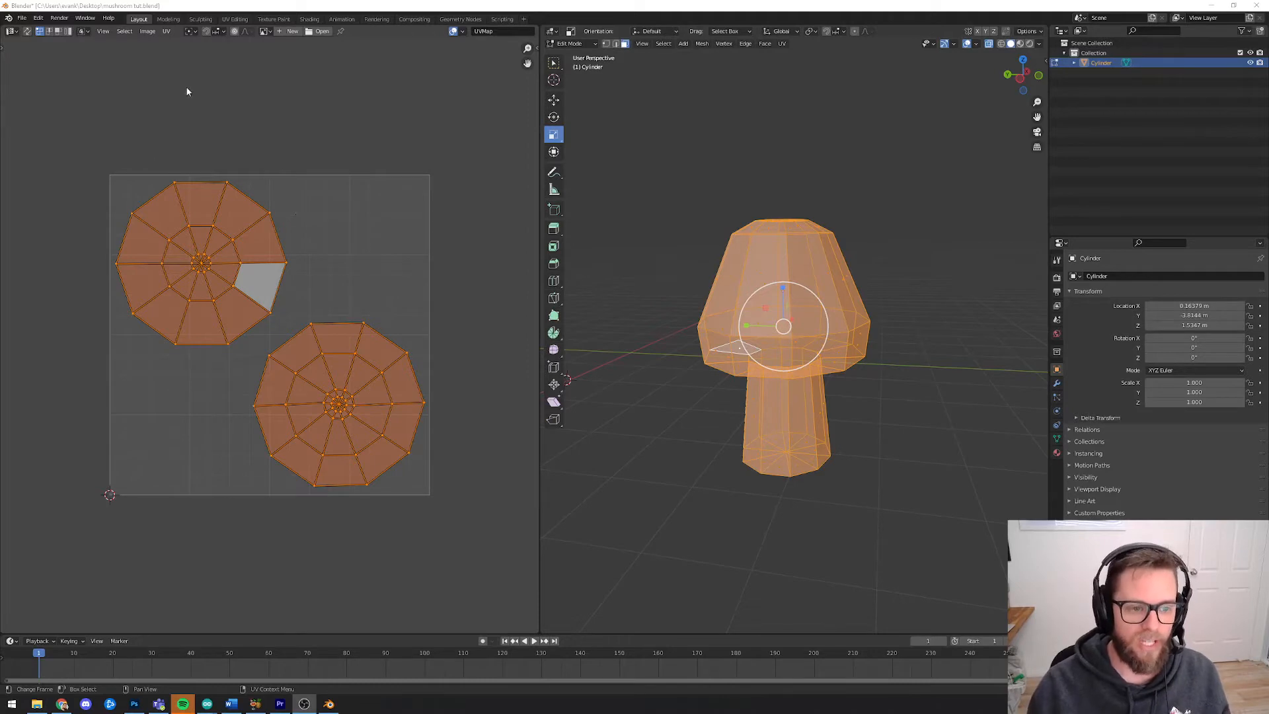
drag(99, 168, 437, 506)
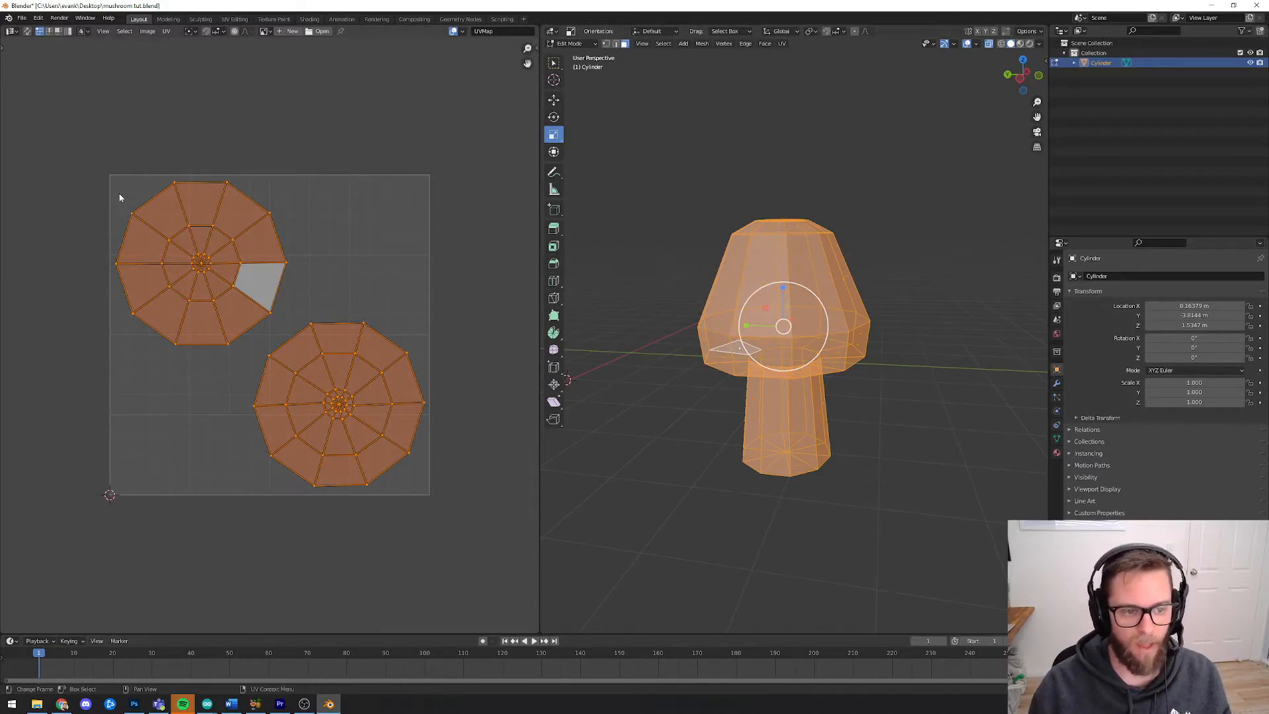
mouse_move(103, 171)
mouse_down()
mouse_move(439, 505)
mouse_move(93, 165)
mouse_up()
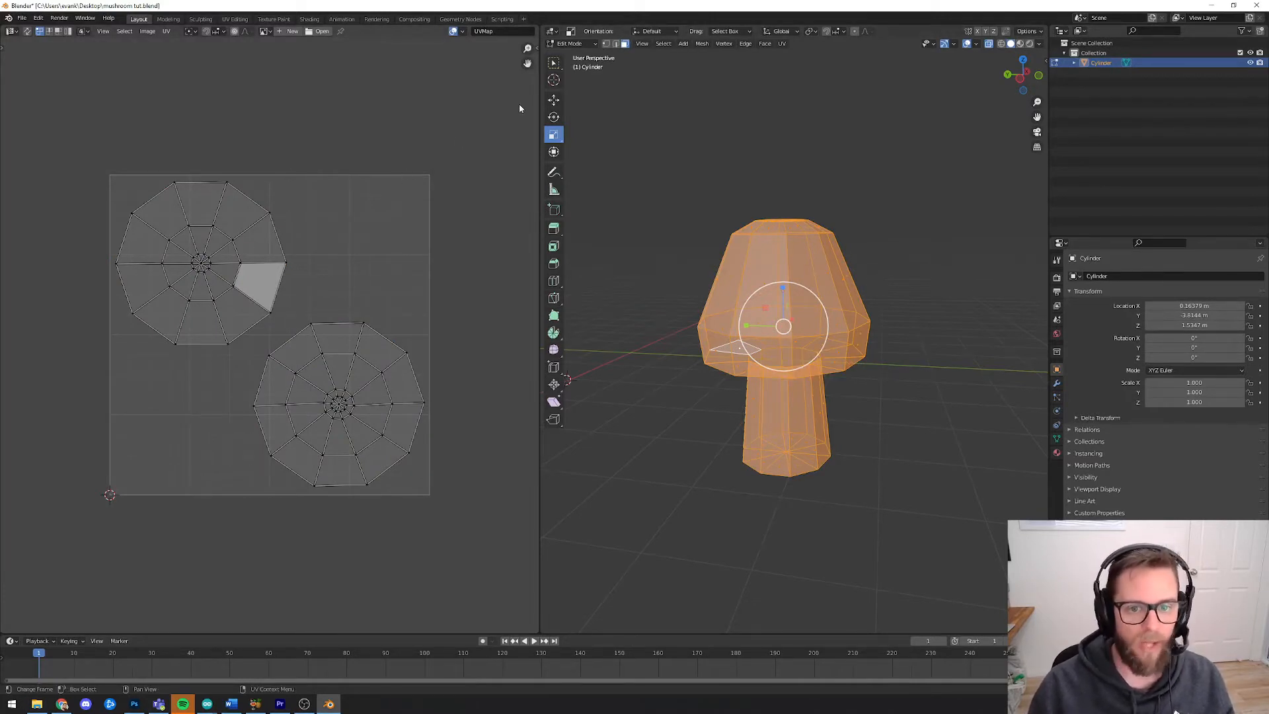
click(570, 43)
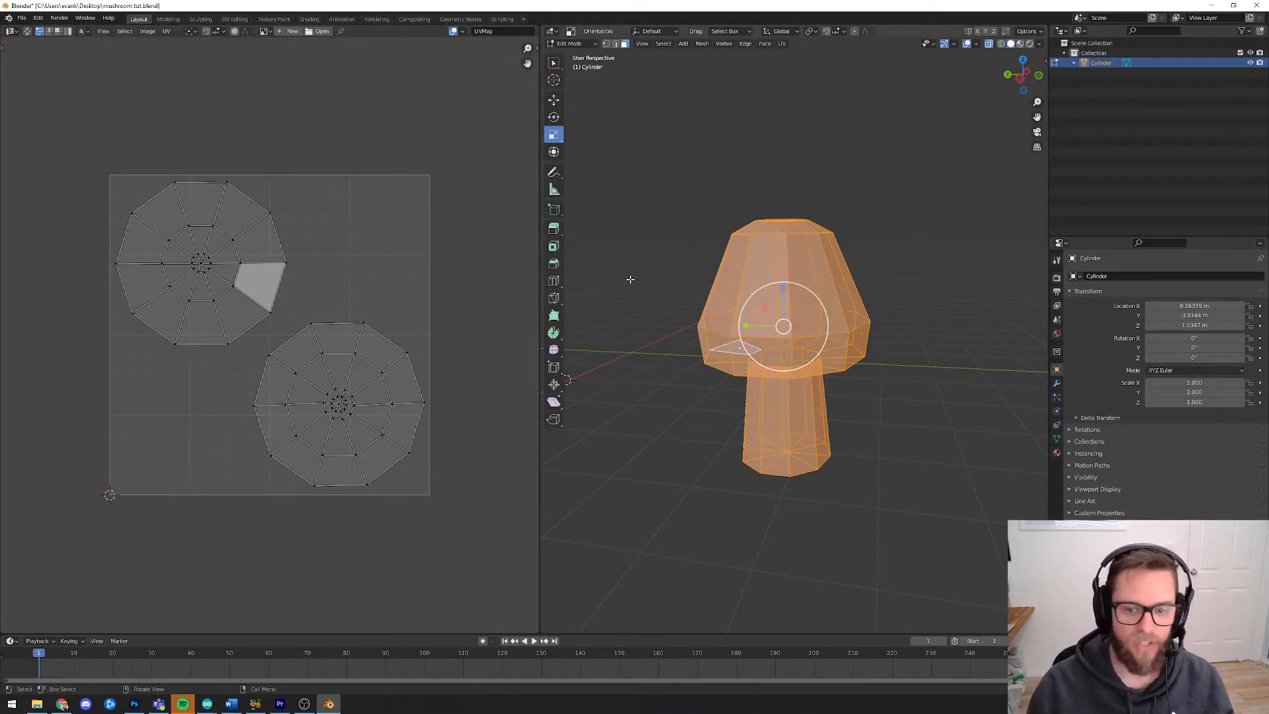
middle_drag(630, 279, 853, 320)
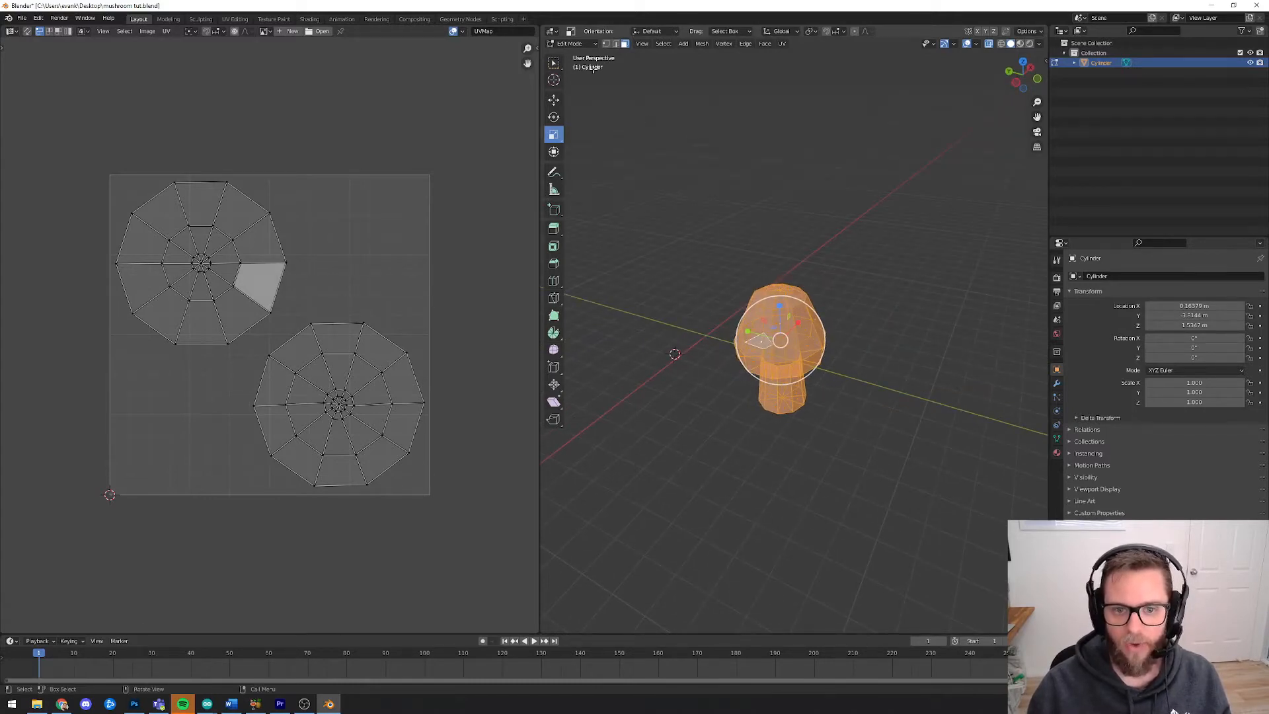
Switch the mushroom from Edit Mode back to Object Mode
click(570, 44)
click(574, 55)
click(899, 275)
middle_drag(899, 275, 998, 76)
click(989, 44)
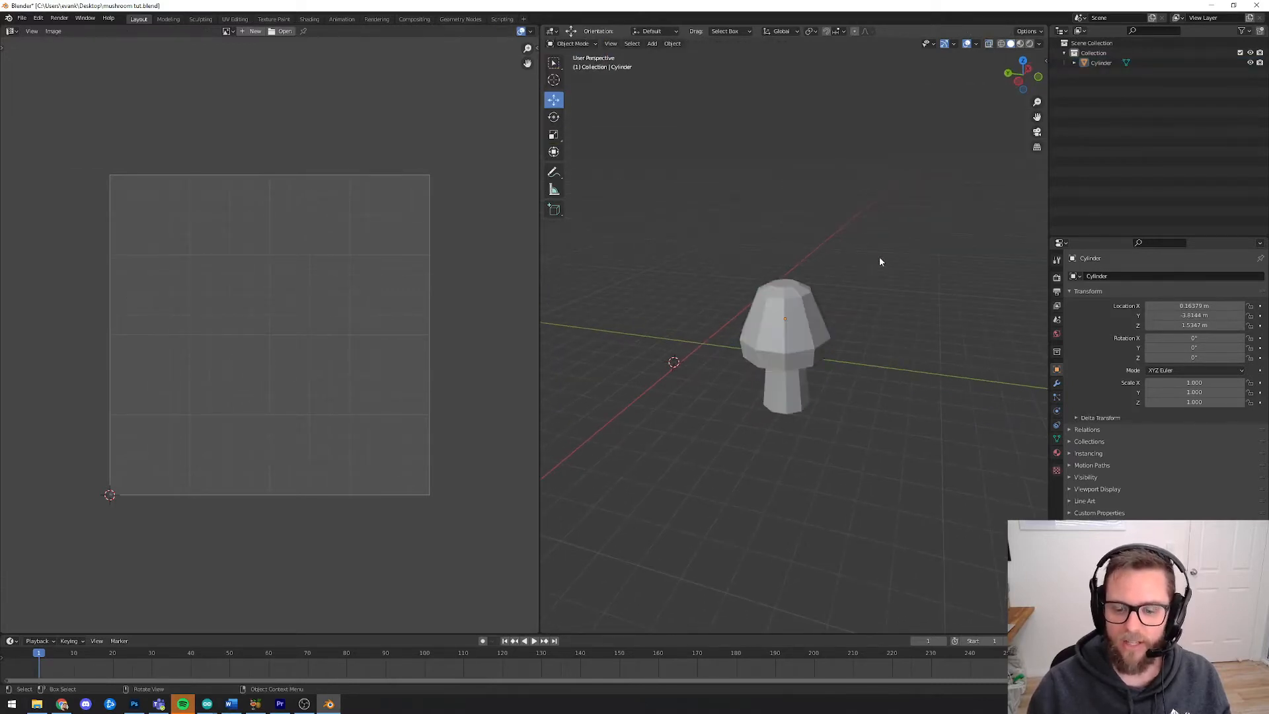
Place the 3D cursor above and right of the mushroom and add a point light there
mouse_move(879, 257)
middle_down()
mouse_move(855, 240)
mouse_move(860, 263)
middle_up()
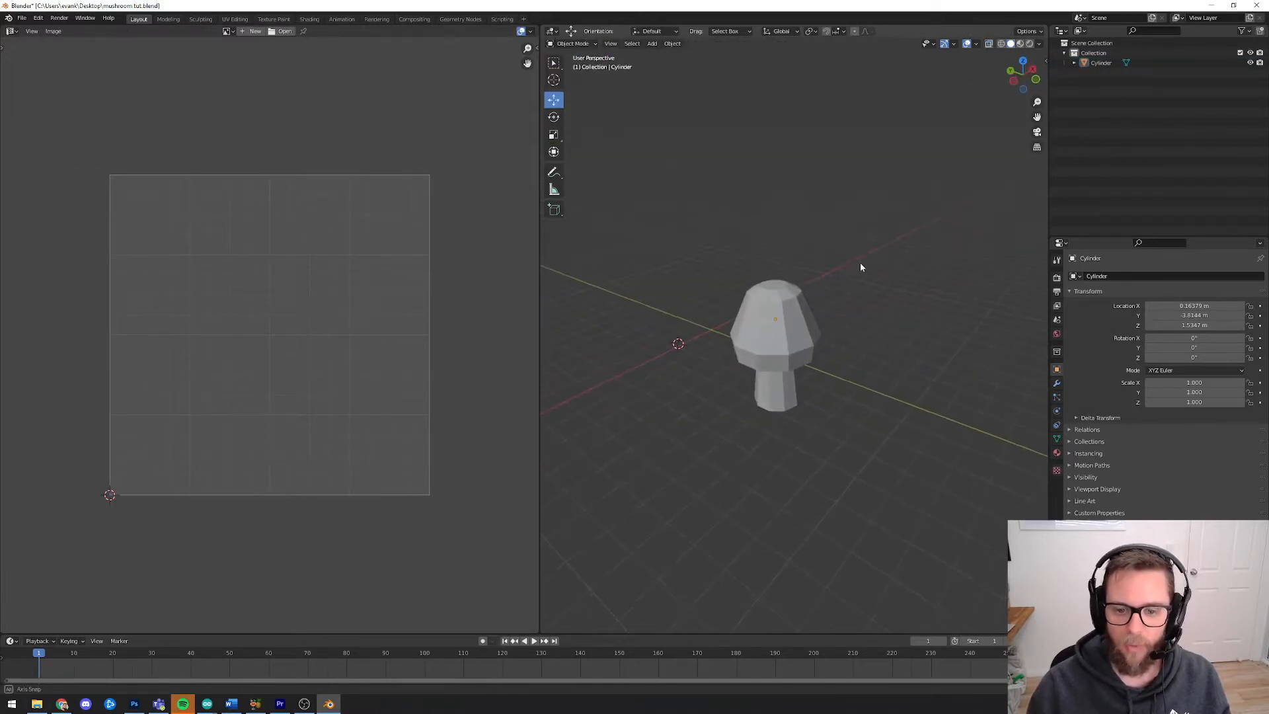
click(554, 80)
click(914, 278)
middle_drag(907, 304, 886, 246)
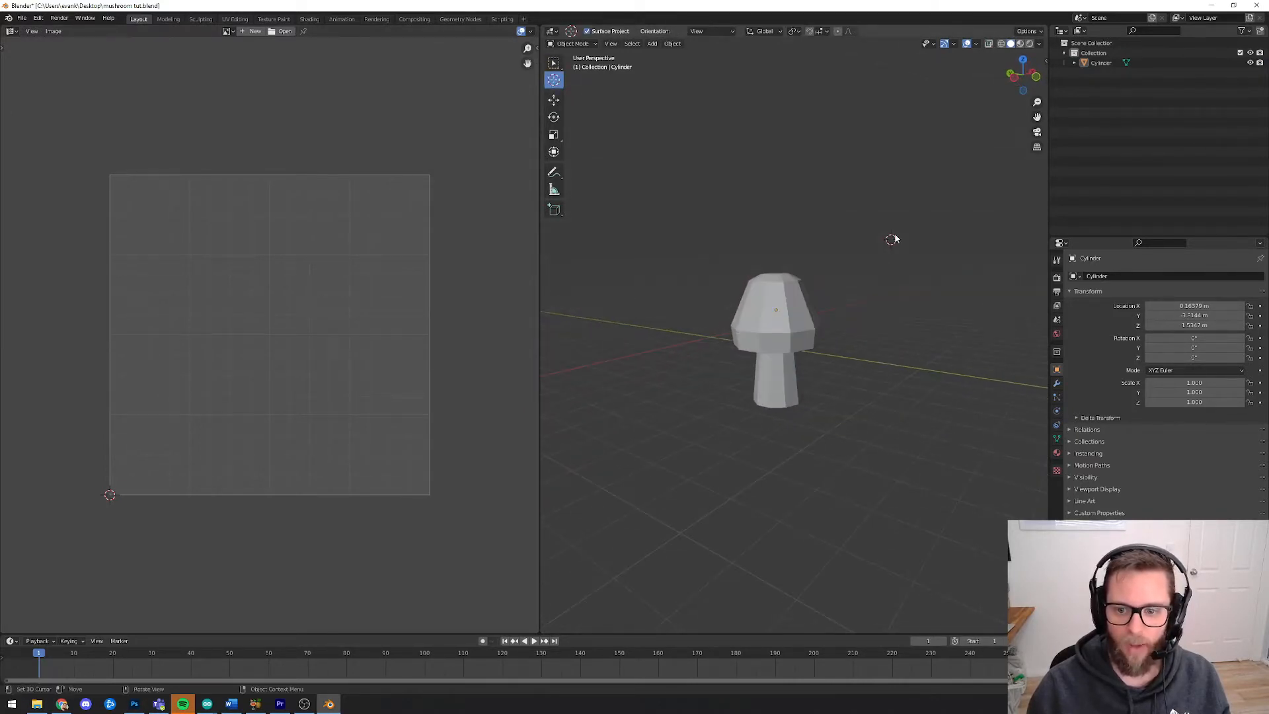
click(653, 43)
mouse_move(687, 177)
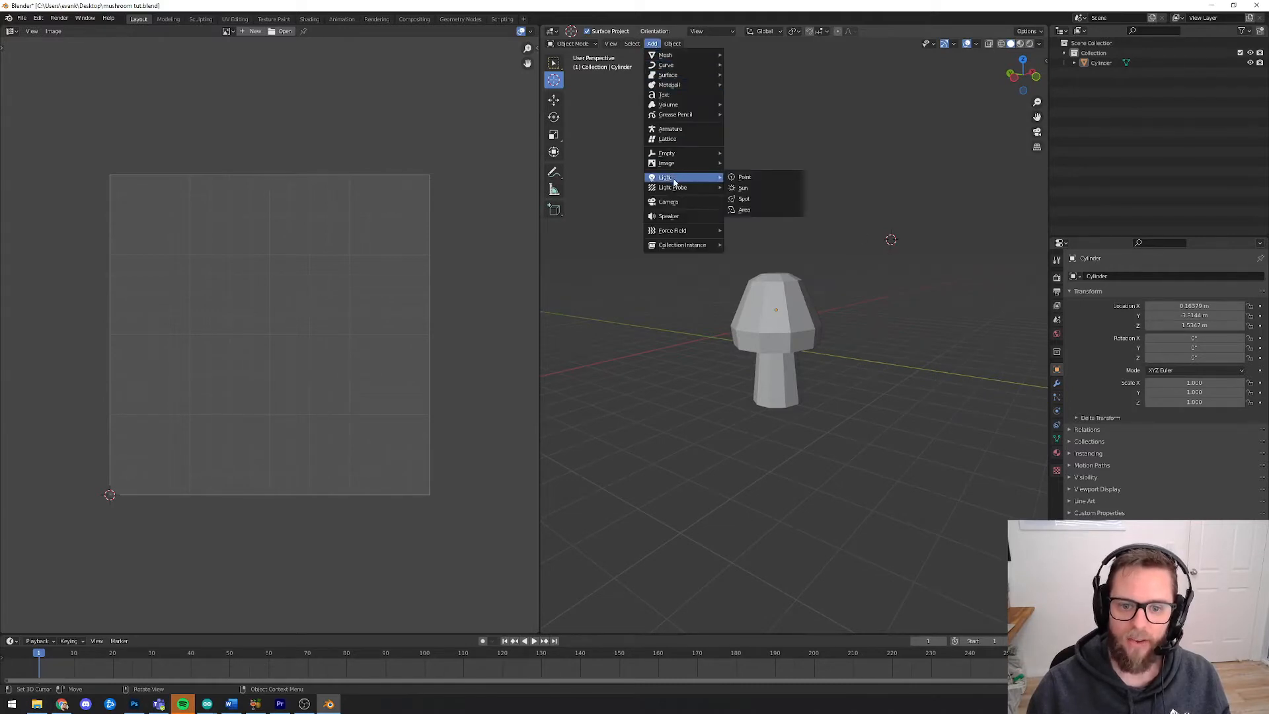
click(760, 178)
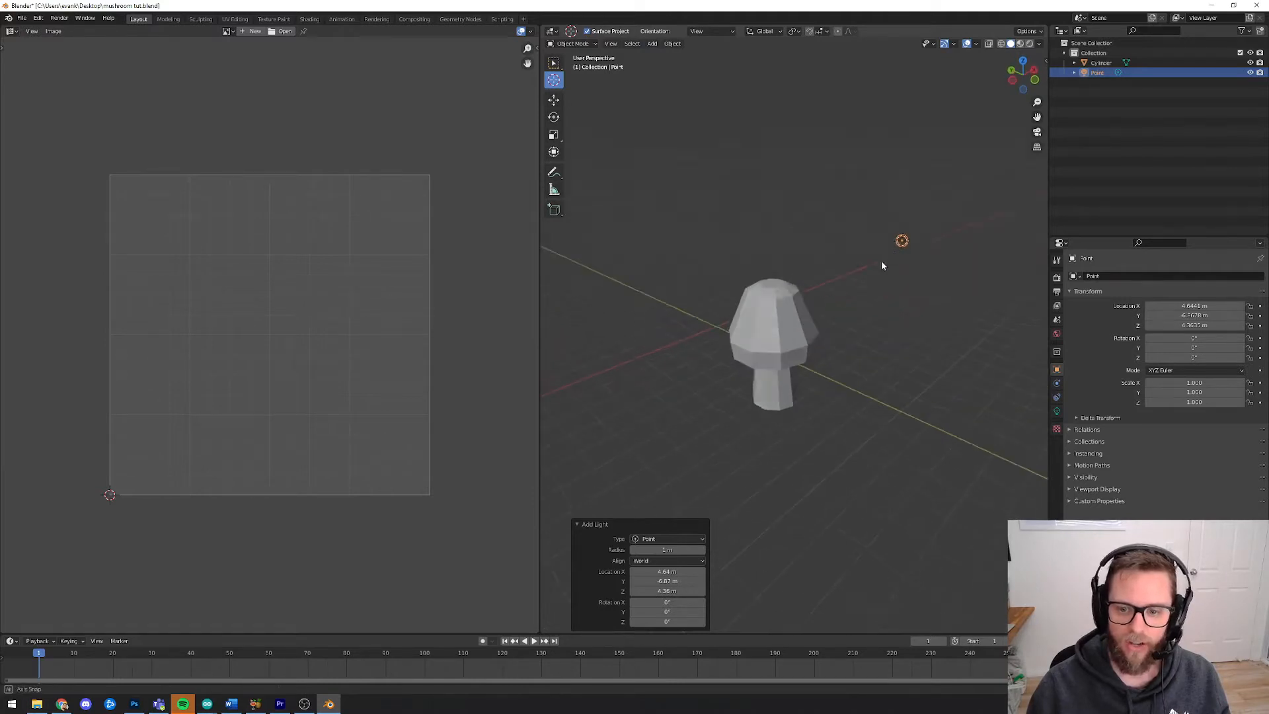
Move the 3D cursor above and left of the mushroom and add a second point light
middle_drag(871, 269, 863, 319)
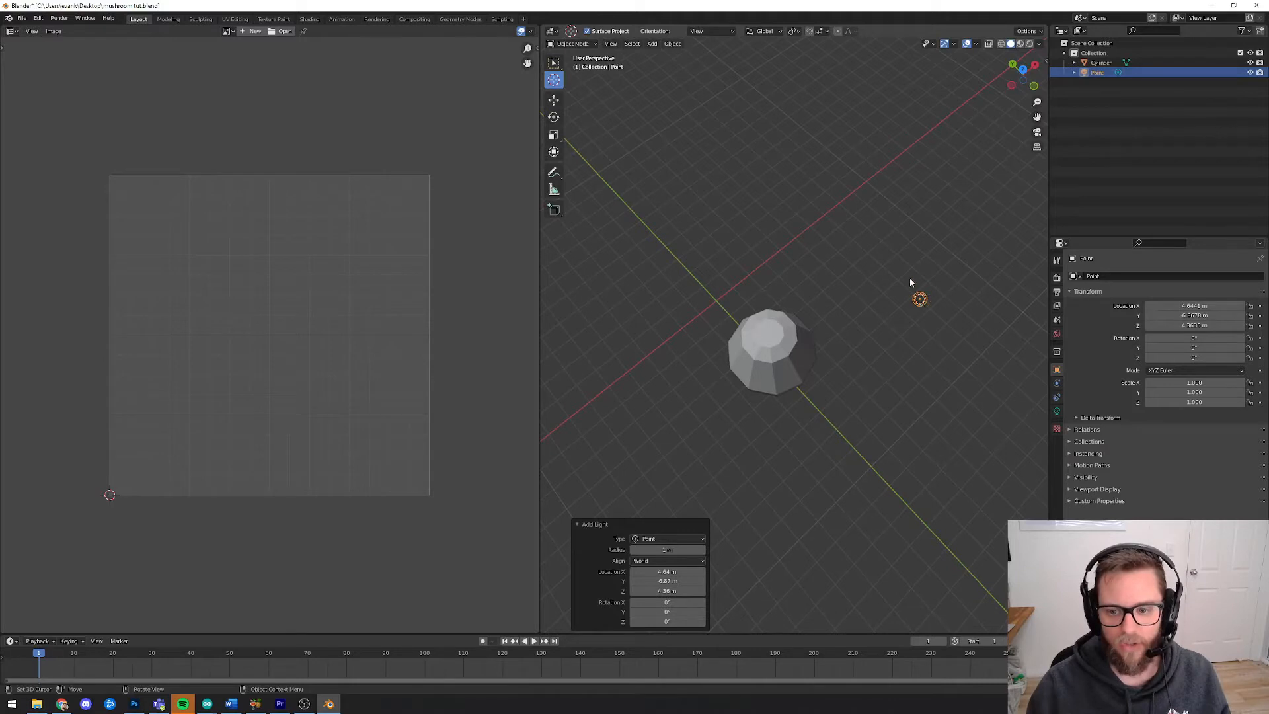
middle_drag(915, 307, 973, 270)
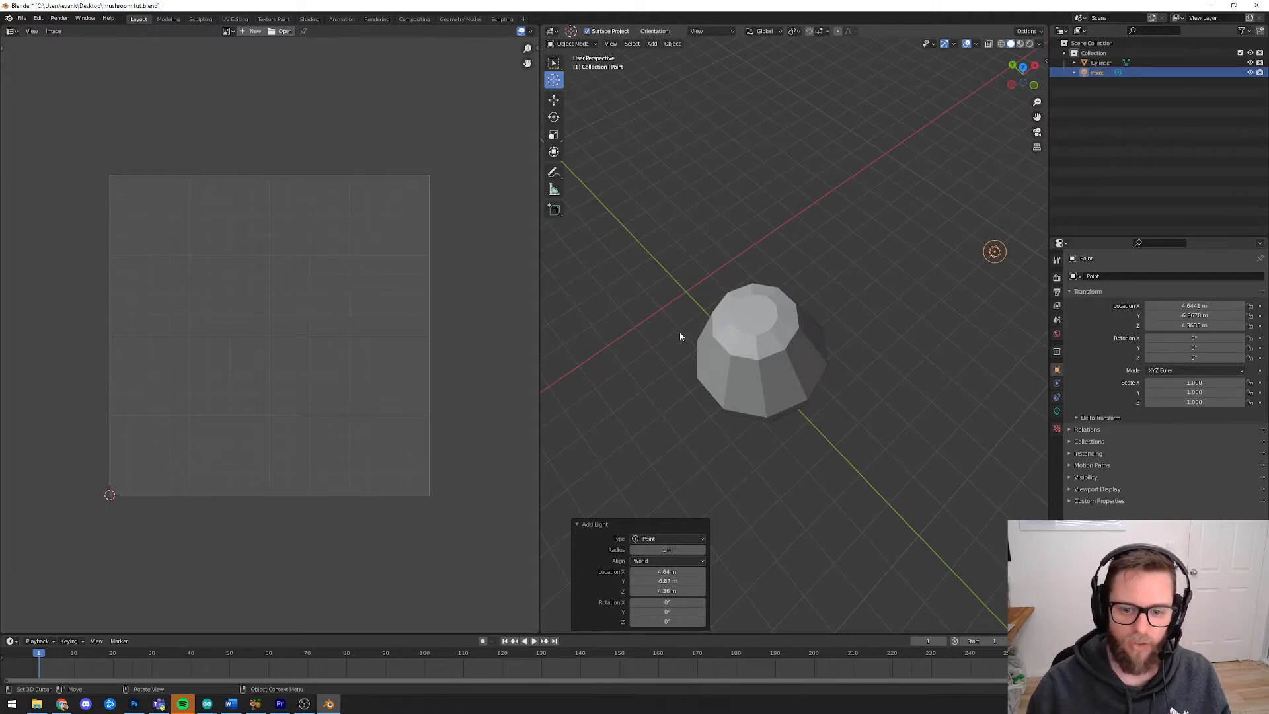
middle_drag(692, 335, 670, 261)
click(651, 42)
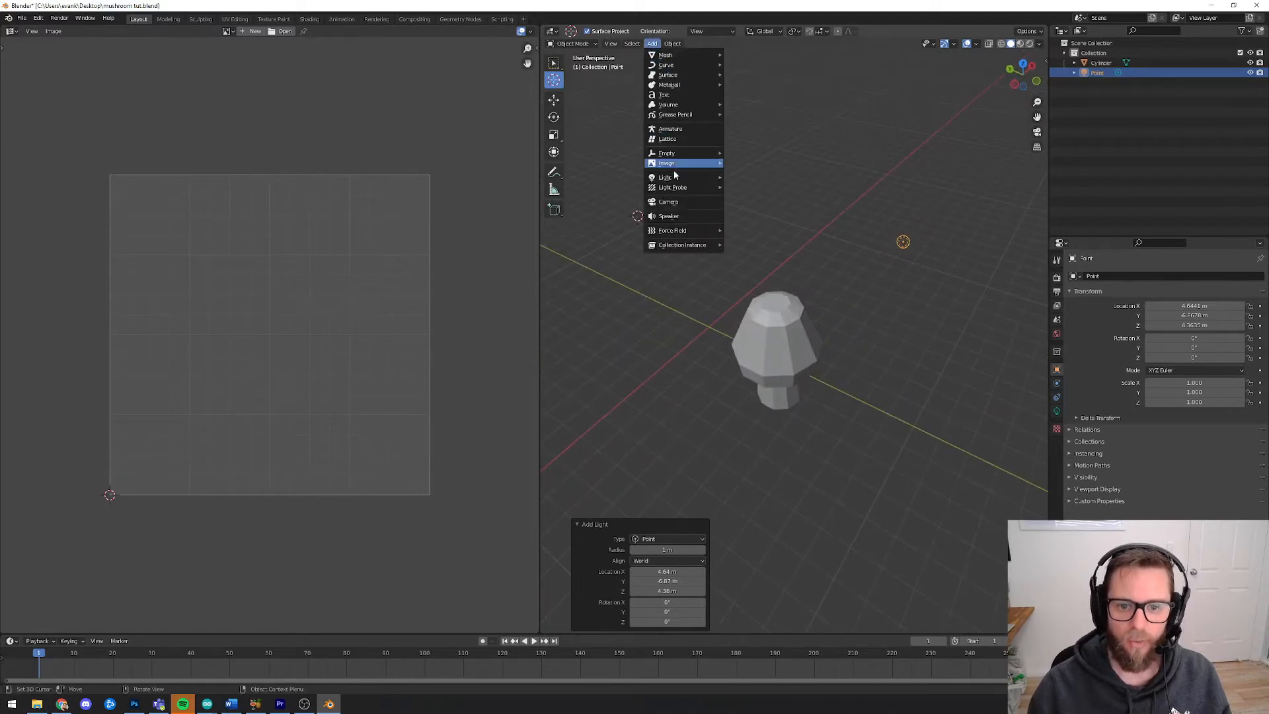
mouse_move(688, 177)
click(760, 177)
Reposition the 3D cursor on the mushroom's left side and add a third point light
middle_drag(791, 489, 662, 423)
click(764, 492)
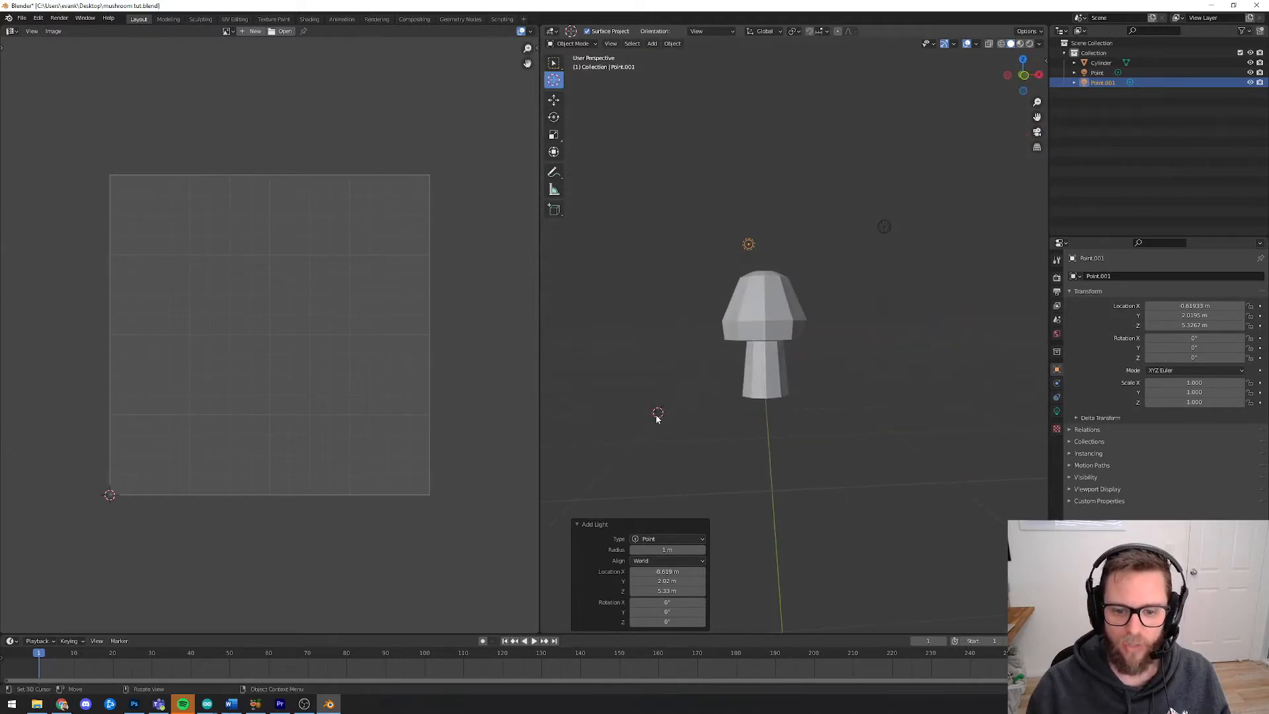
click(615, 241)
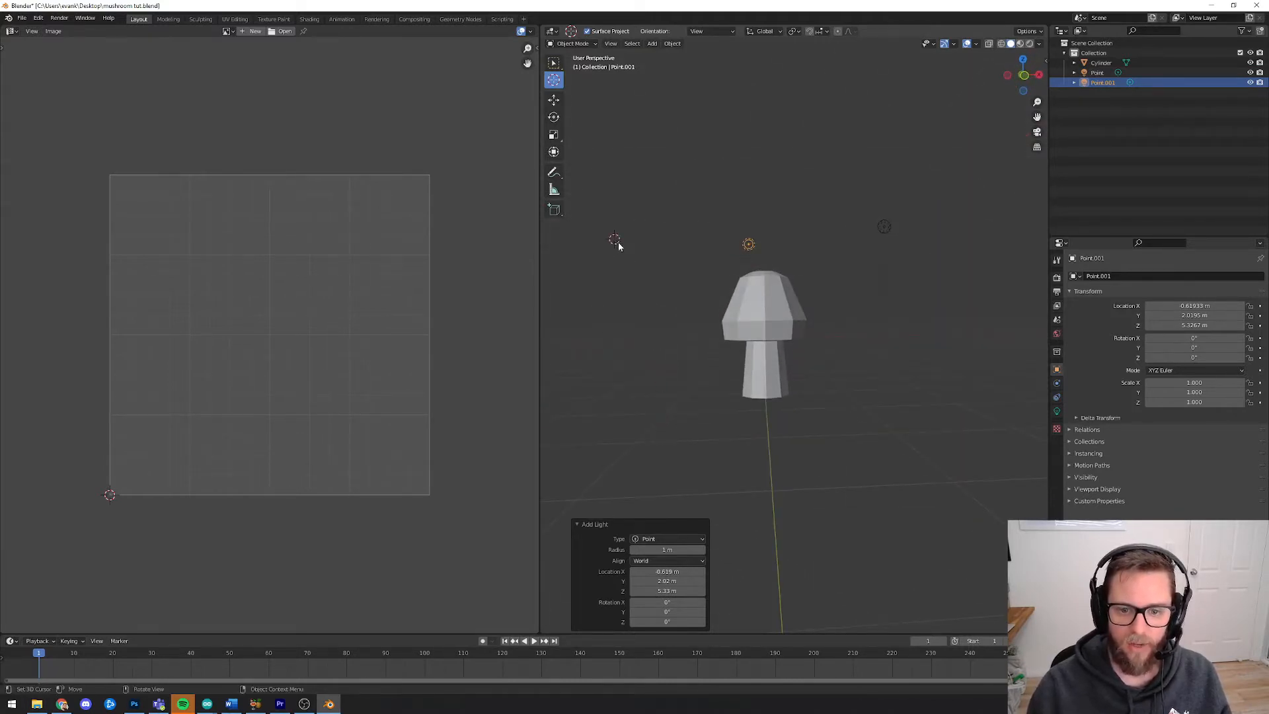
middle_drag(618, 246, 872, 315)
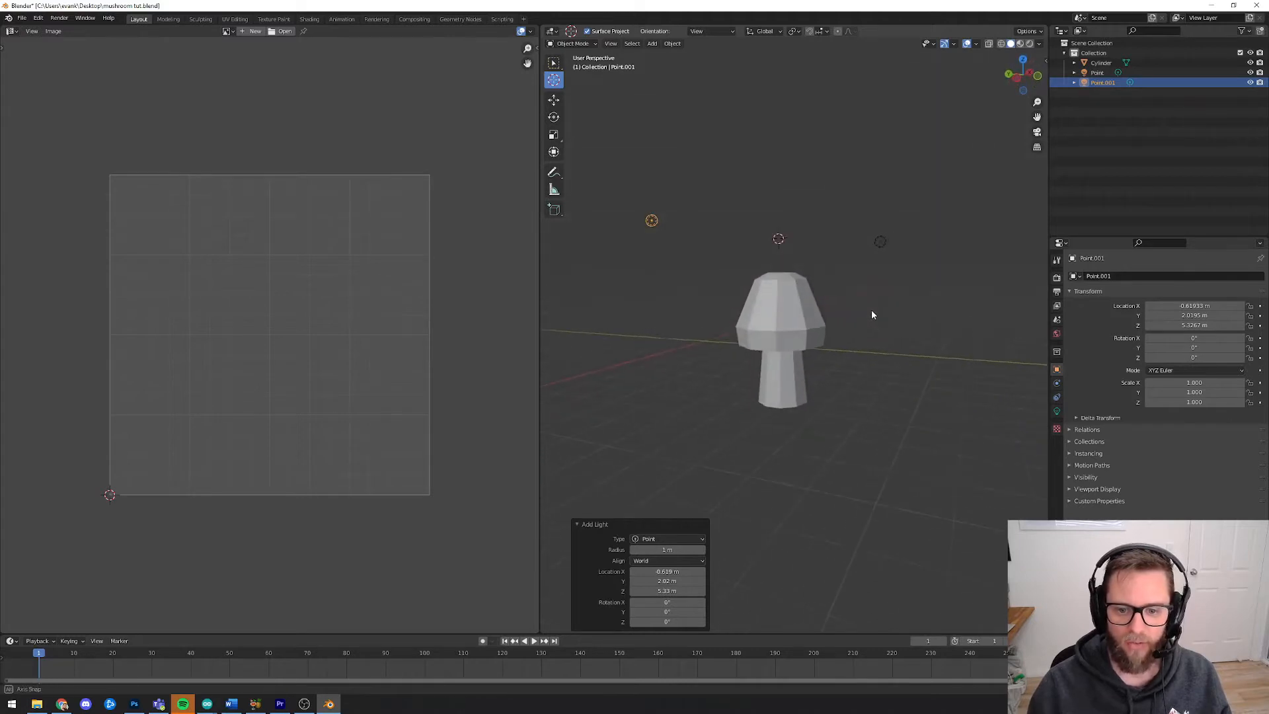
middle_drag(785, 235, 761, 198)
click(652, 43)
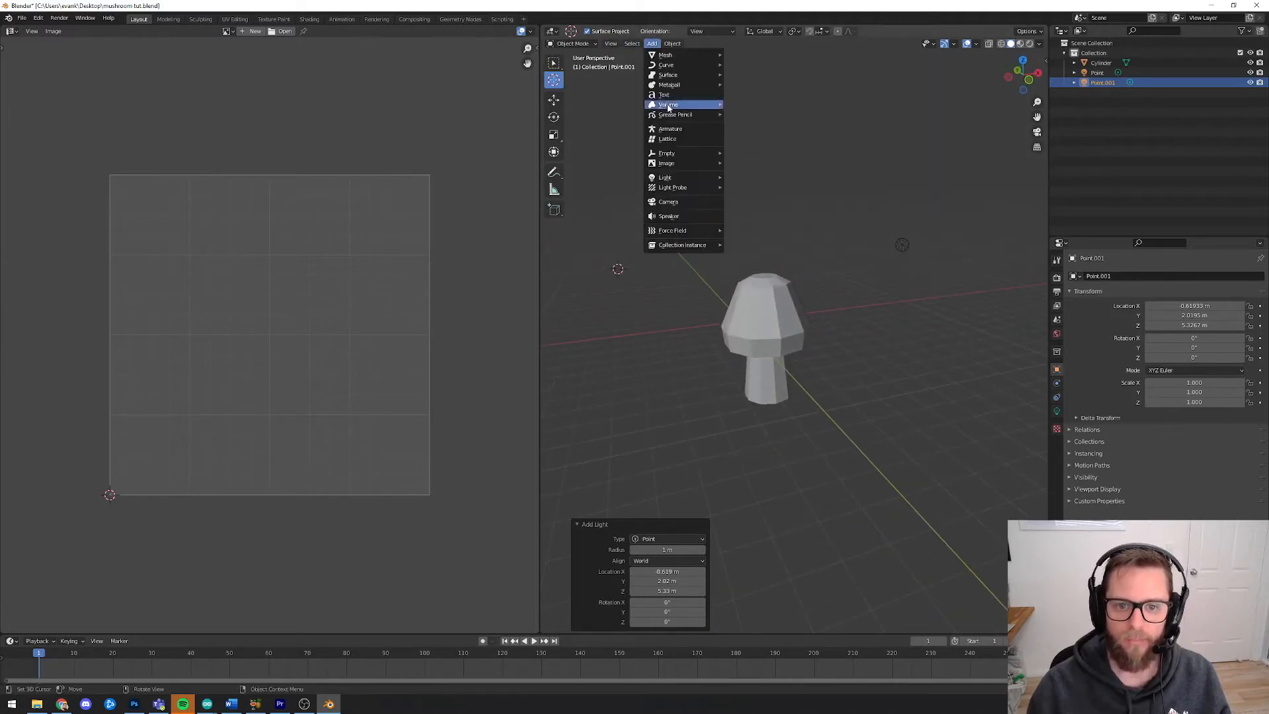
mouse_move(681, 177)
click(737, 175)
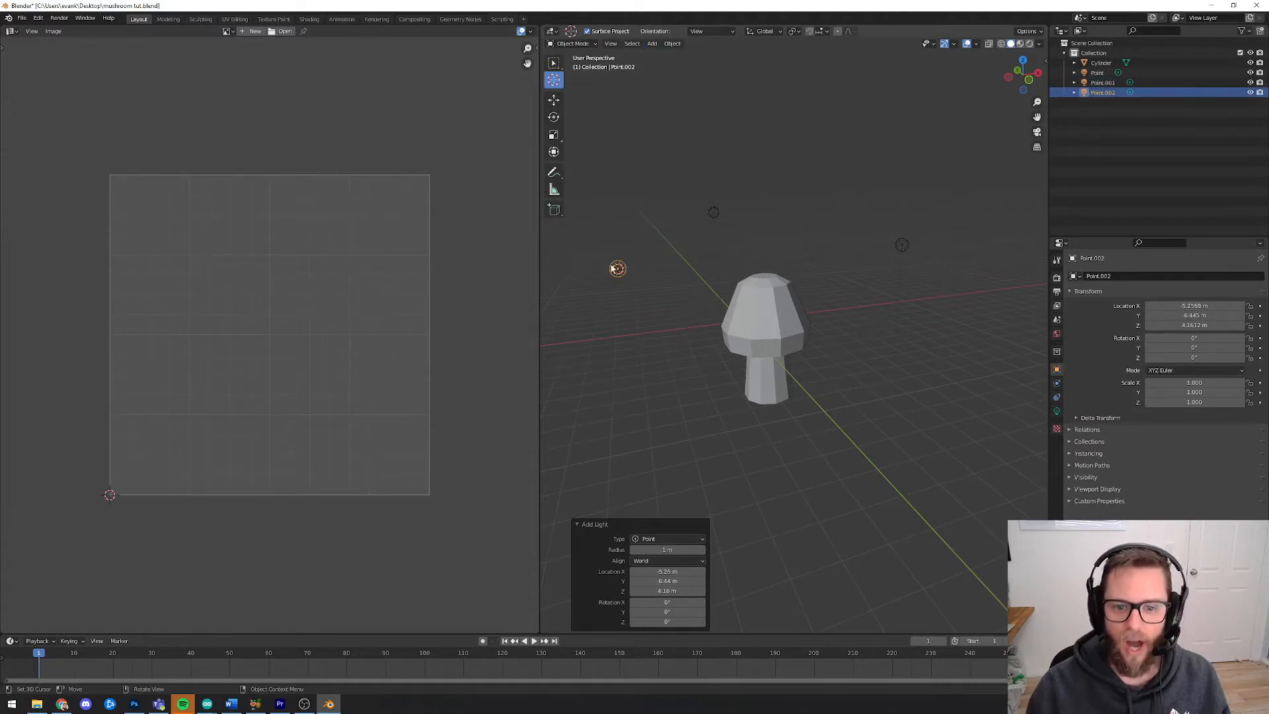
Raise the third point light about 0.99 m along Z with the Move tool
key(w)
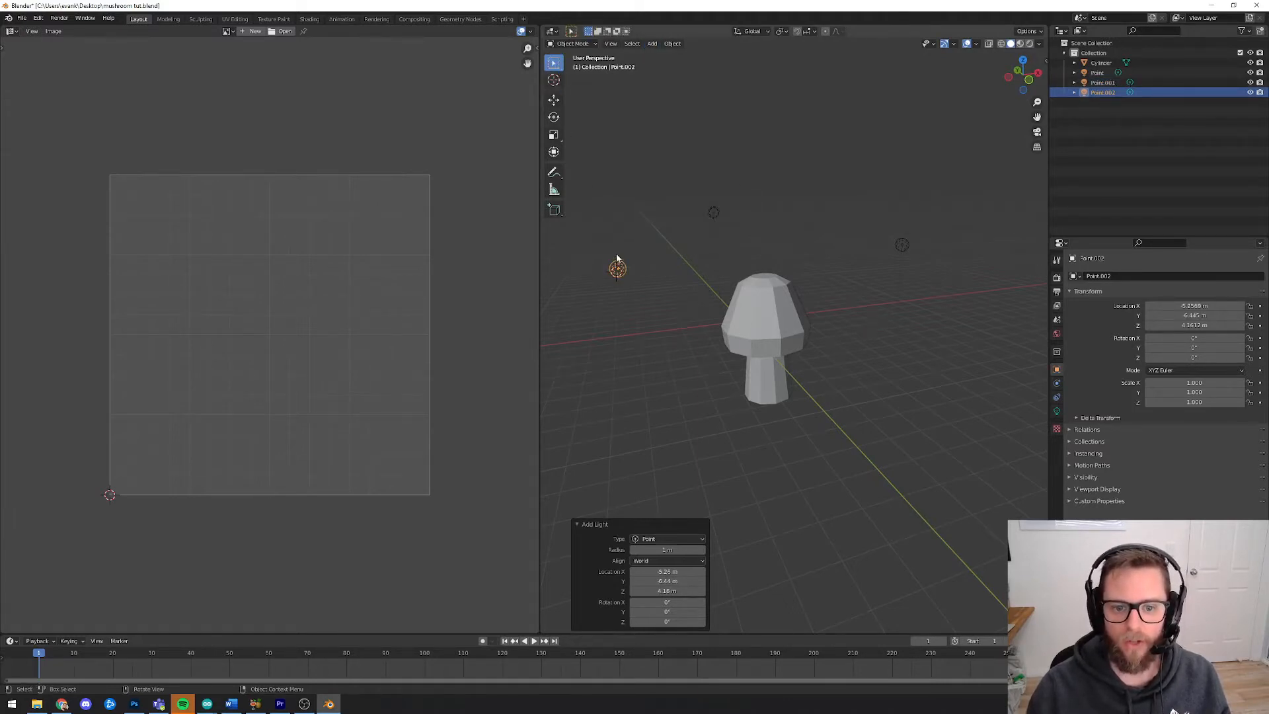
click(553, 99)
click(635, 266)
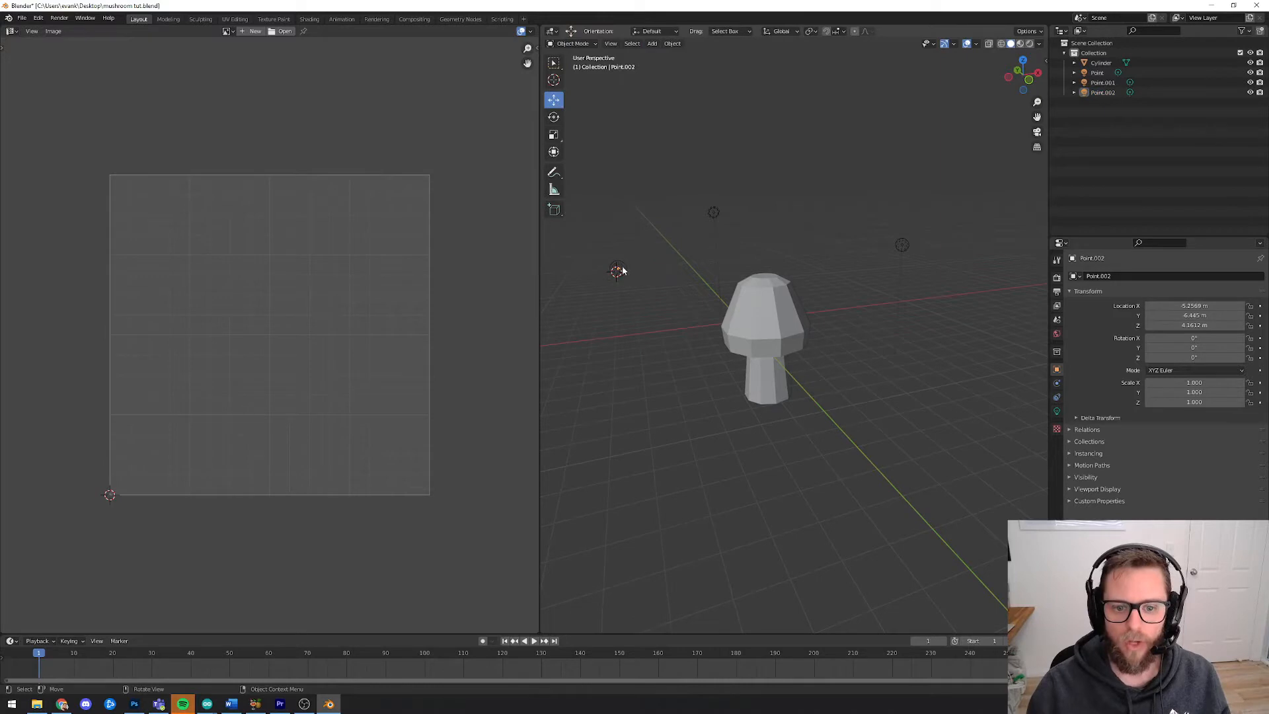
click(621, 270)
drag(634, 263, 622, 231)
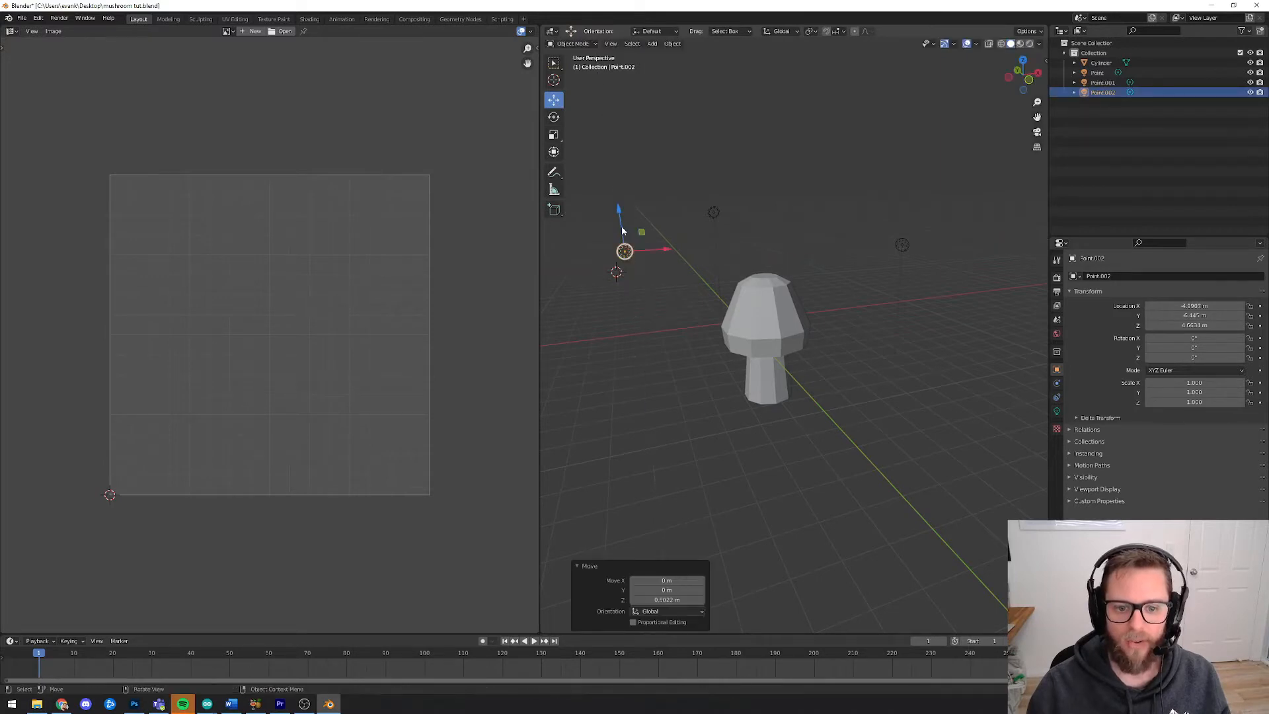
Select the second point light and nudge it slightly upward
click(714, 213)
drag(712, 183, 712, 174)
click(815, 192)
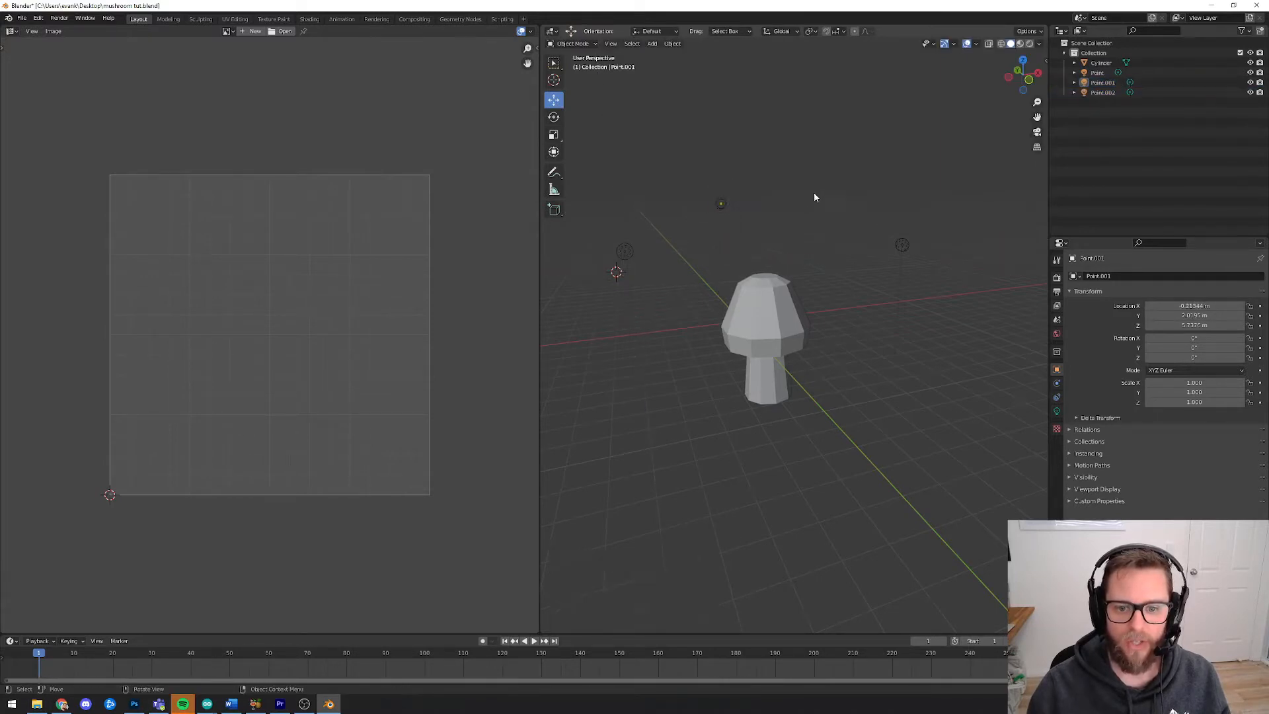
Select the mushroom, enter Edit Mode and select all of its geometry
middle_drag(816, 194, 810, 271)
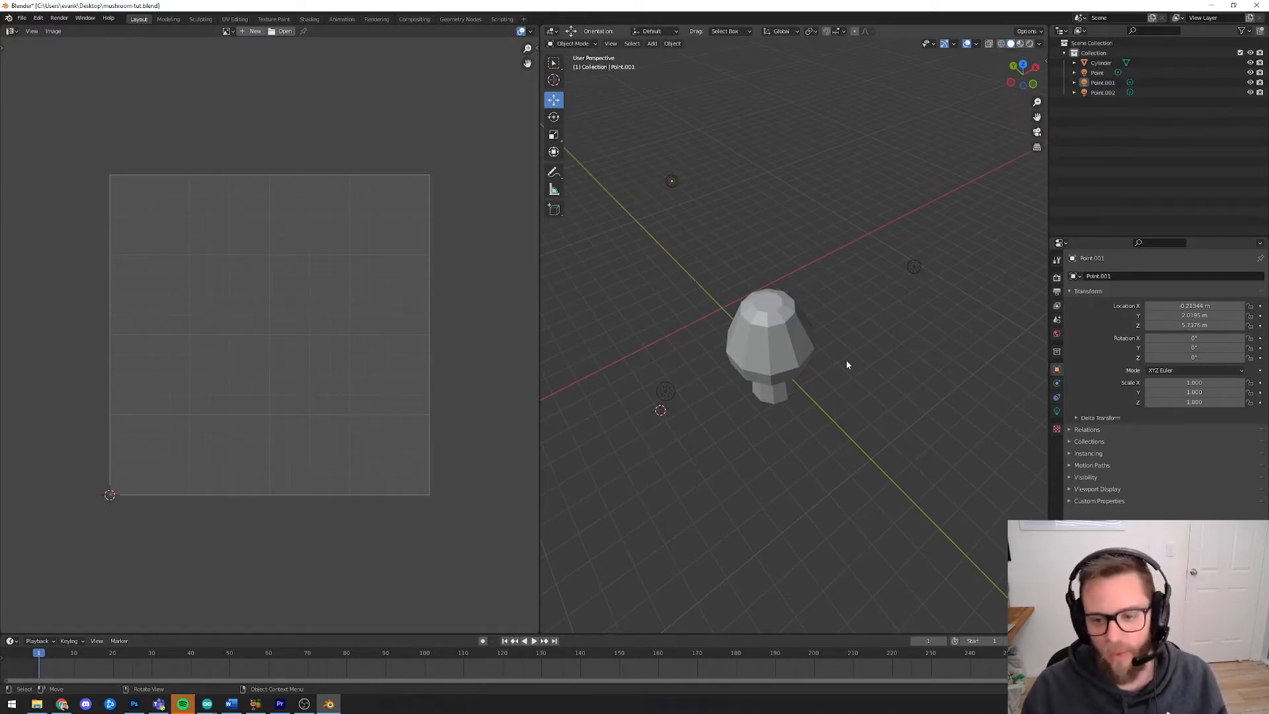
middle_drag(767, 416, 771, 352)
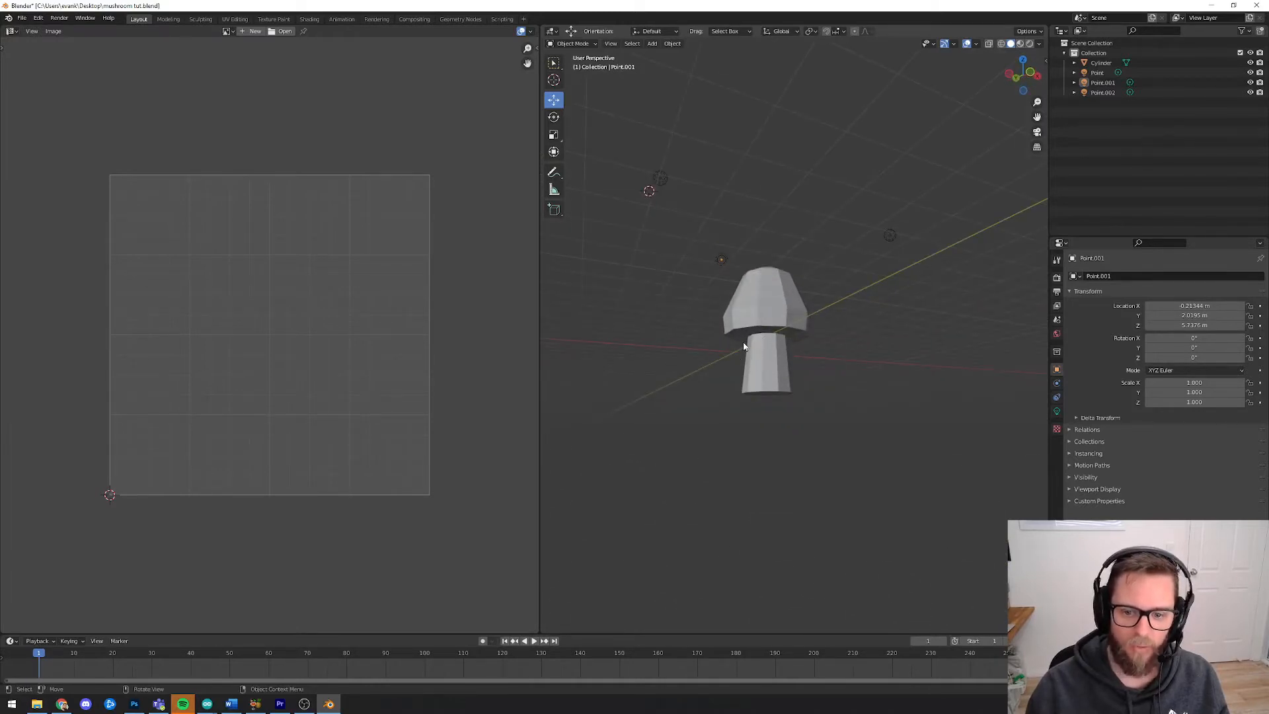
middle_drag(746, 354, 718, 358)
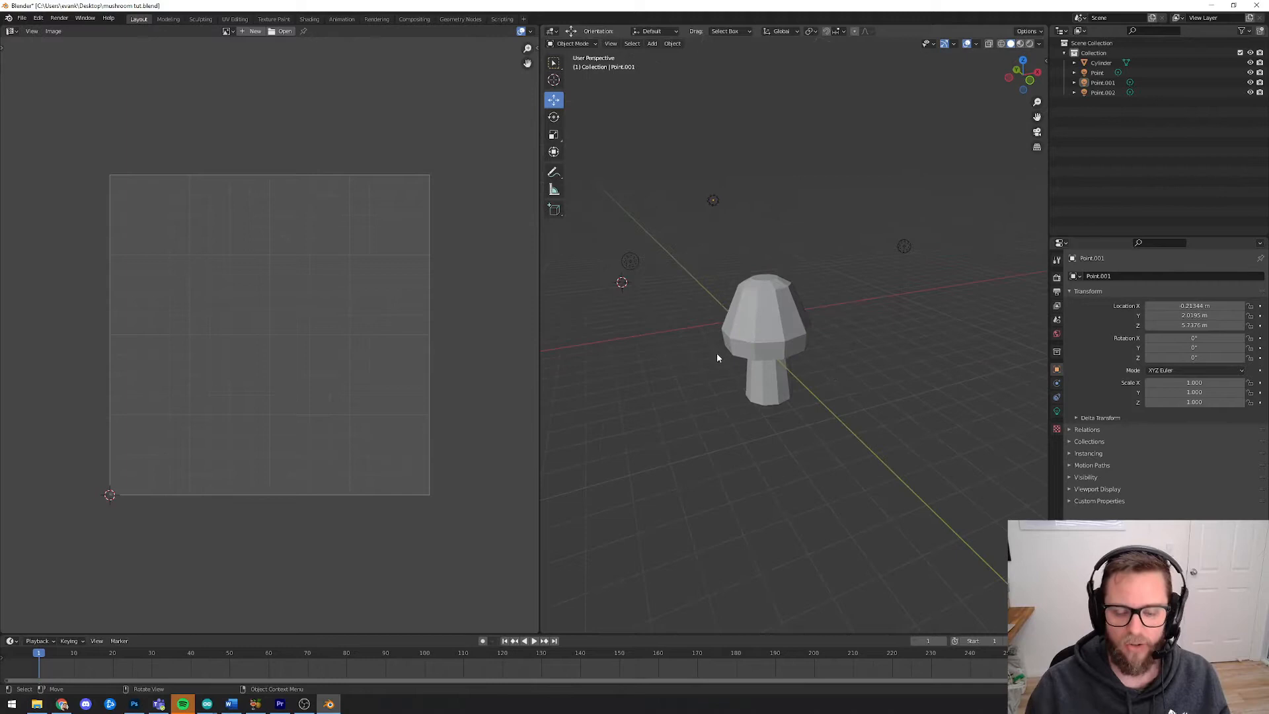
click(774, 330)
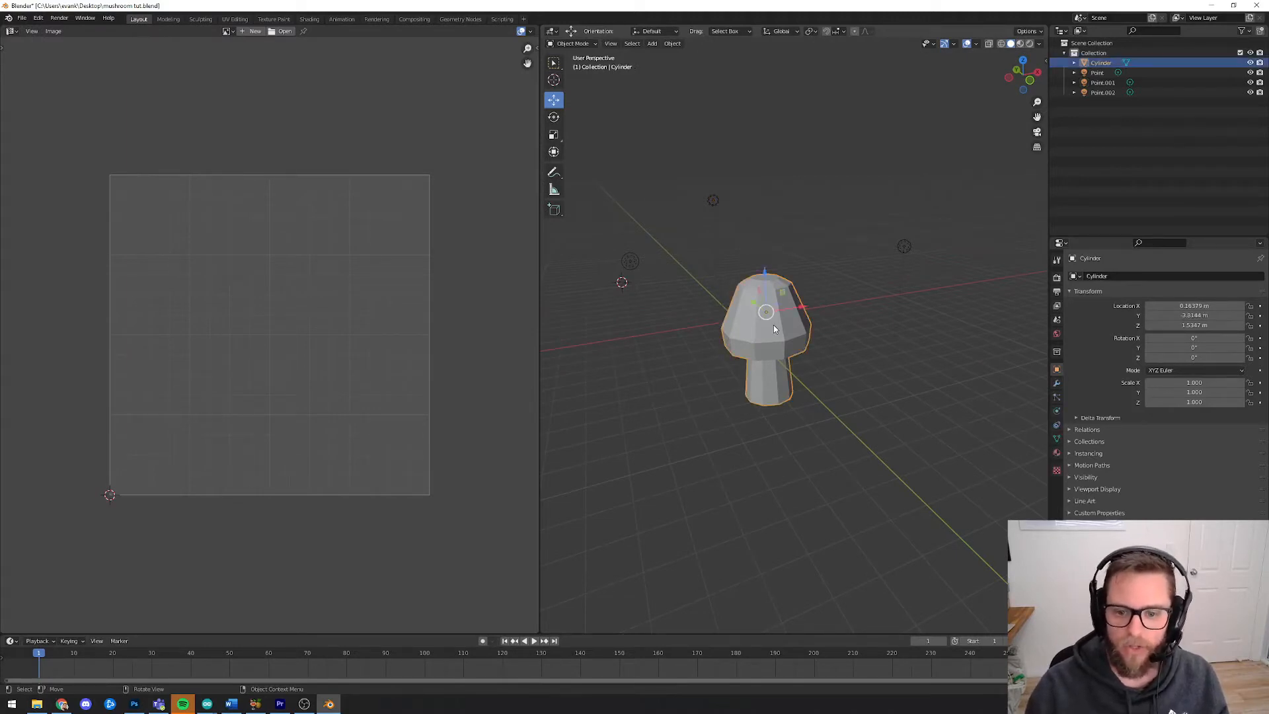
key(Tab)
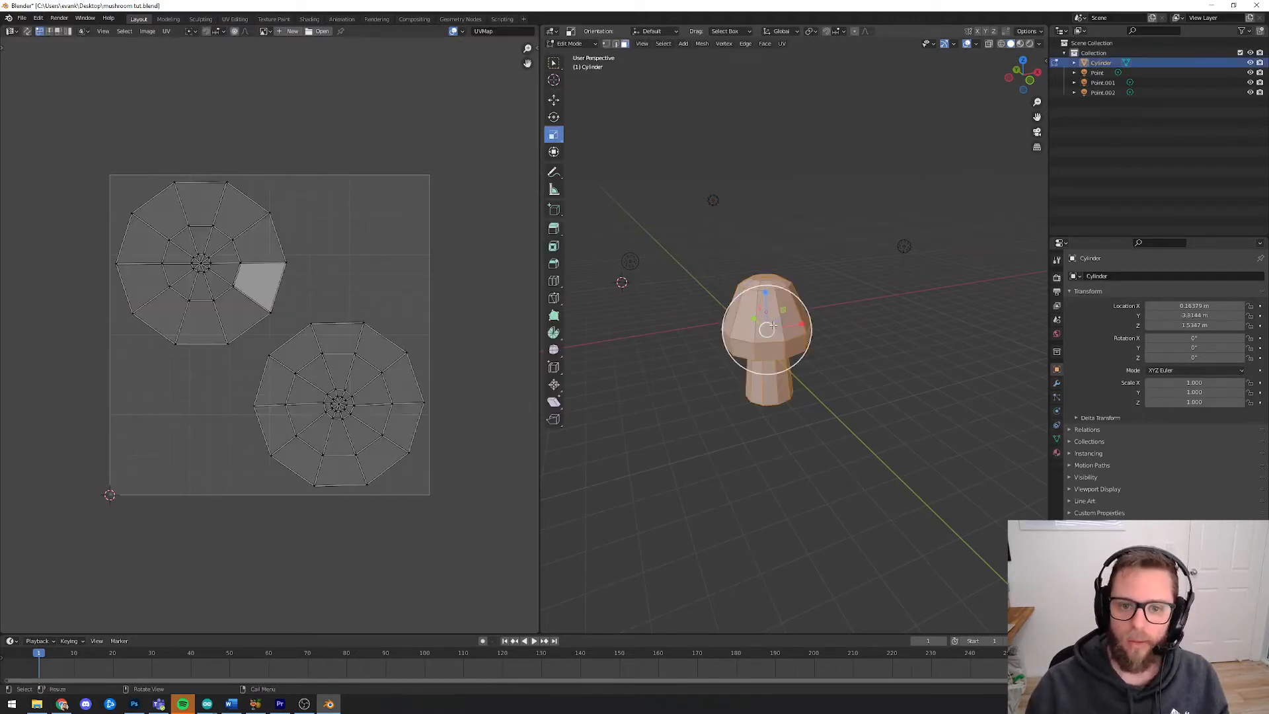
click(732, 256)
key(a)
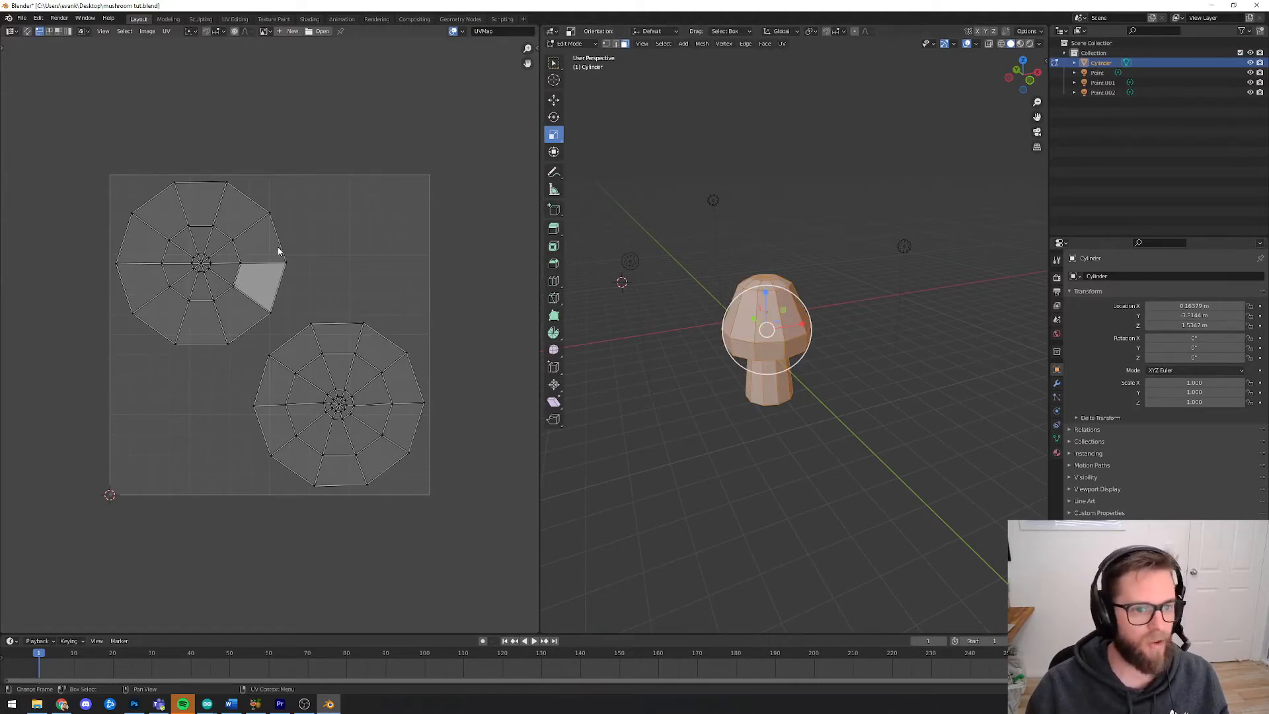
Start a new 1024 x 1024 image for the UV map and set its fill color to full red
click(292, 32)
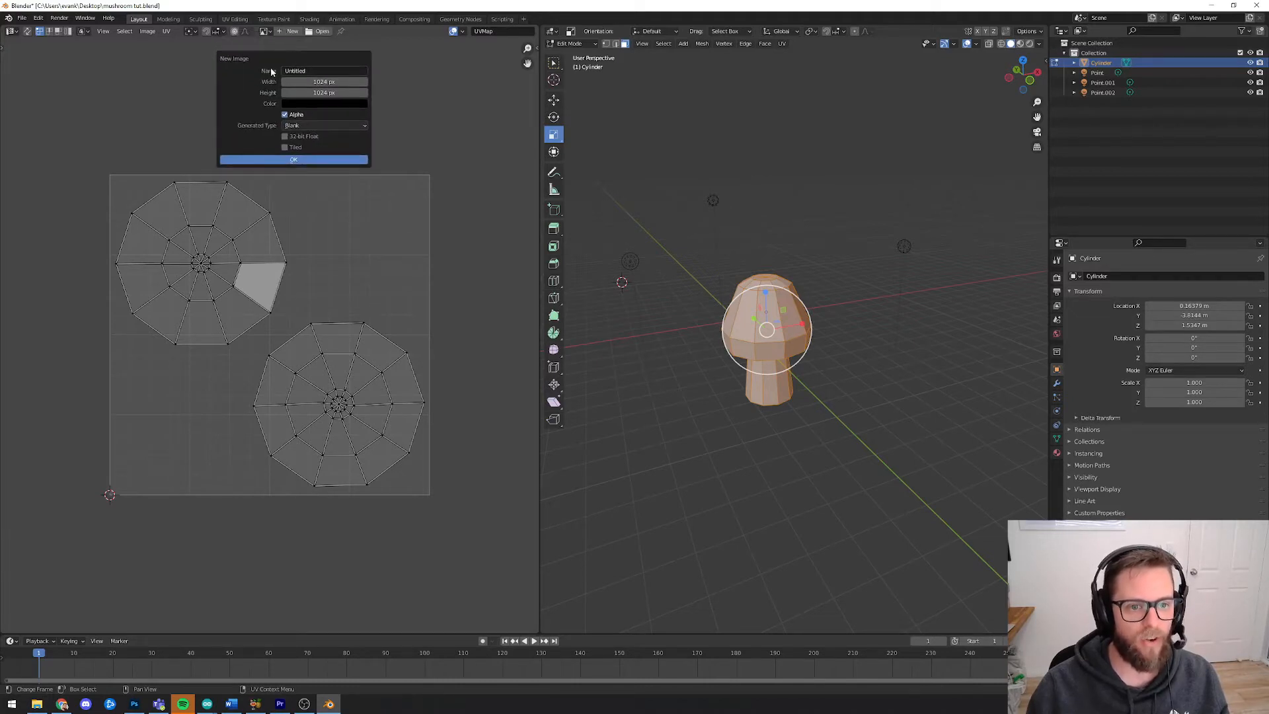
click(322, 104)
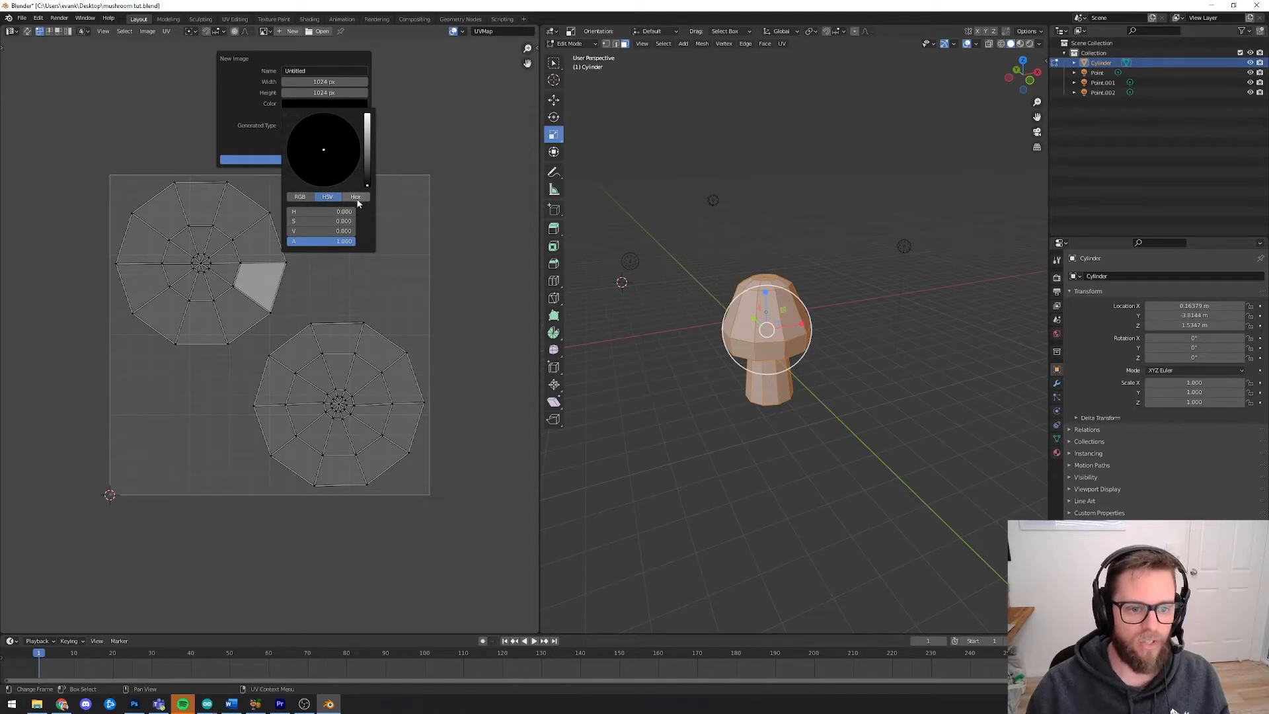
click(299, 197)
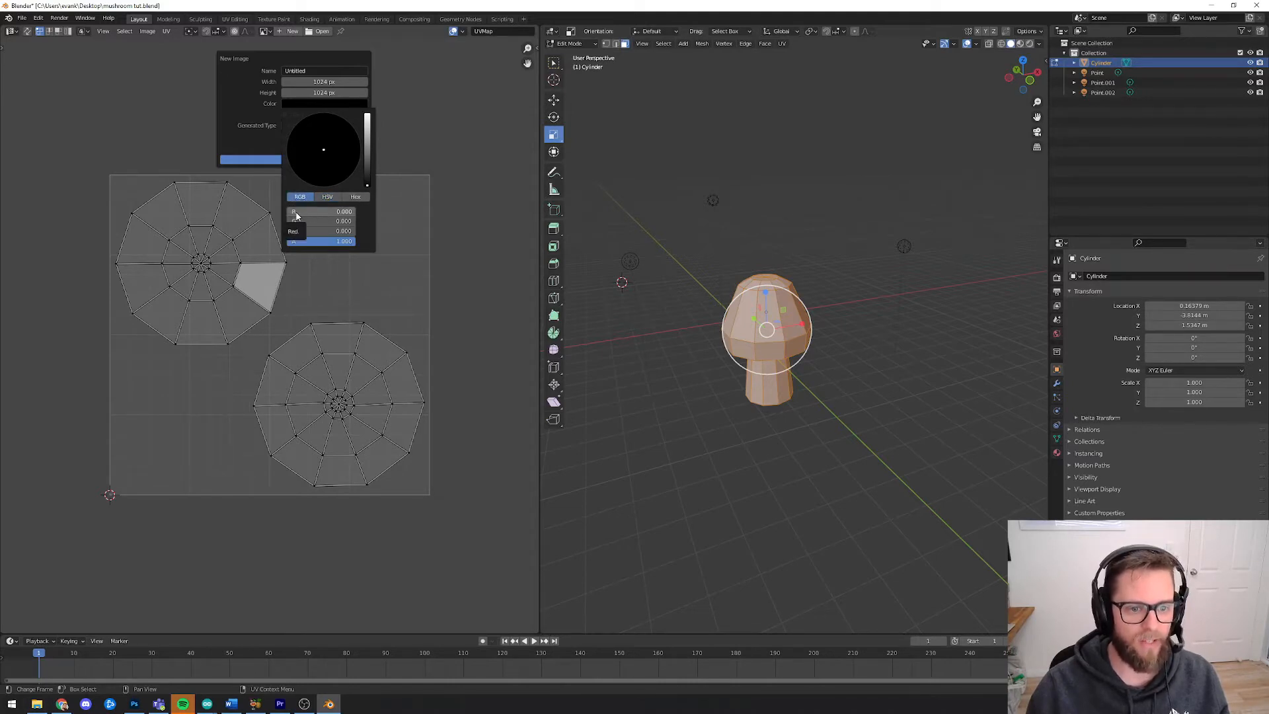
drag(296, 215, 357, 216)
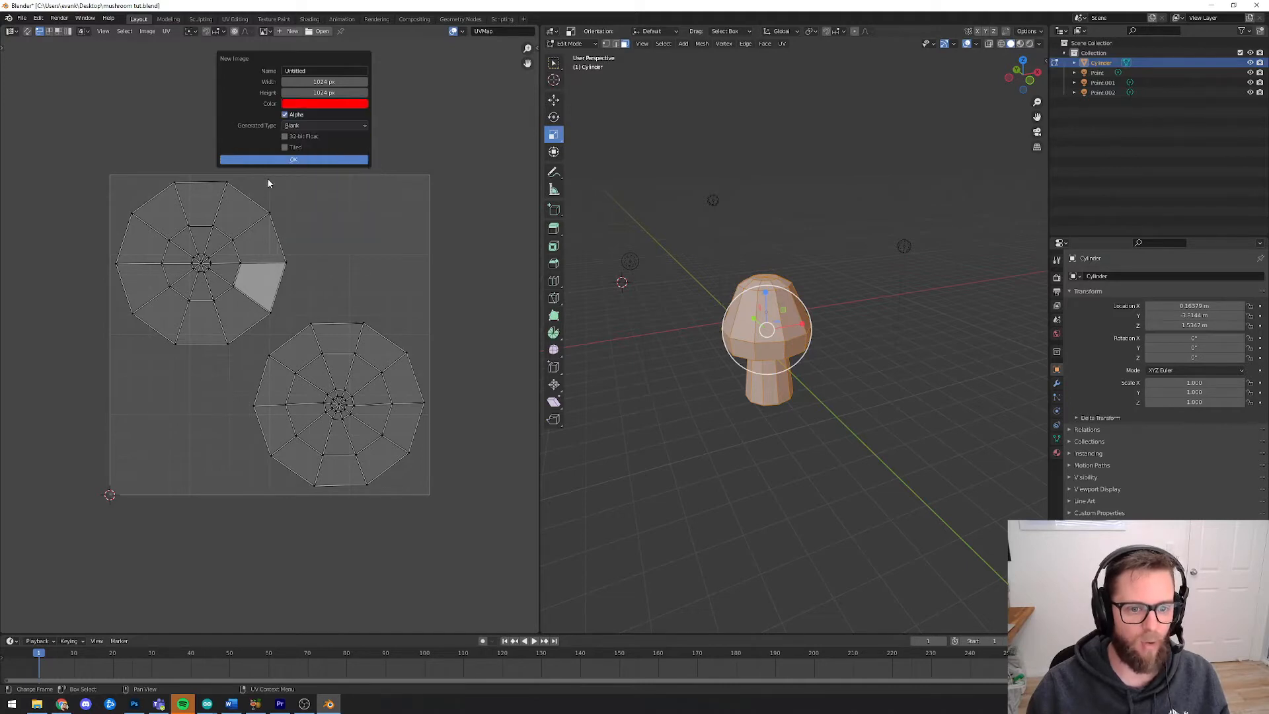
Name the new image mushroomtexture and create it
click(308, 70)
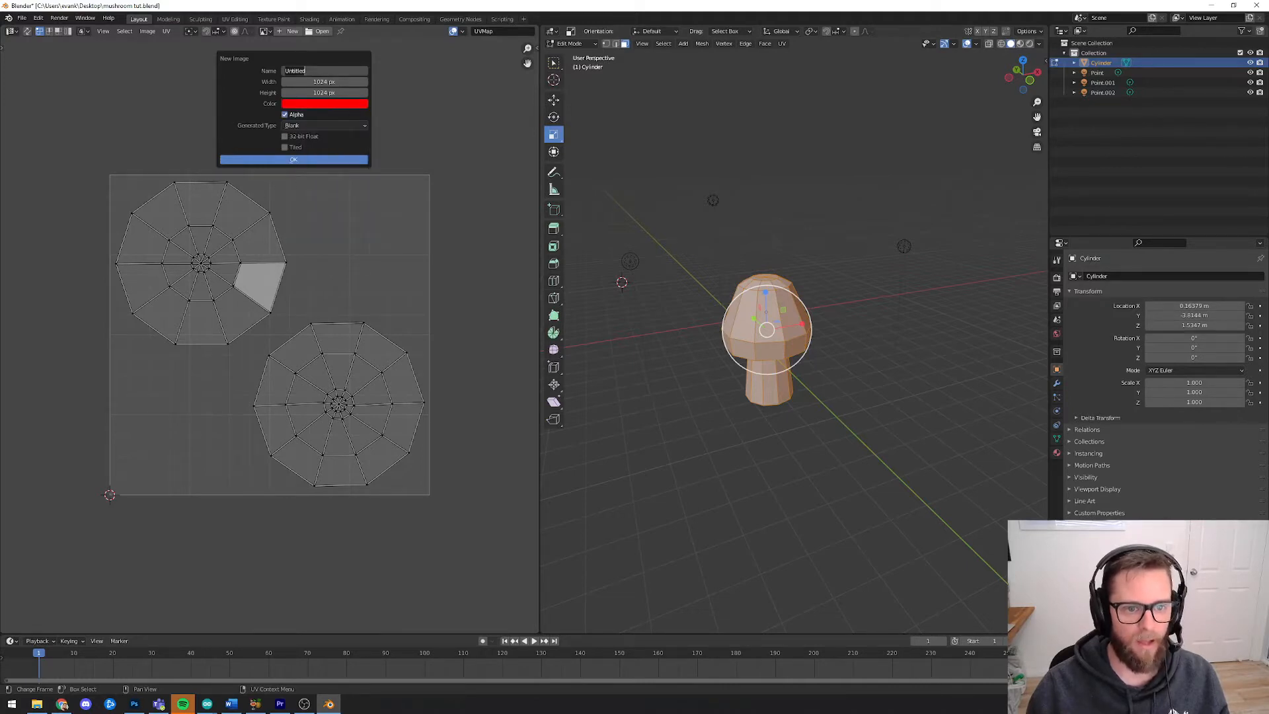
text(mushr)
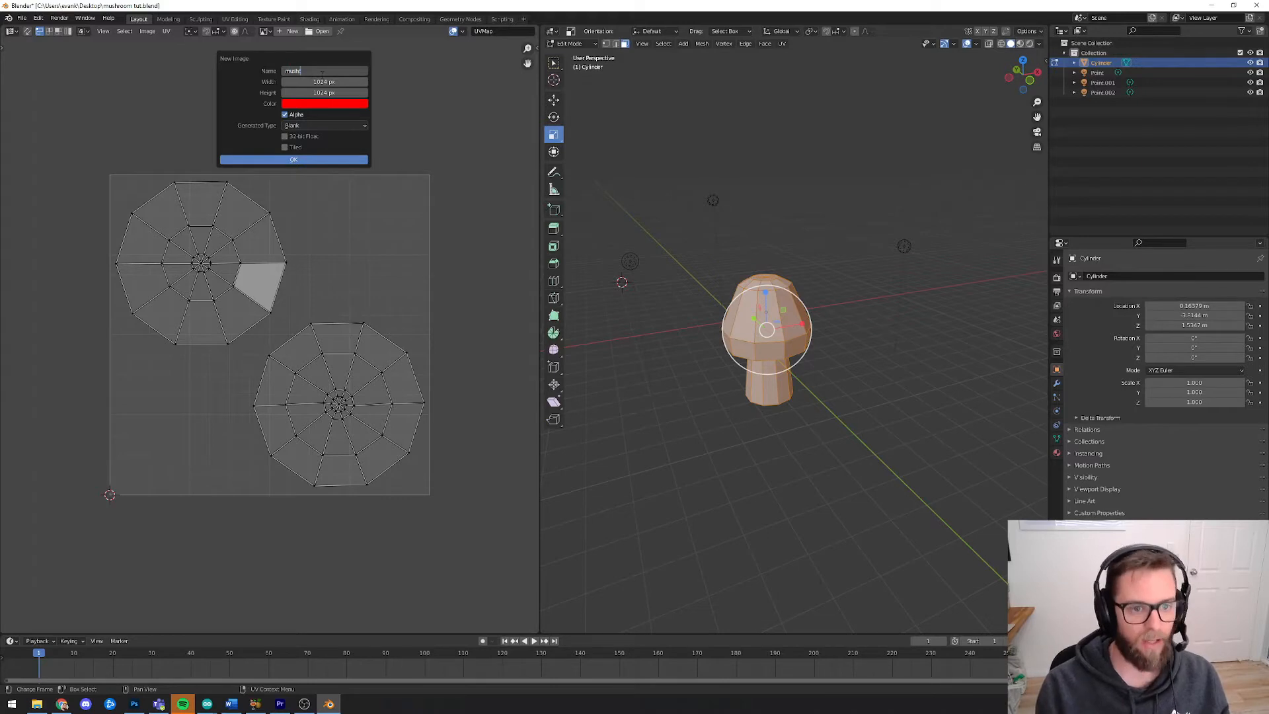
text(oomtest)
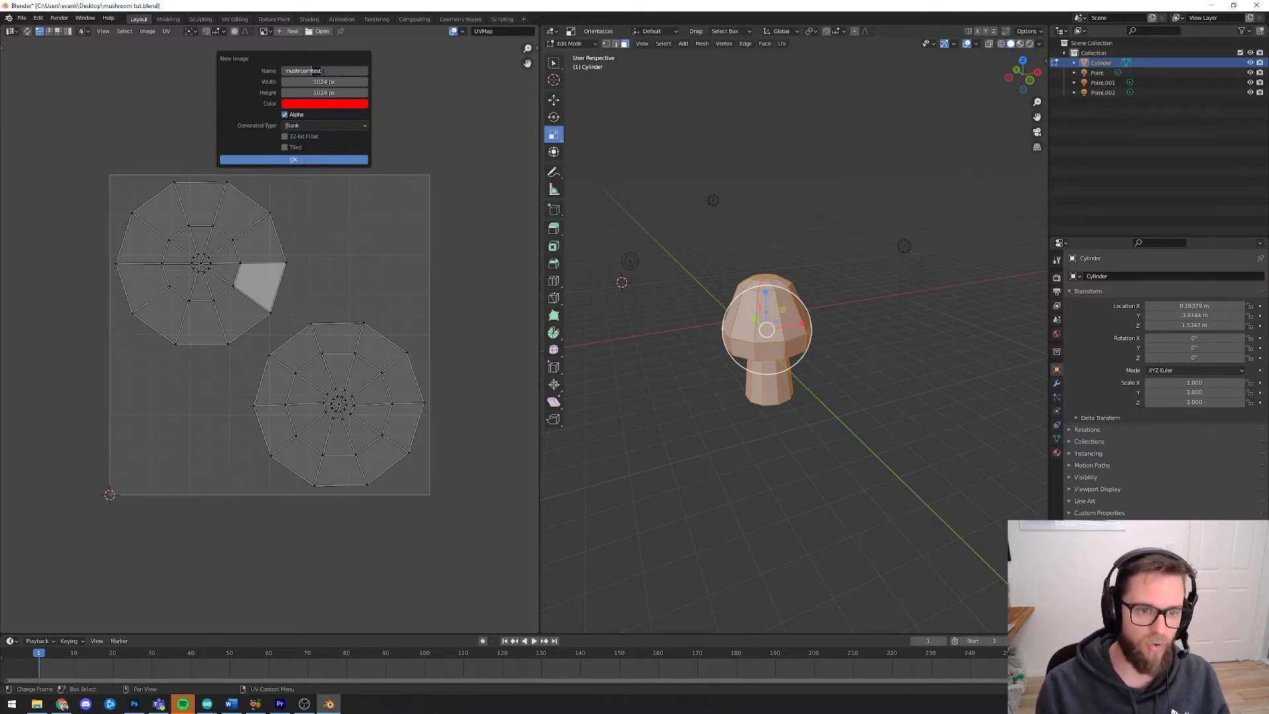
key(BackSpace)
key(BackSpace)
key(BackSpace)
key(BackSpace)
text(imag)
key(BackSpace)
key(BackSpace)
key(BackSpace)
key(BackSpace)
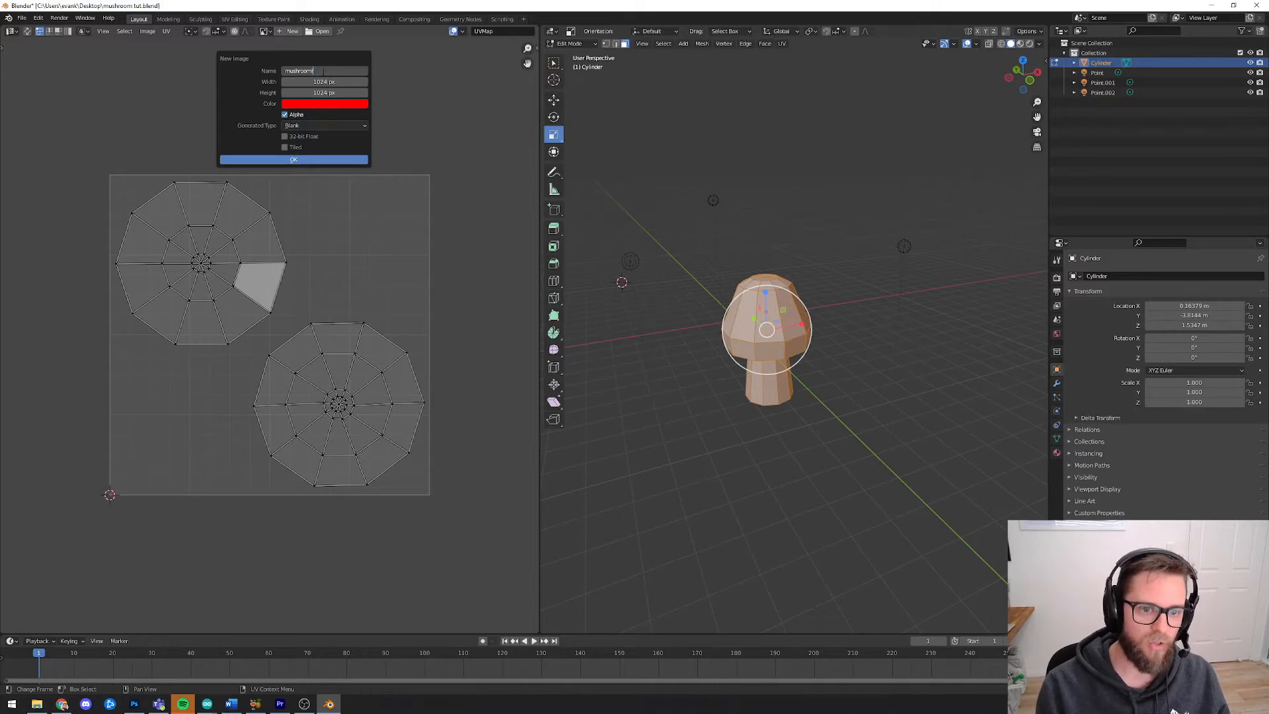
text(texture)
click(313, 161)
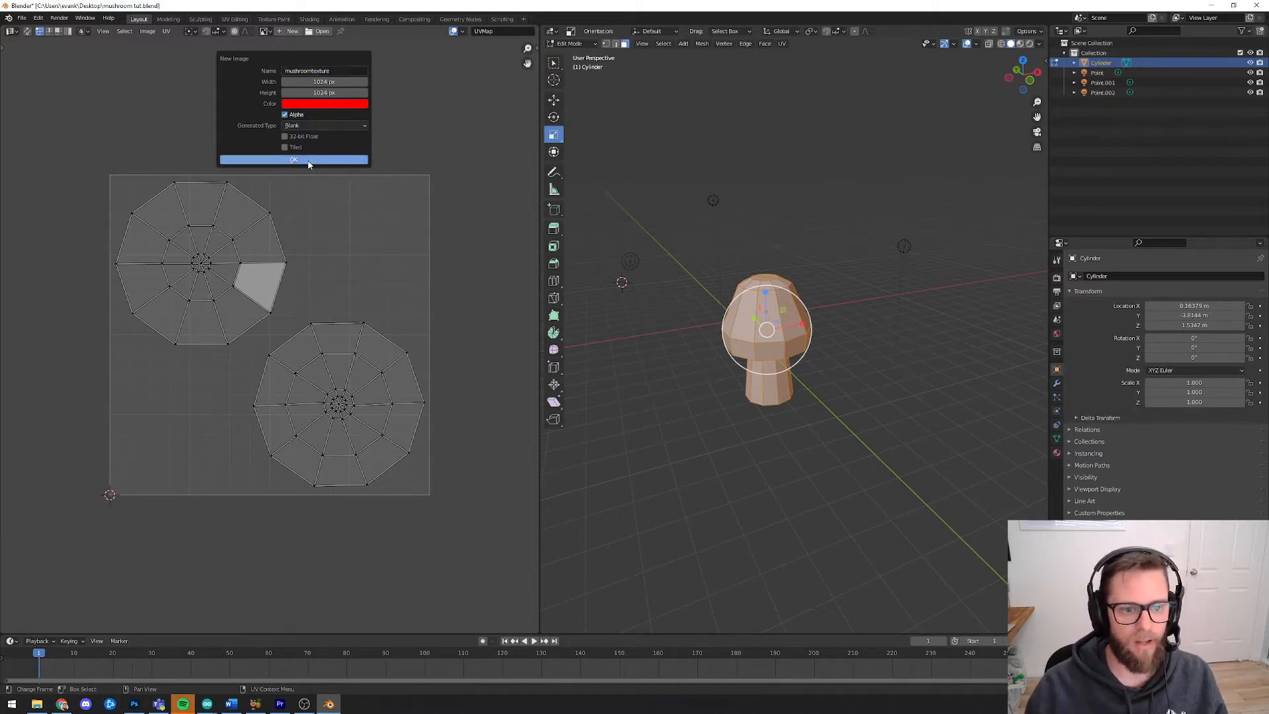
Switch the 3D viewport to Material Preview shading
scroll(310, 179, down, 7)
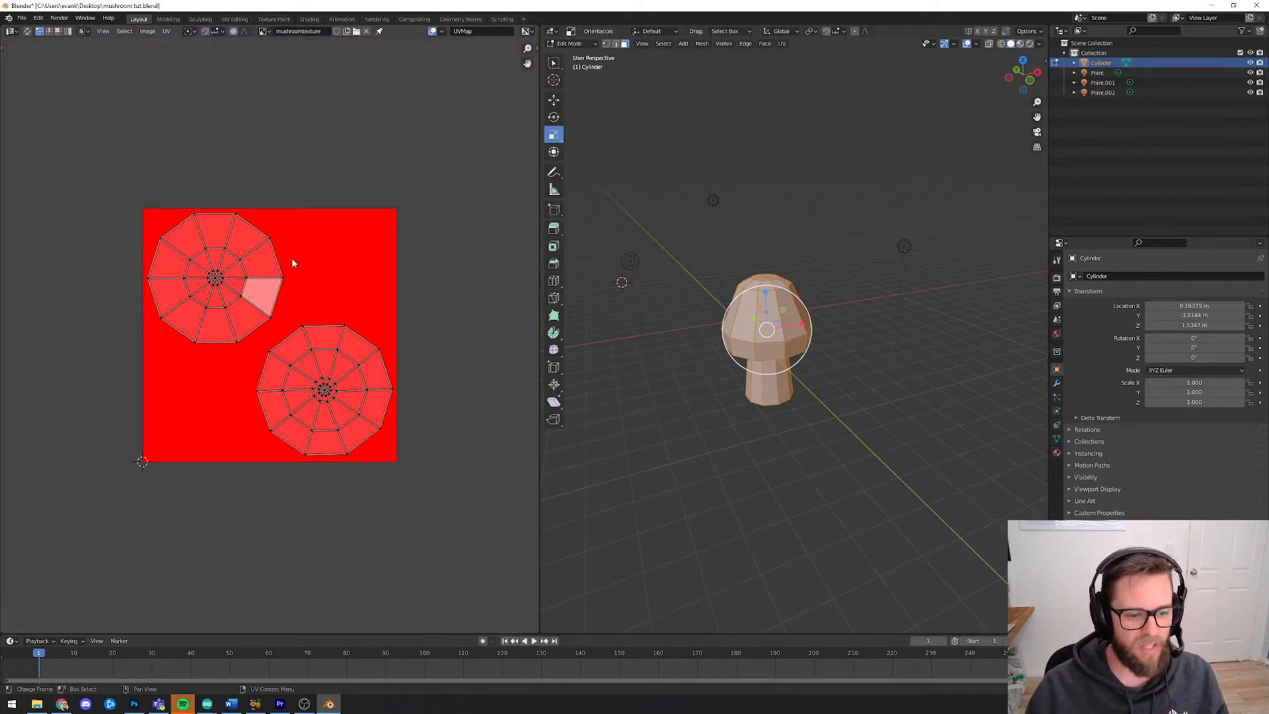
scroll(291, 258, up, 1)
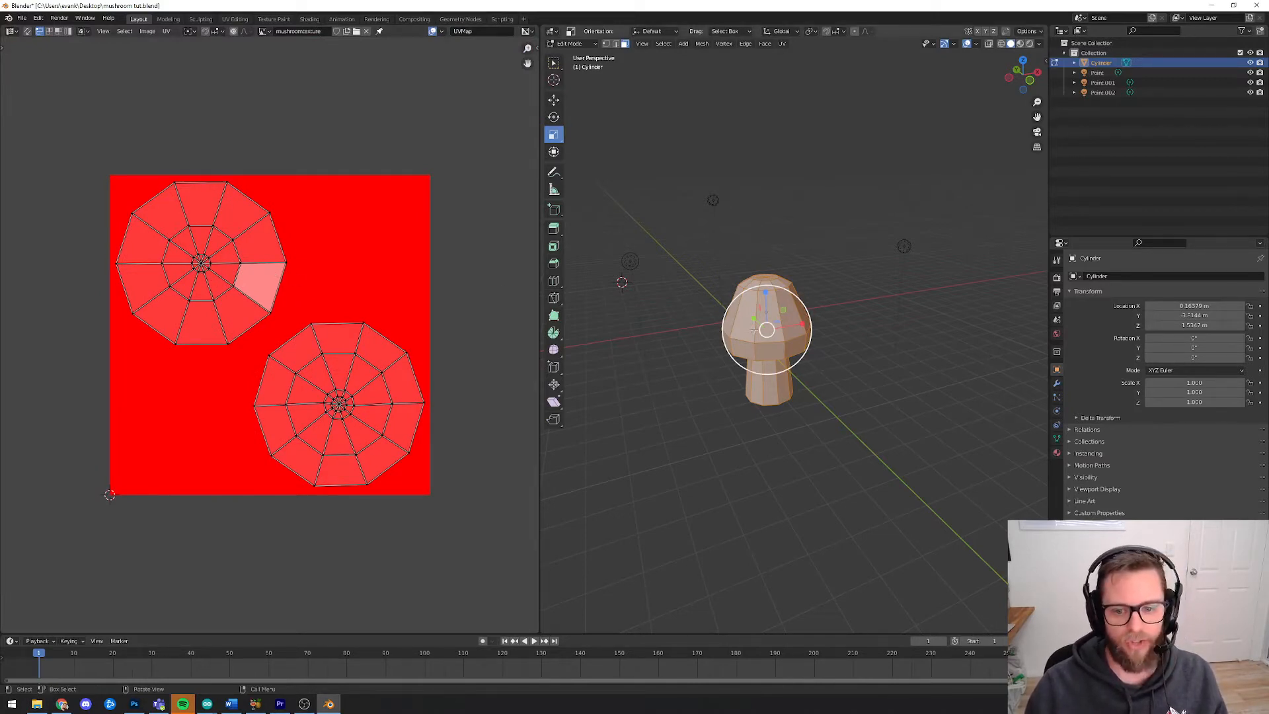
middle_drag(808, 318, 780, 340)
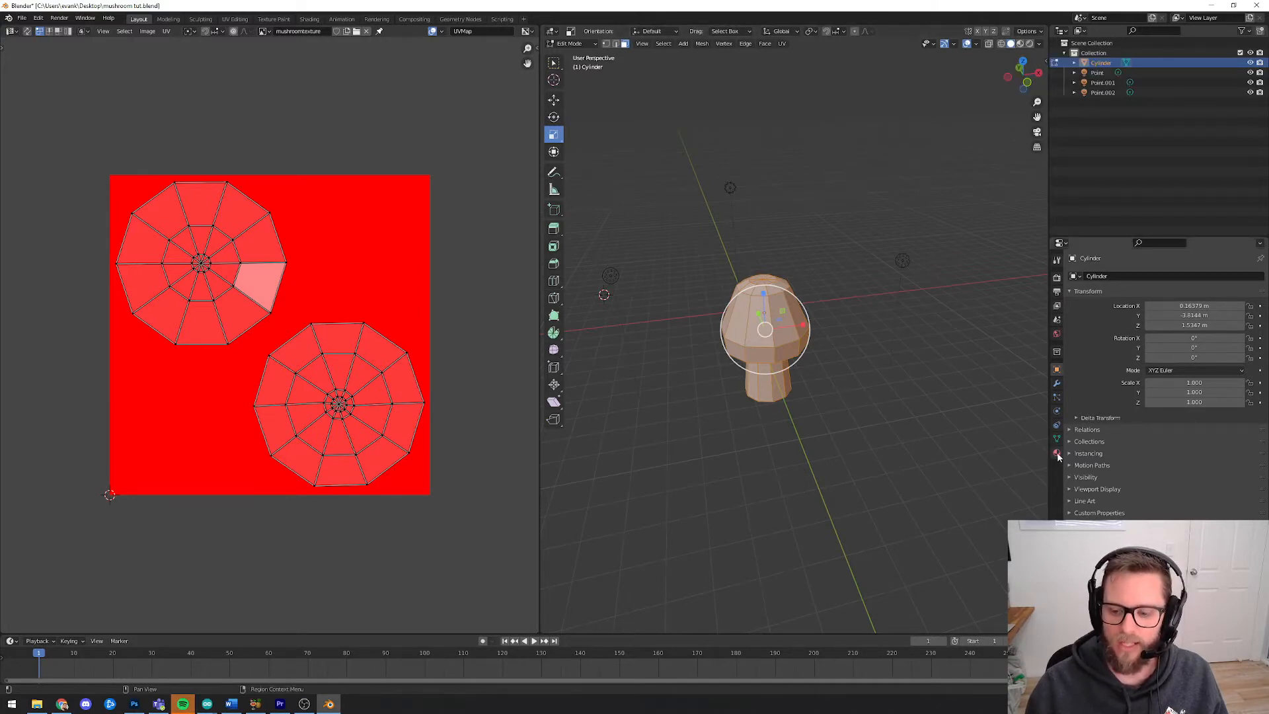
click(1020, 44)
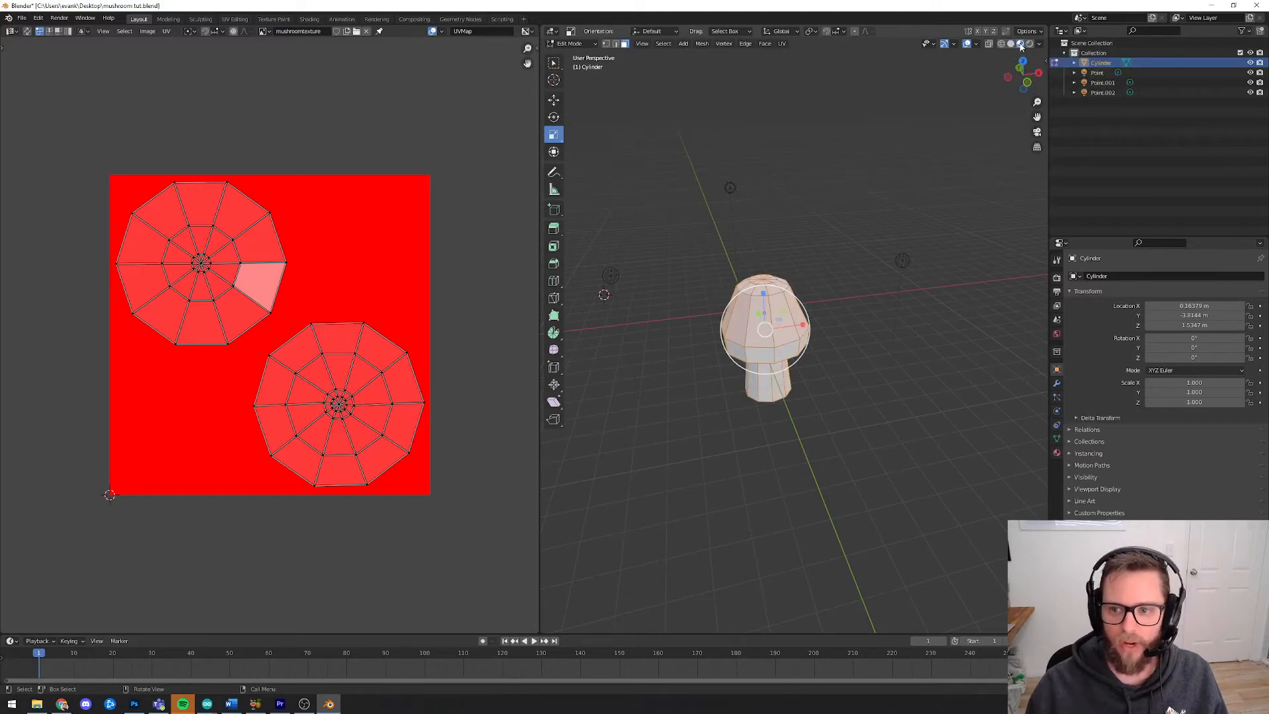
Add a new material to the mushroom in Material Properties and rename it mushy
click(1057, 454)
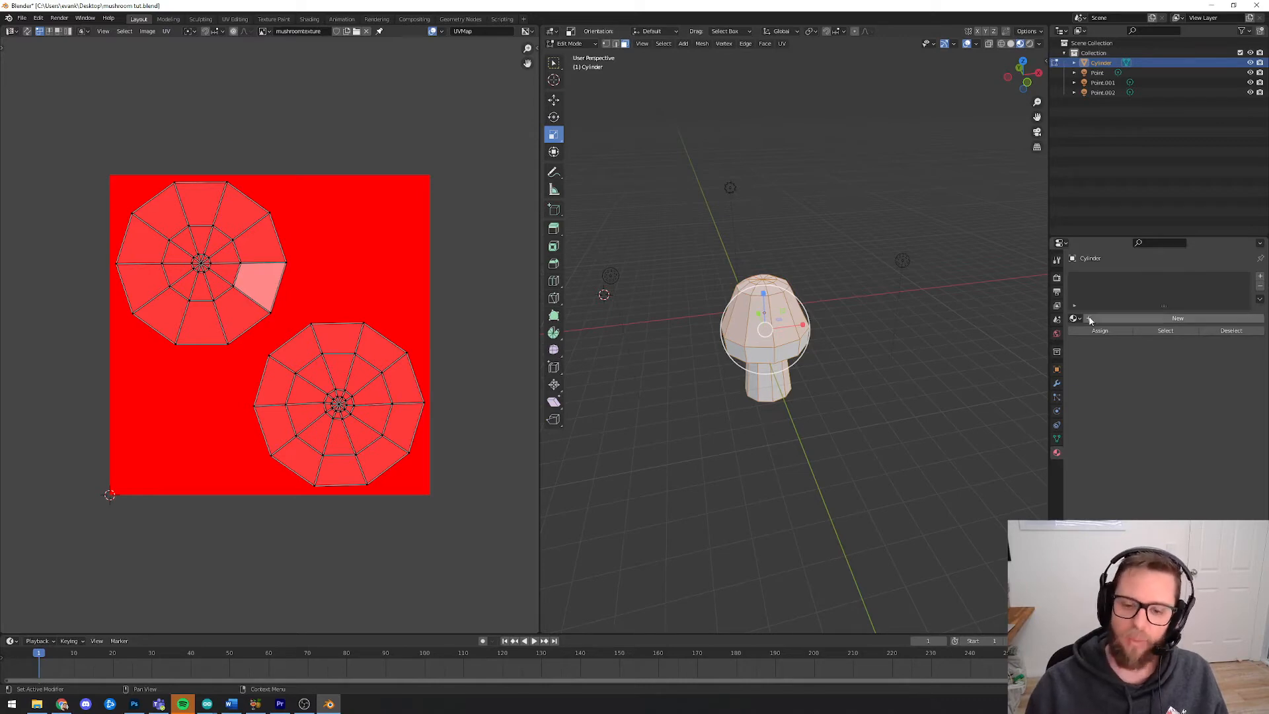
click(1173, 319)
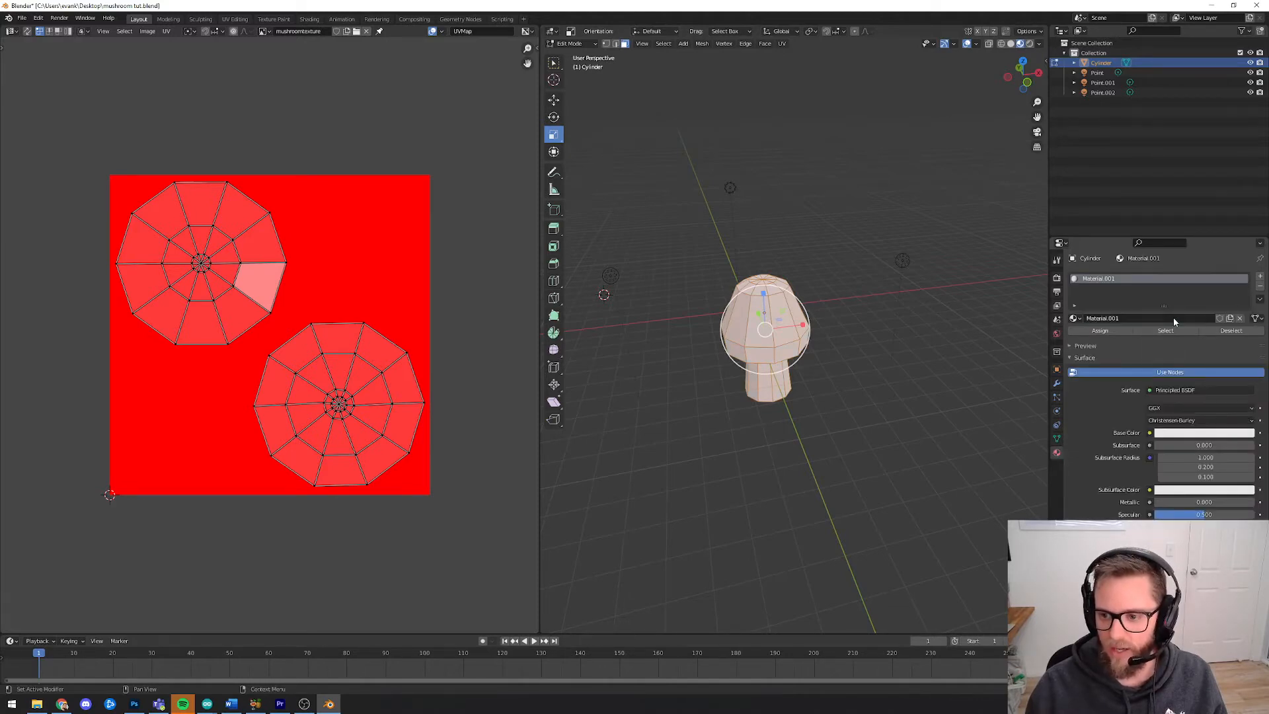
click(1117, 318)
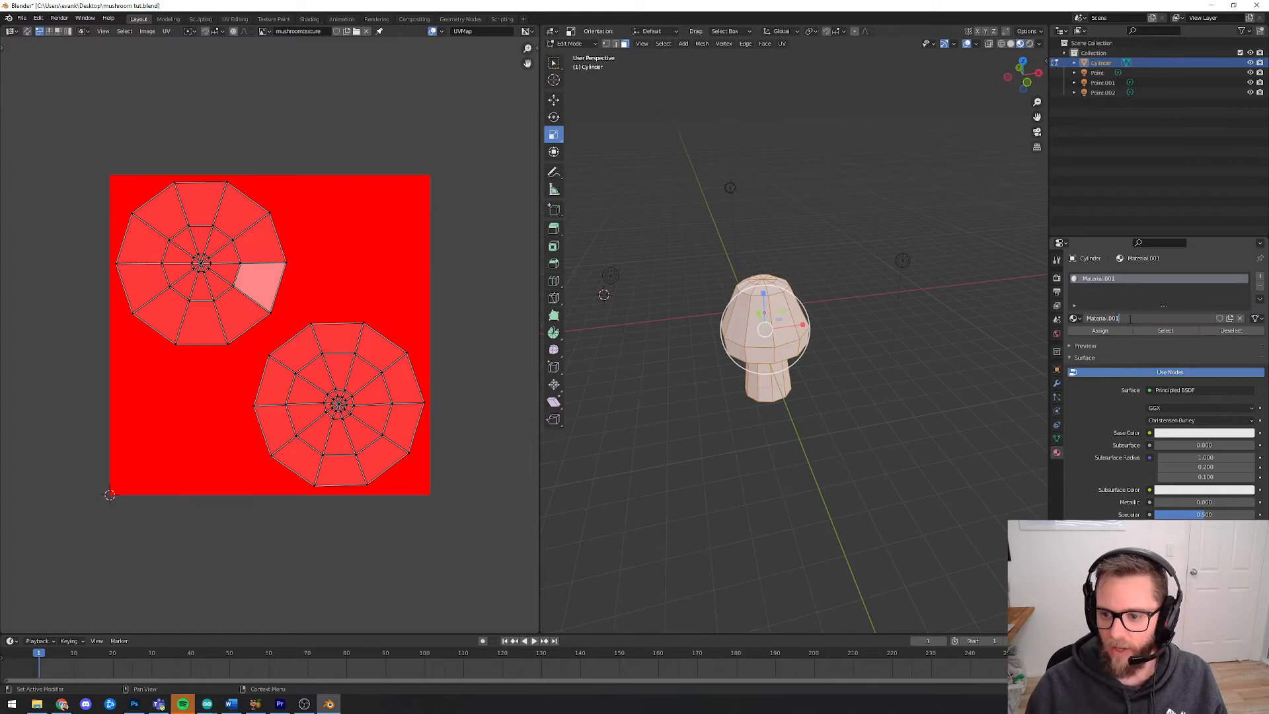
text(msu)
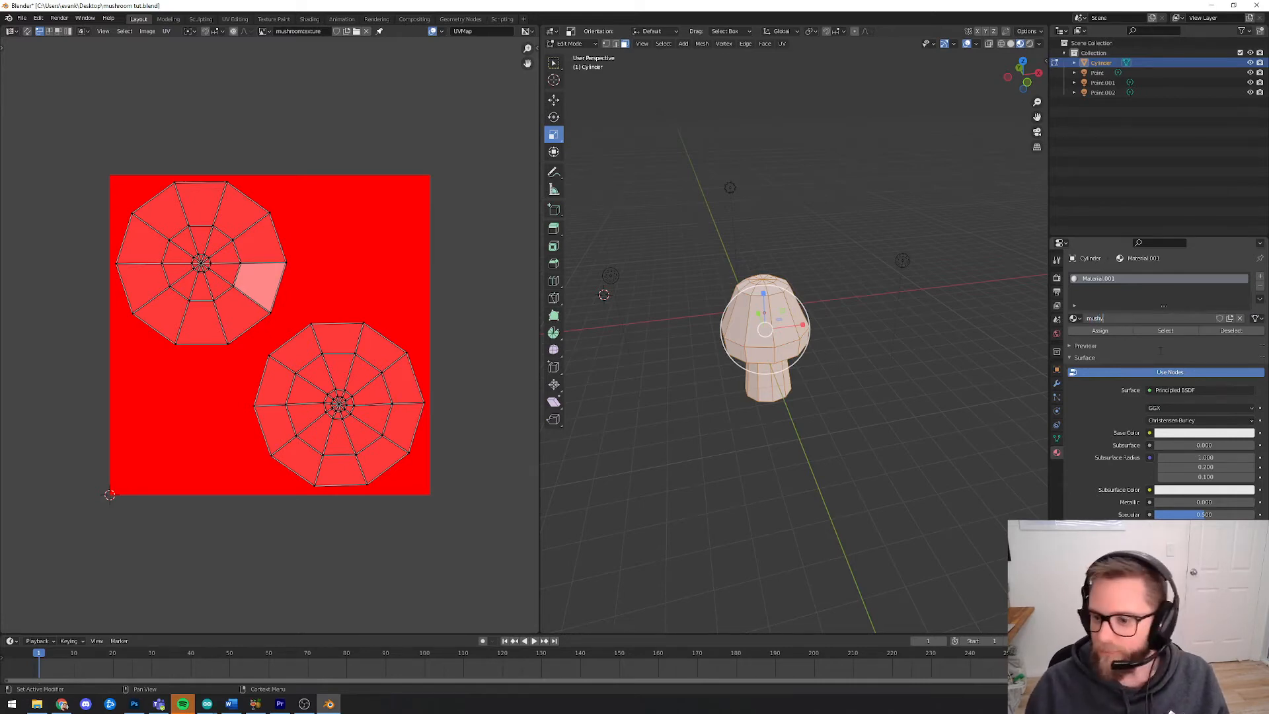
text(hy)
key(Return)
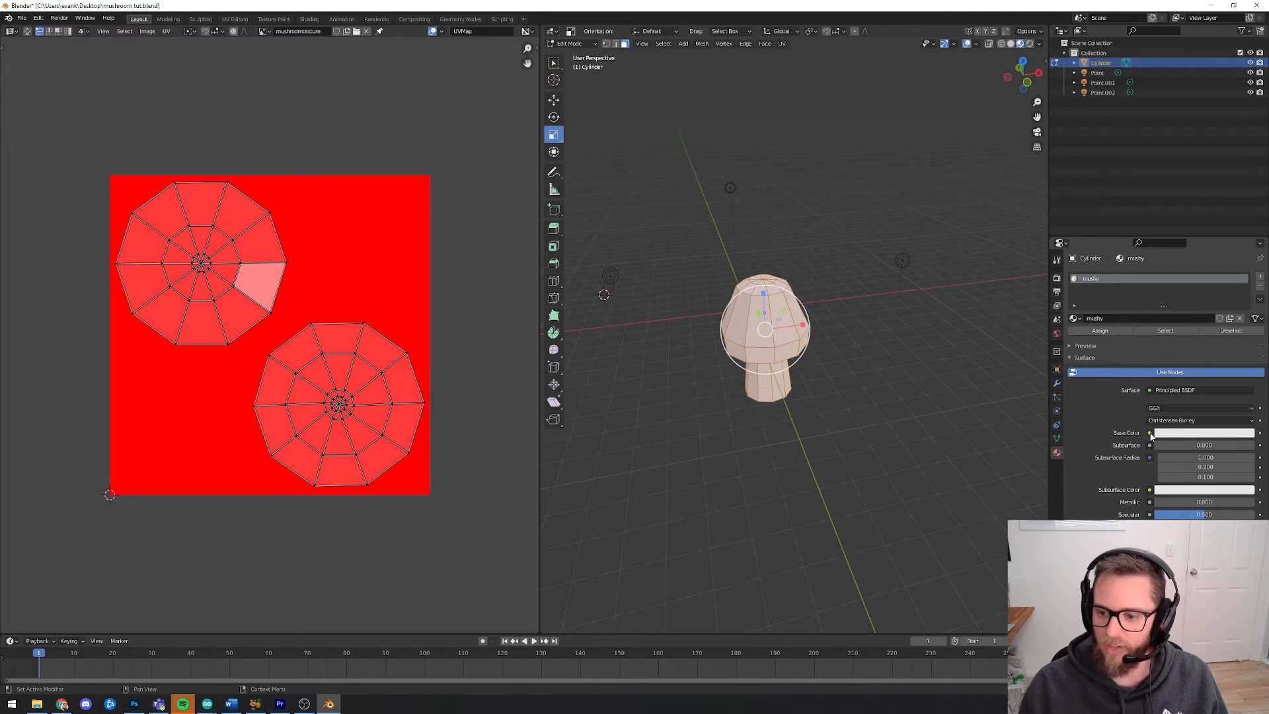
Set the material's Base Color to an Image Texture and open mushtest.png from the Desktop
click(1150, 434)
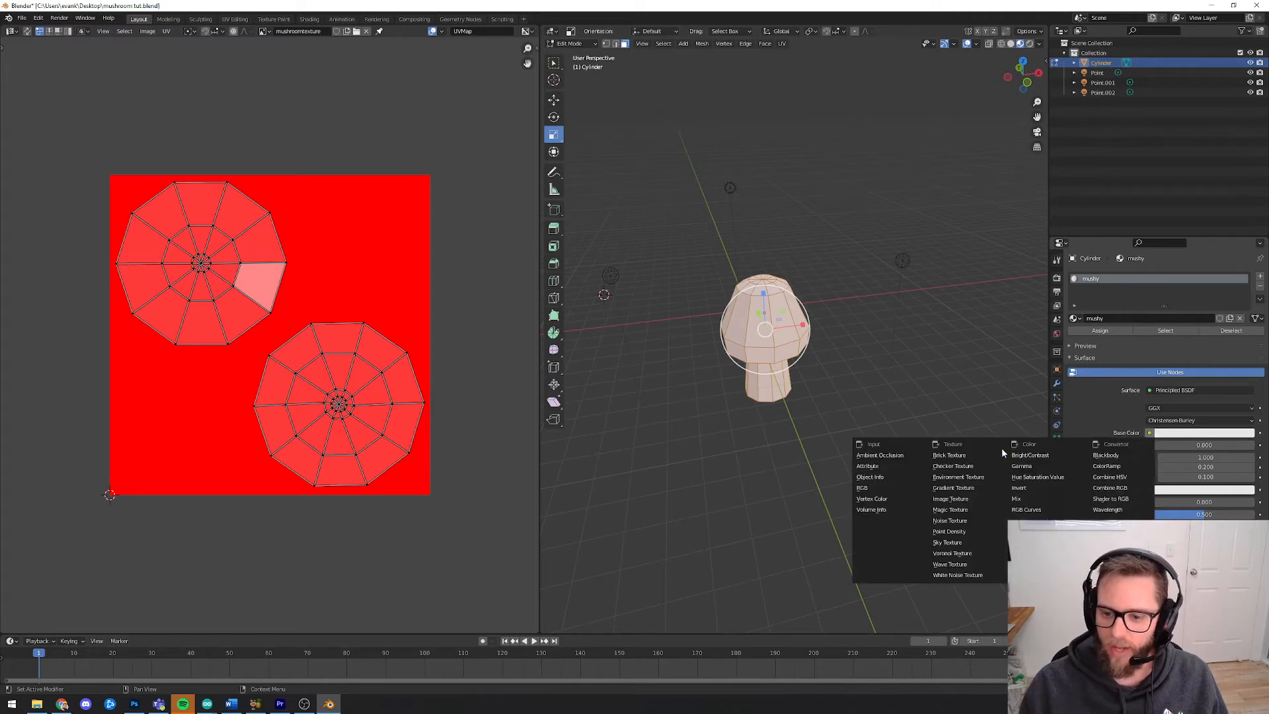
click(969, 499)
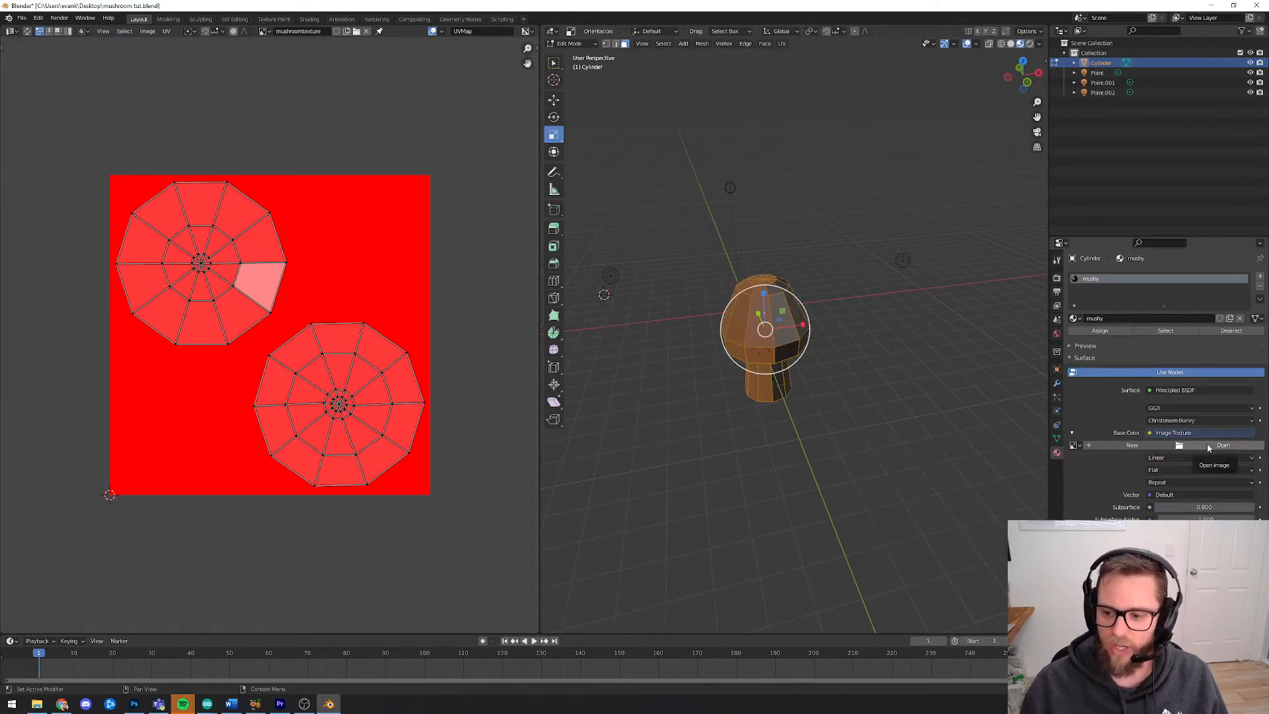
click(1207, 447)
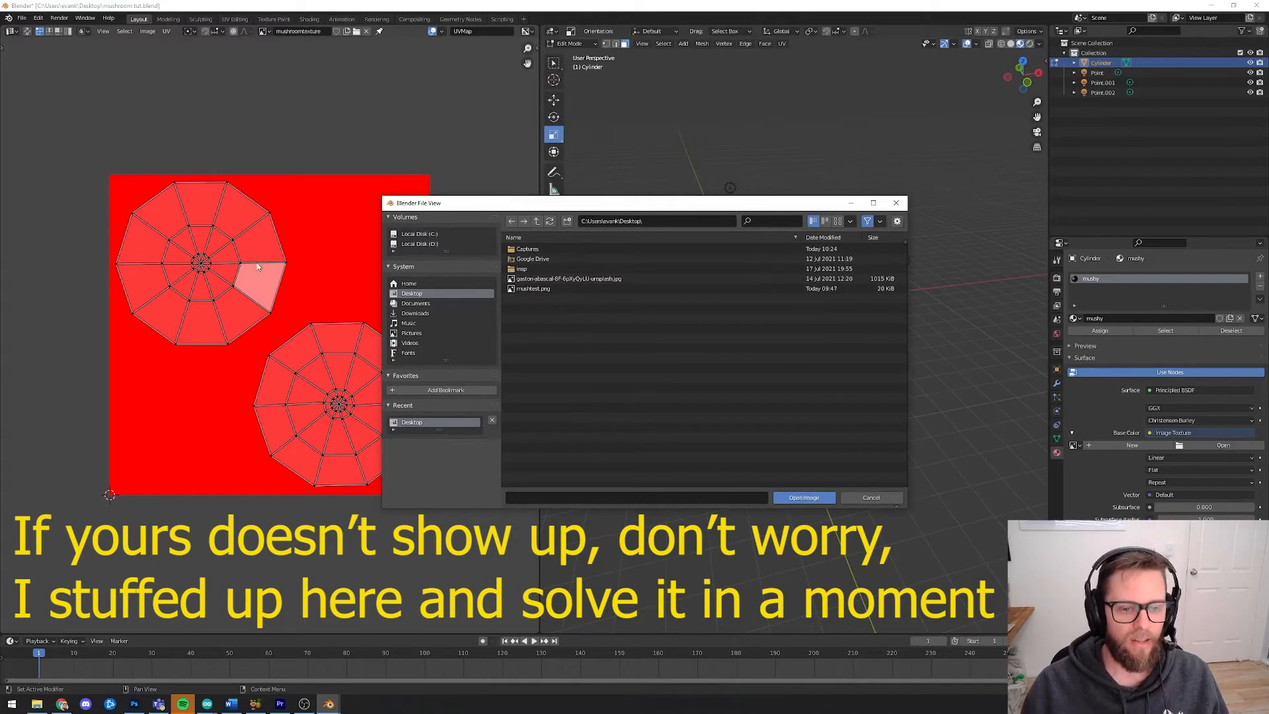
click(534, 288)
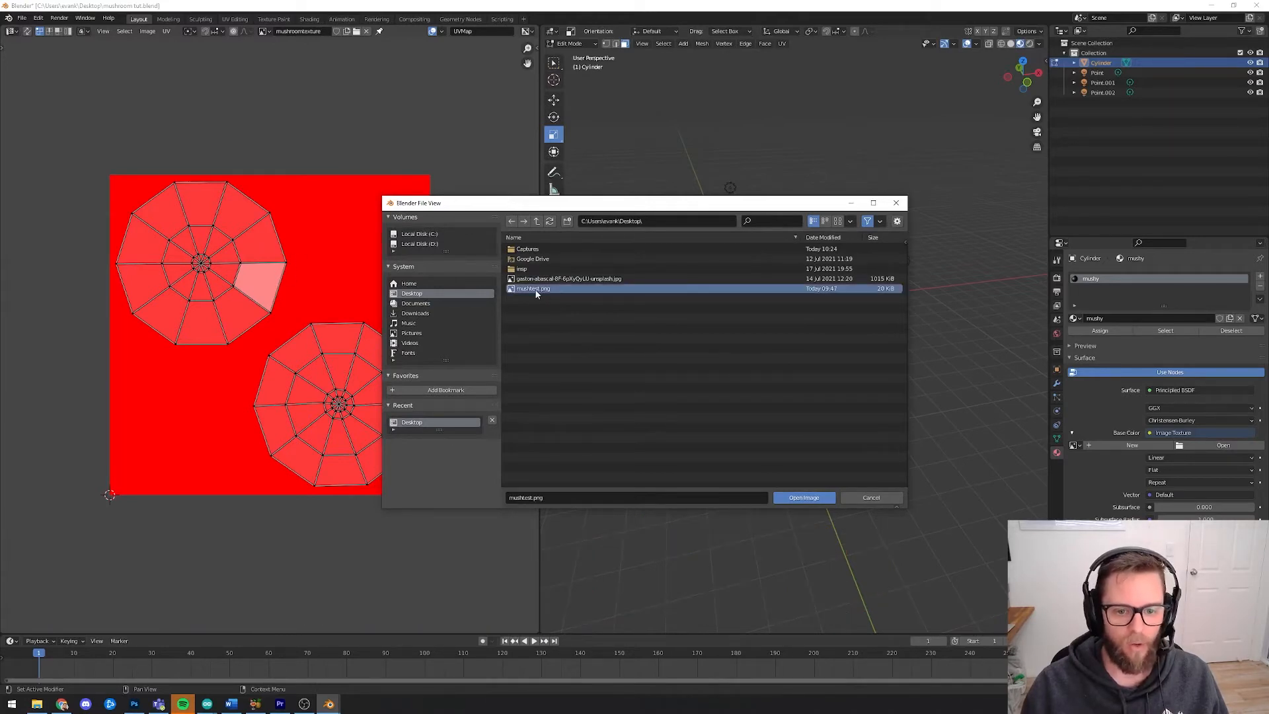
click(804, 497)
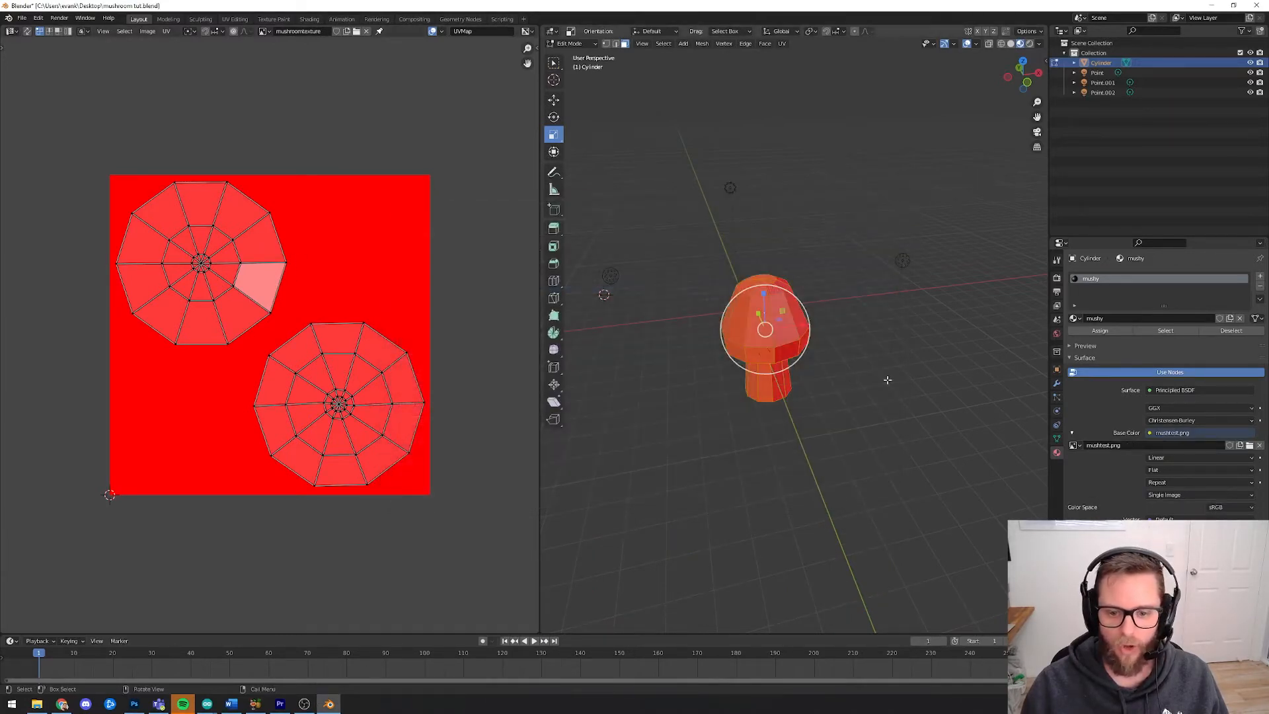
Switch the mushroom from Edit Mode to Texture Paint mode
mouse_move(841, 385)
middle_down()
mouse_move(899, 364)
mouse_move(859, 373)
middle_up()
scroll(776, 325, up, 5)
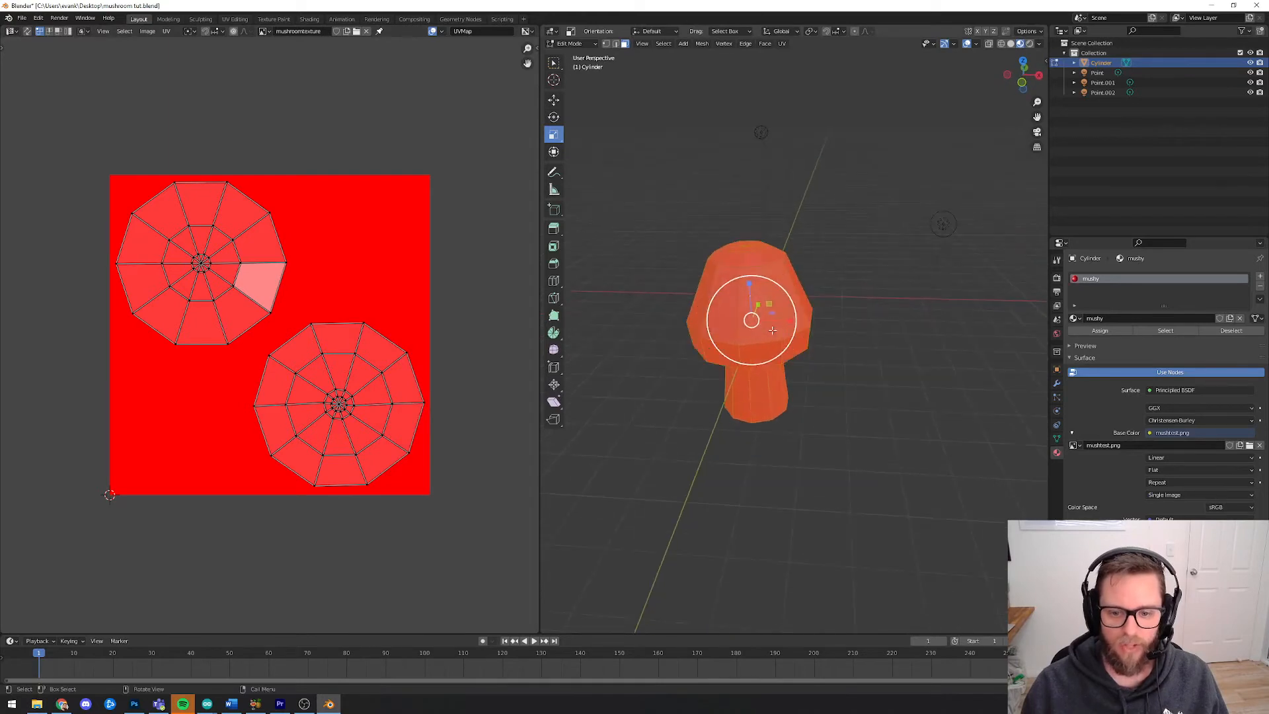
middle_drag(772, 327, 886, 364)
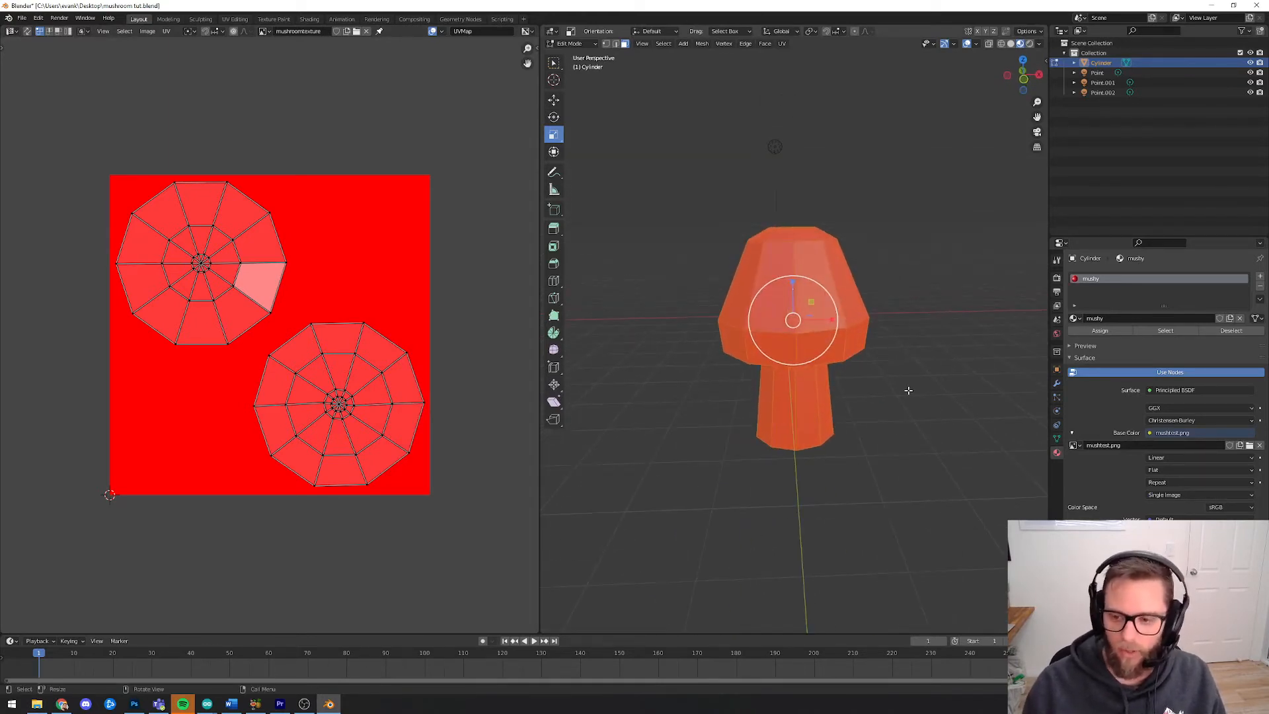
middle_drag(884, 370, 858, 371)
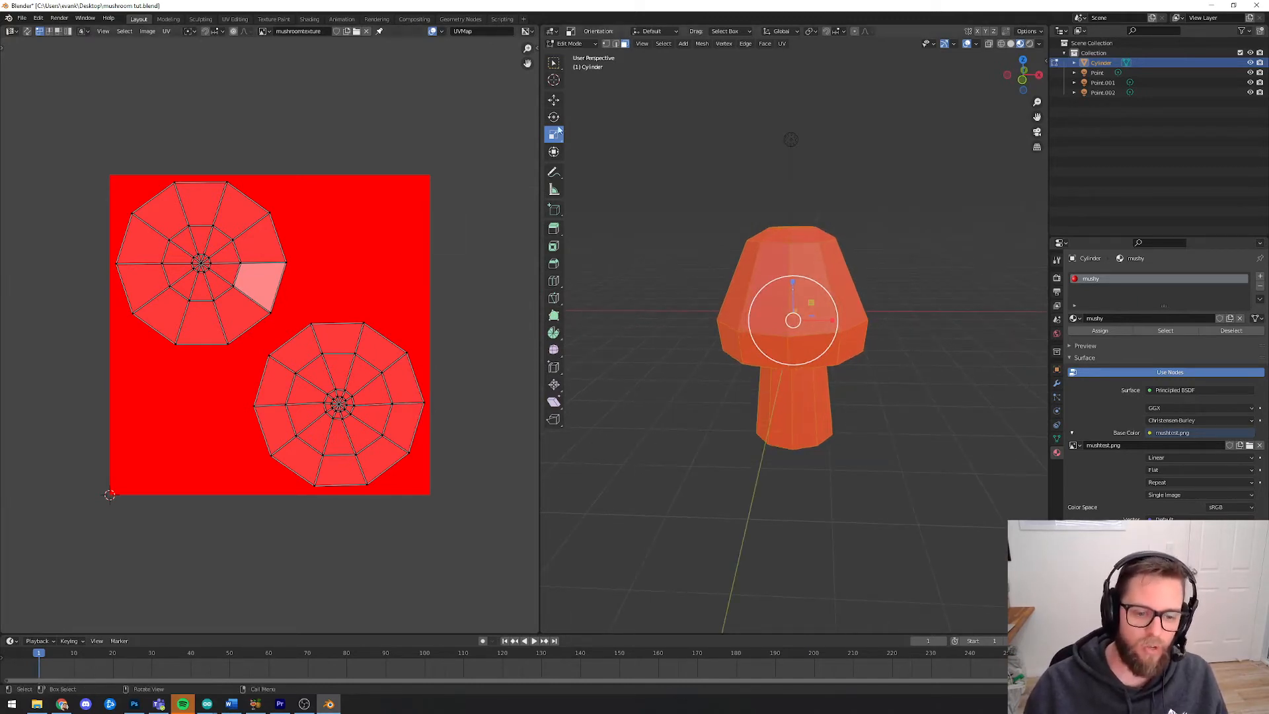
click(569, 44)
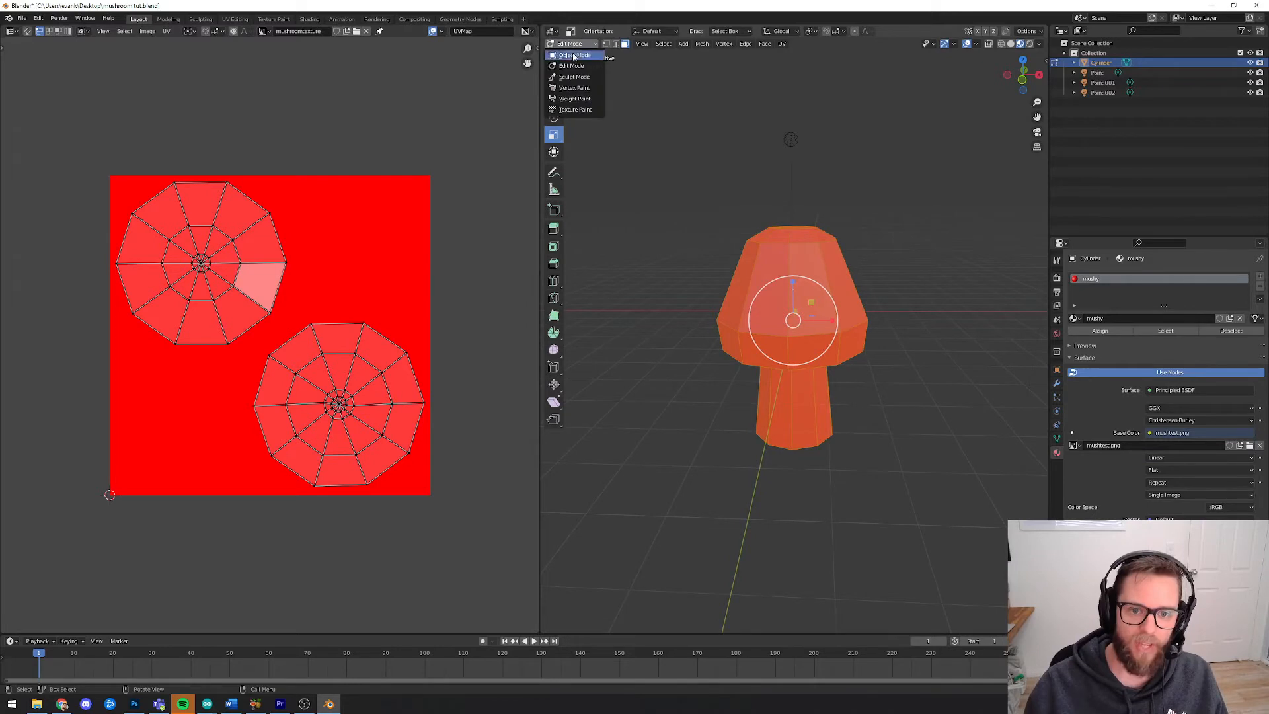
click(574, 110)
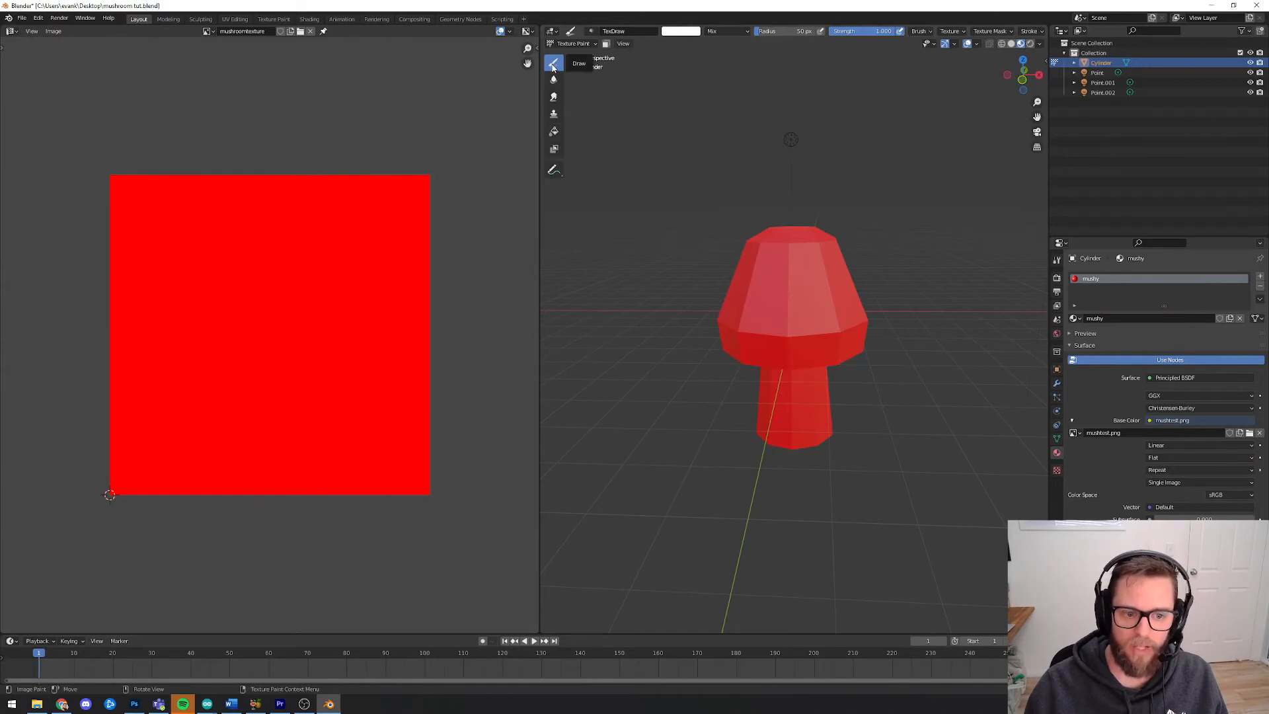
Paint several white spots on the front of the mushroom cap
click(791, 301)
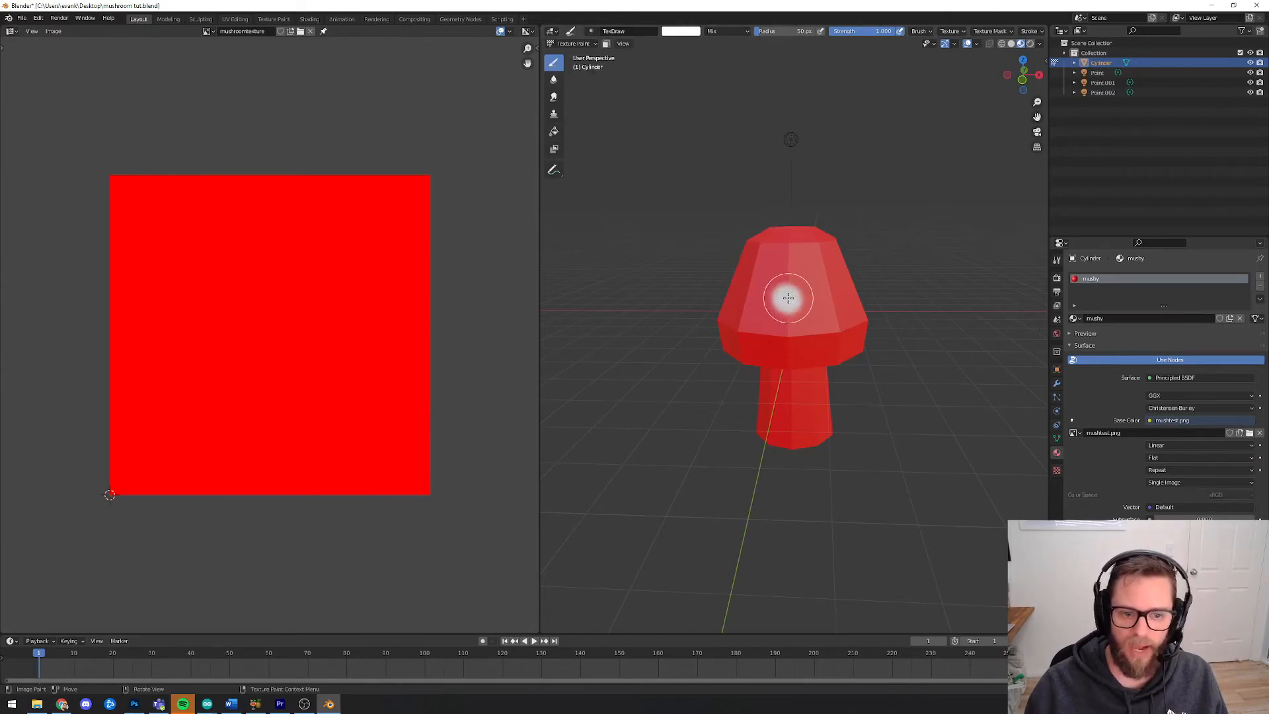
click(841, 328)
middle_drag(841, 329, 819, 319)
click(819, 319)
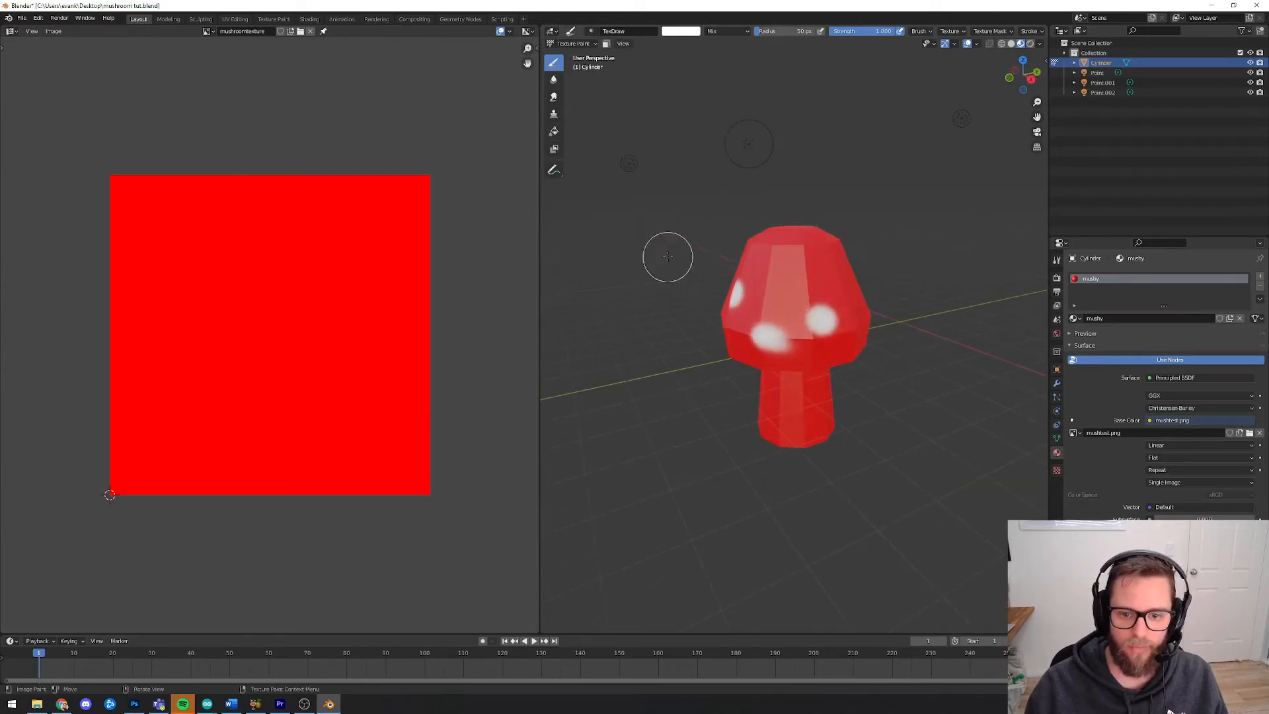
click(572, 43)
click(576, 53)
key(Tab)
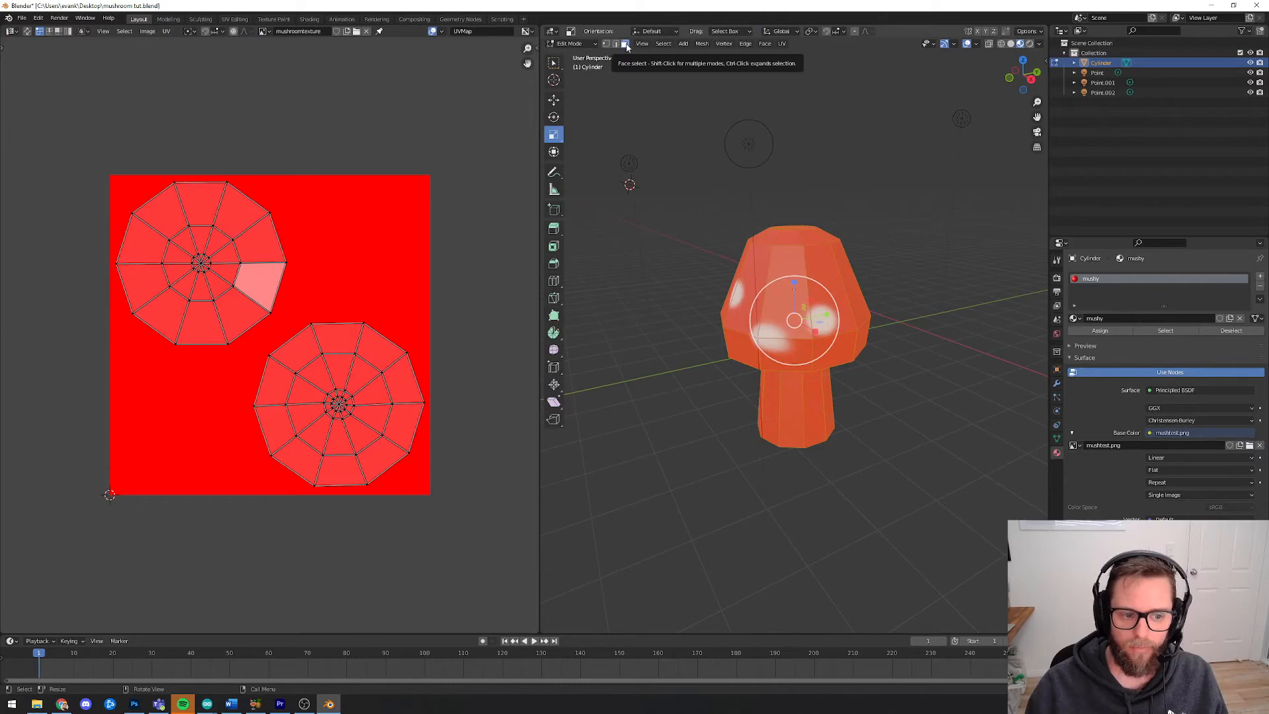
click(572, 43)
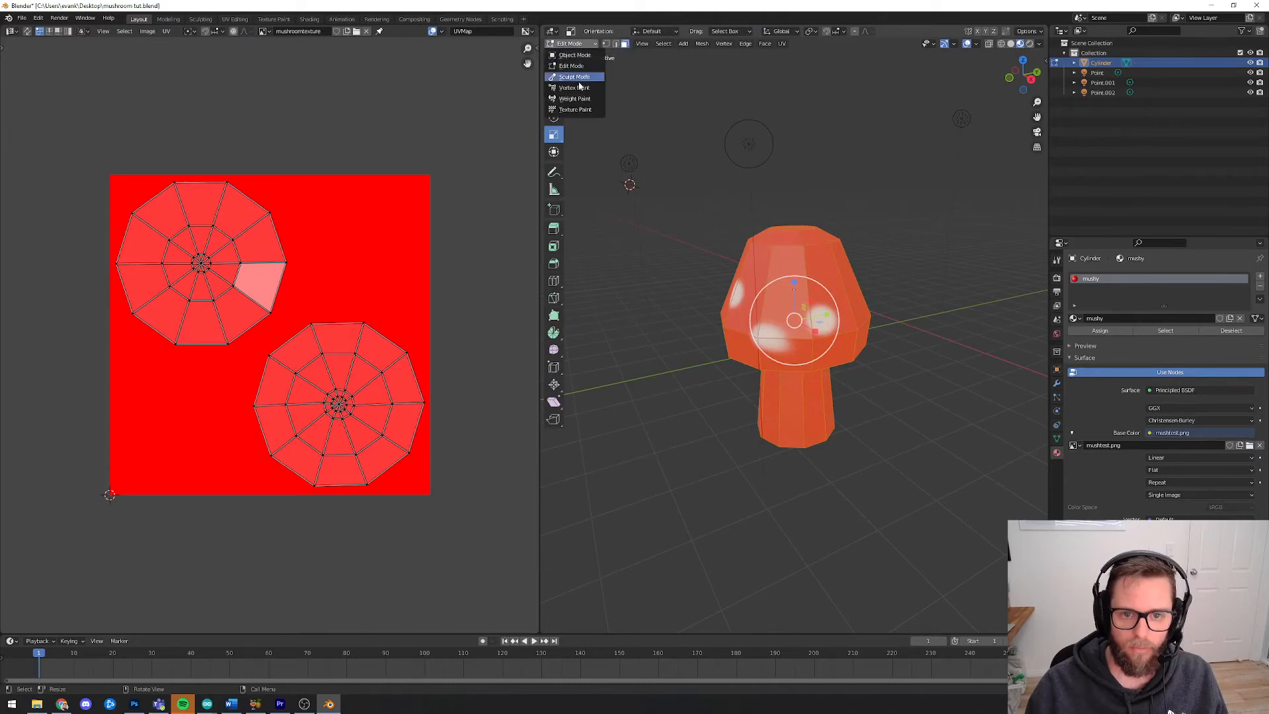
click(577, 106)
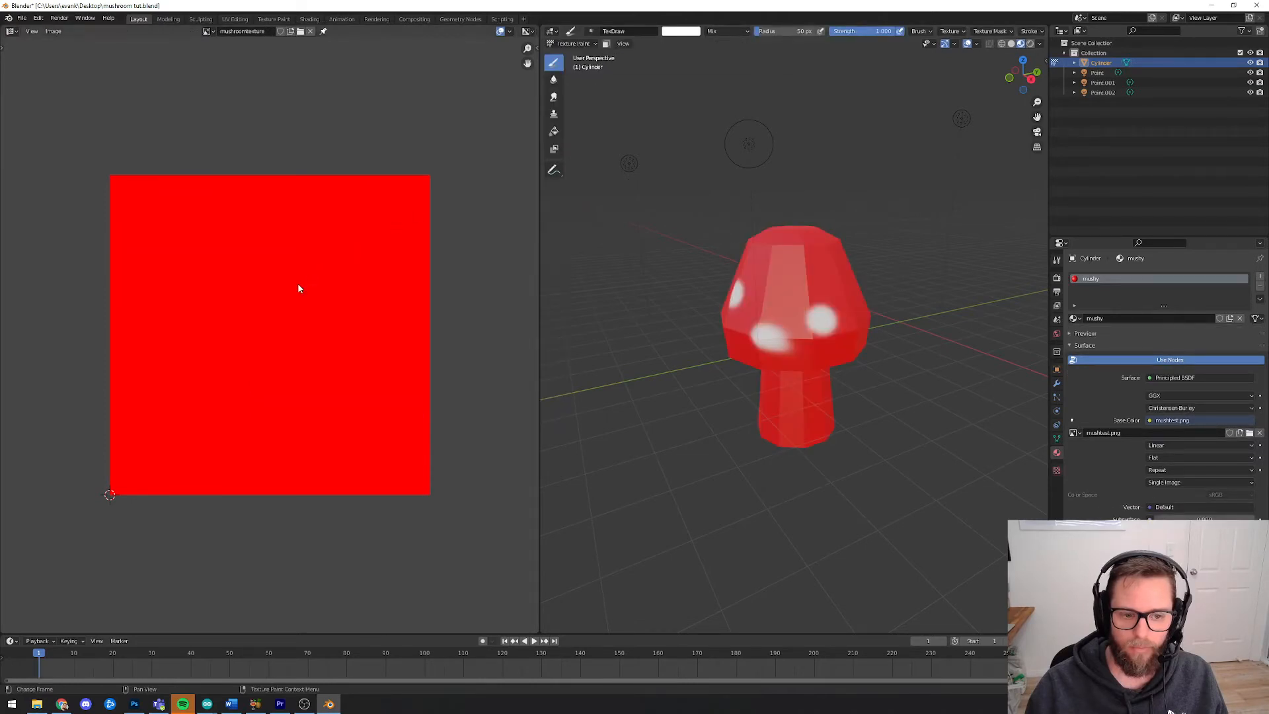
Paint more white spots around the side of the mushroom cap
scroll(288, 301, up, 1)
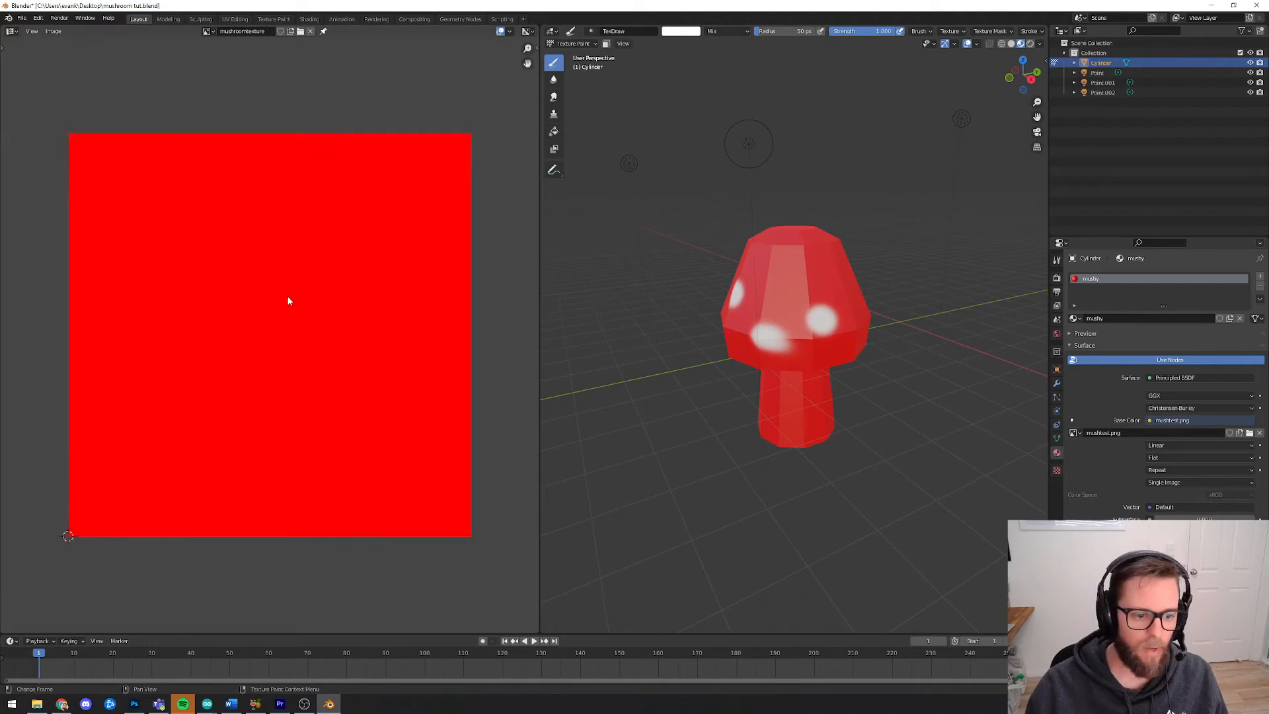
scroll(288, 301, down, 1)
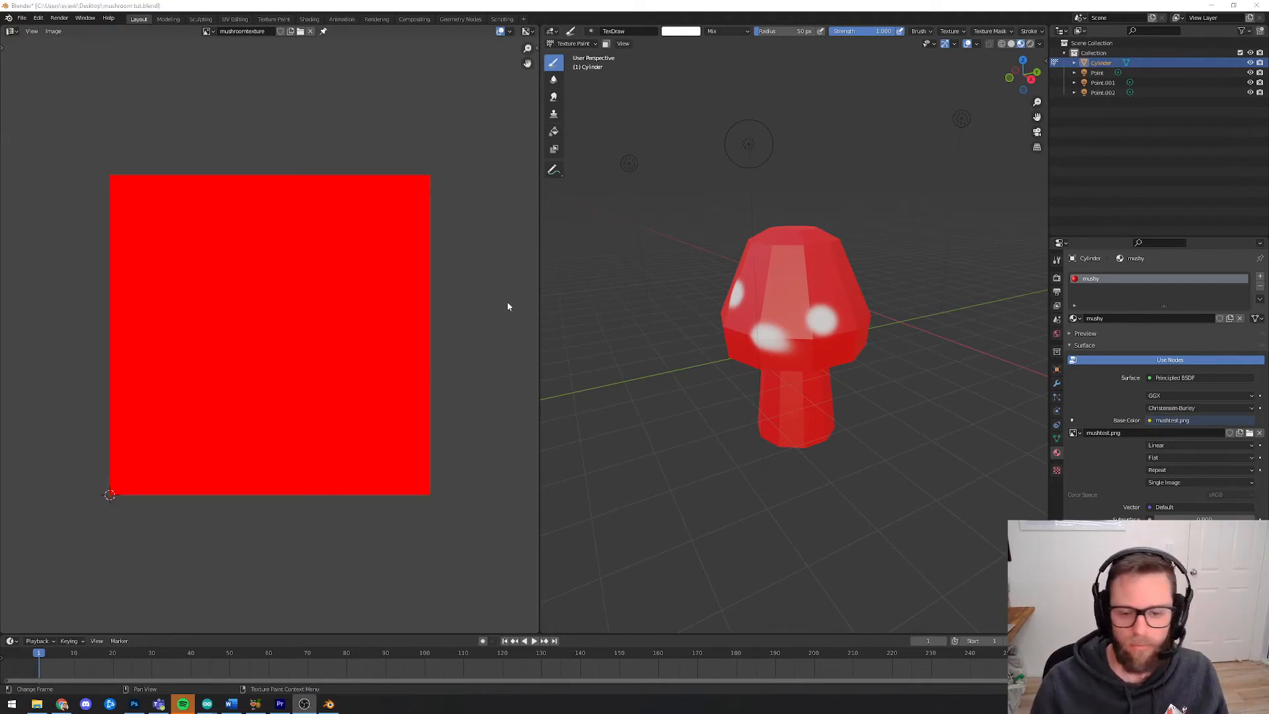
middle_drag(773, 298, 806, 291)
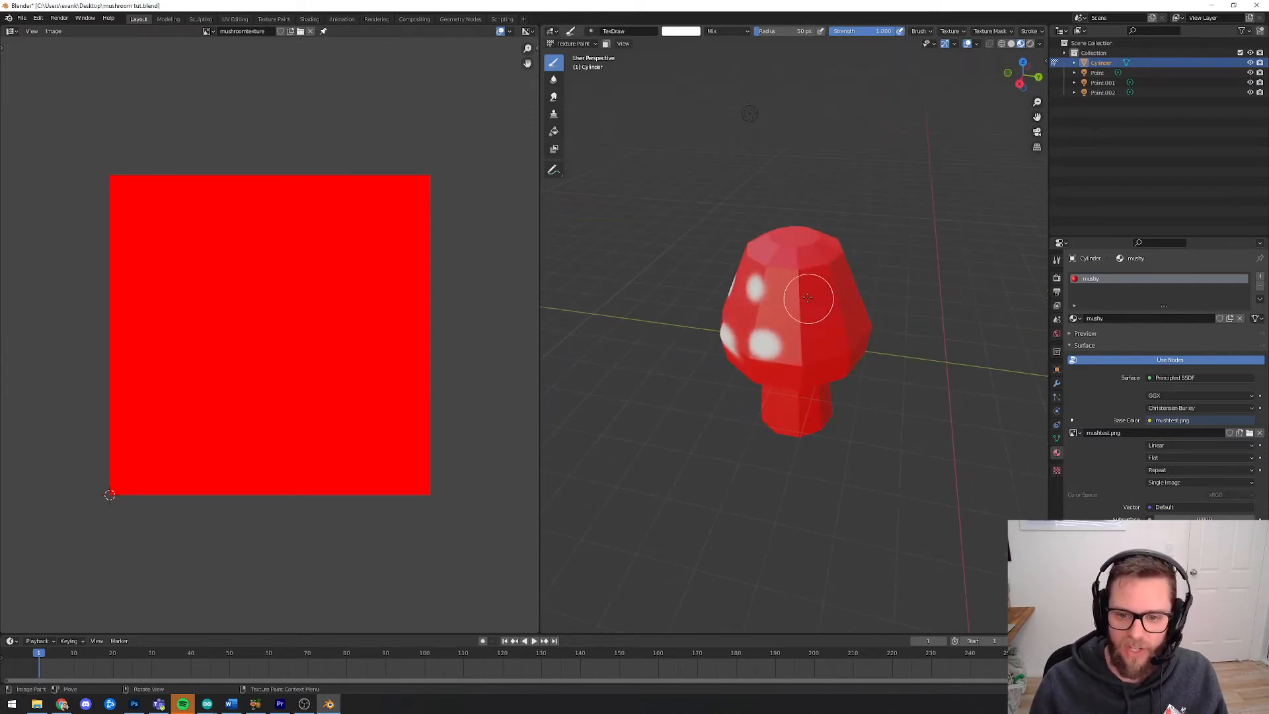
click(808, 292)
click(822, 343)
click(845, 303)
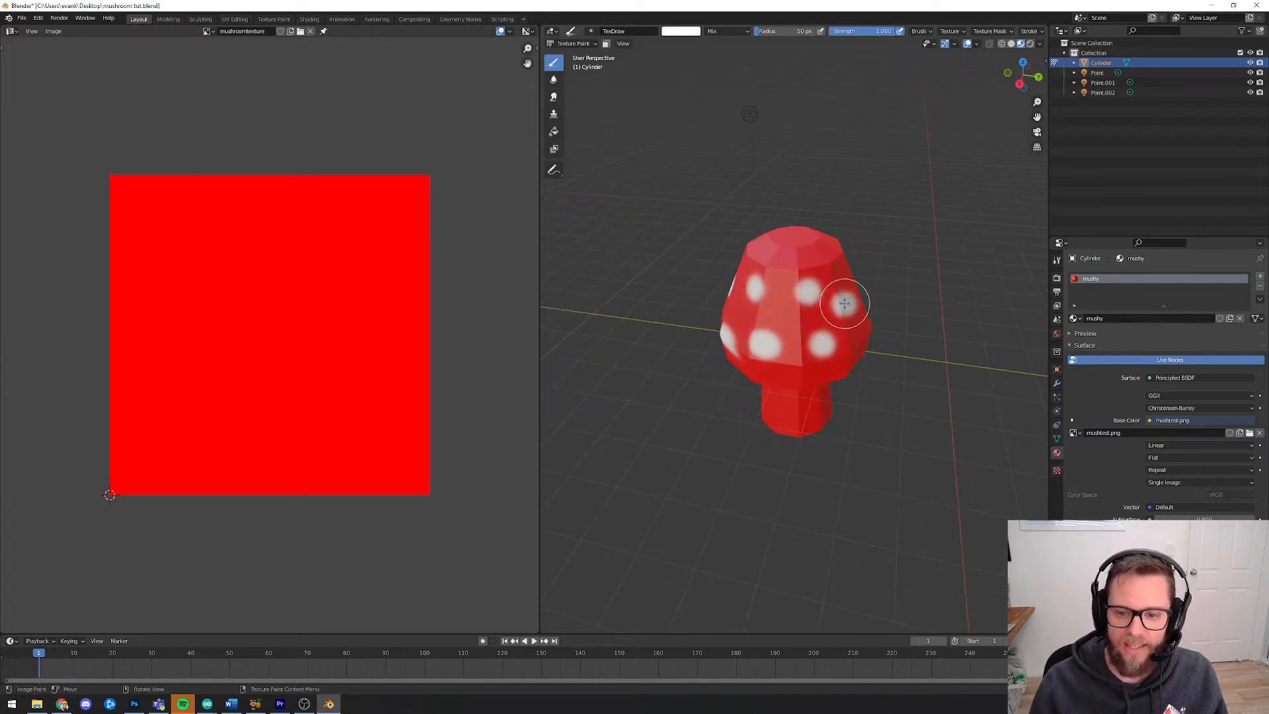
middle_drag(910, 306, 857, 318)
click(823, 286)
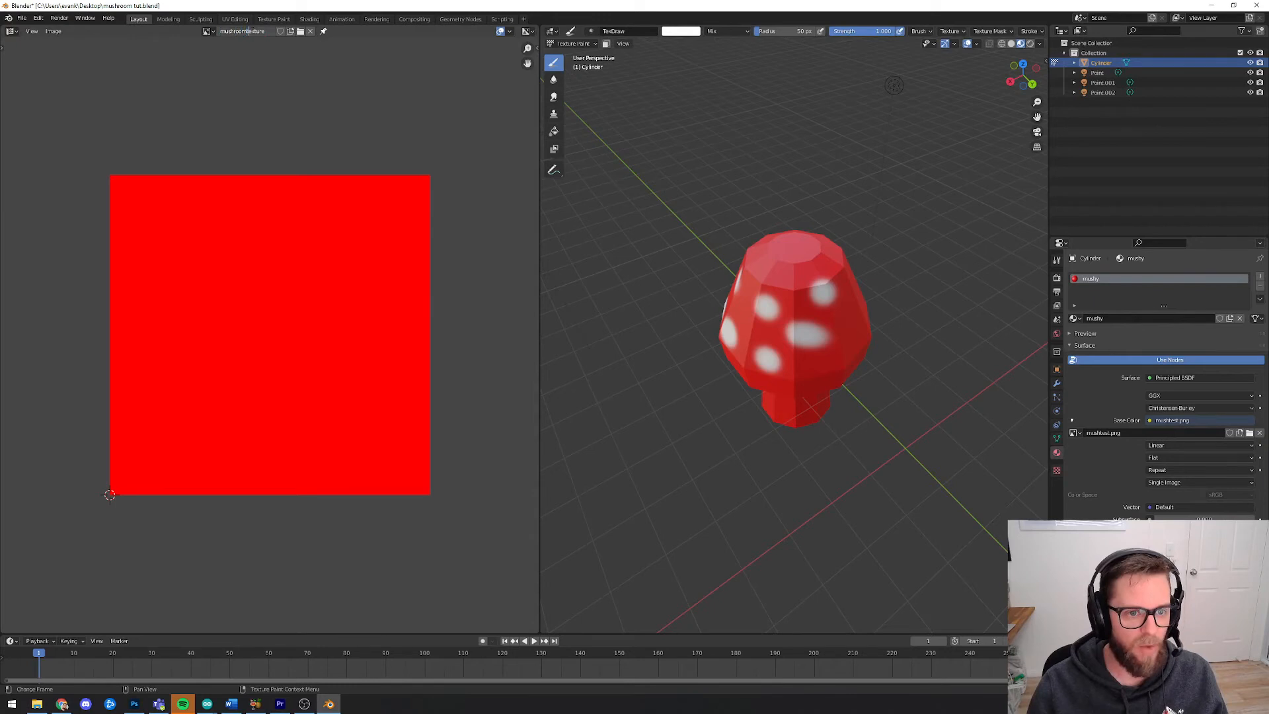
Save the red paint image to the Desktop as mushroomtexture
click(263, 31)
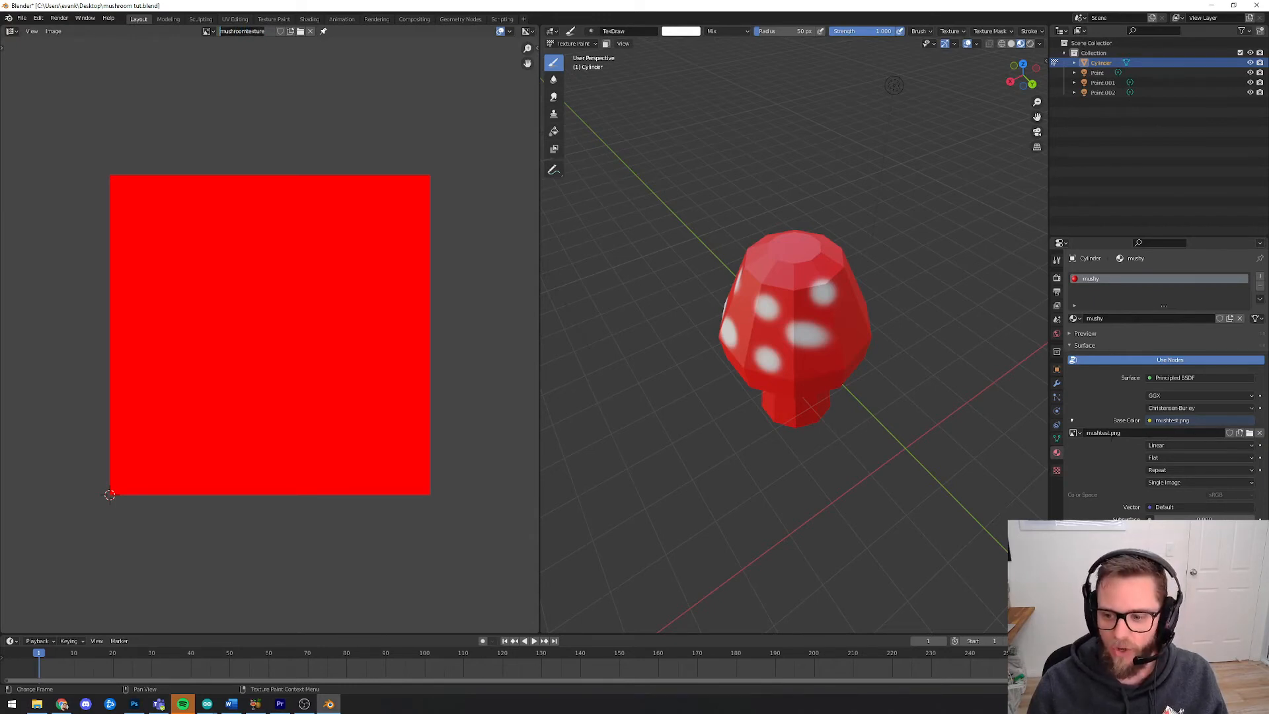
click(1076, 432)
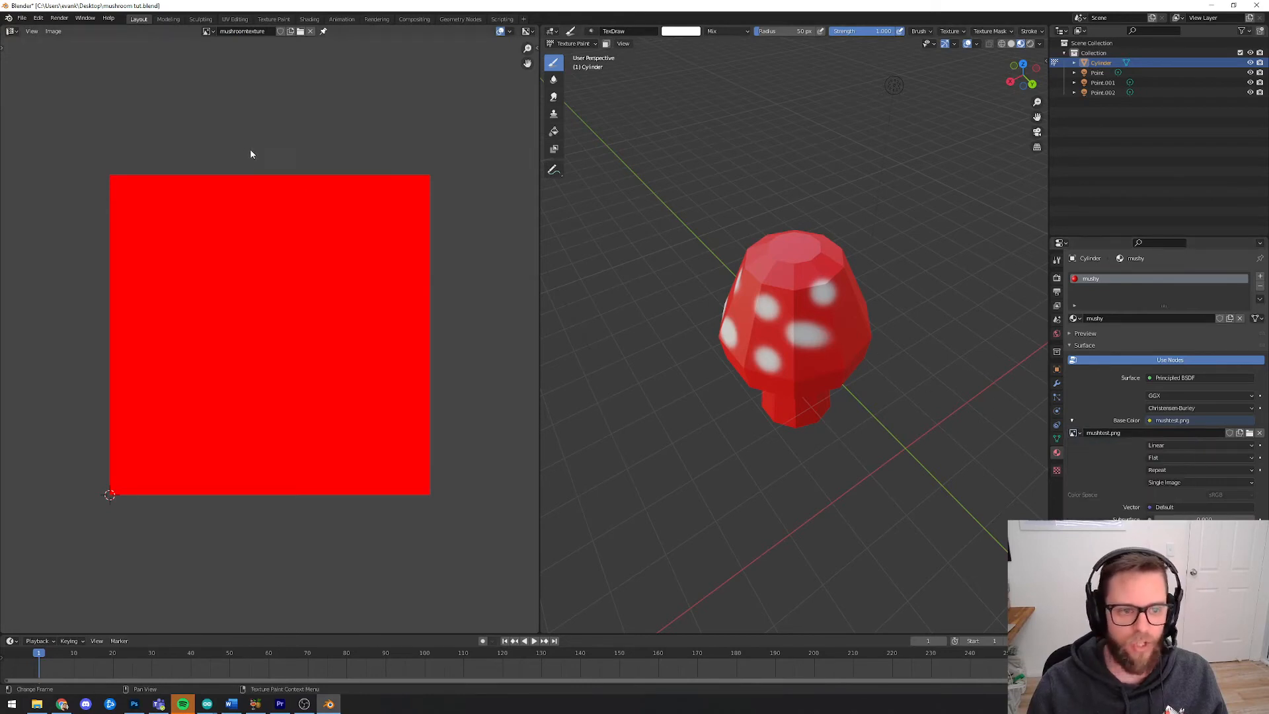
click(52, 31)
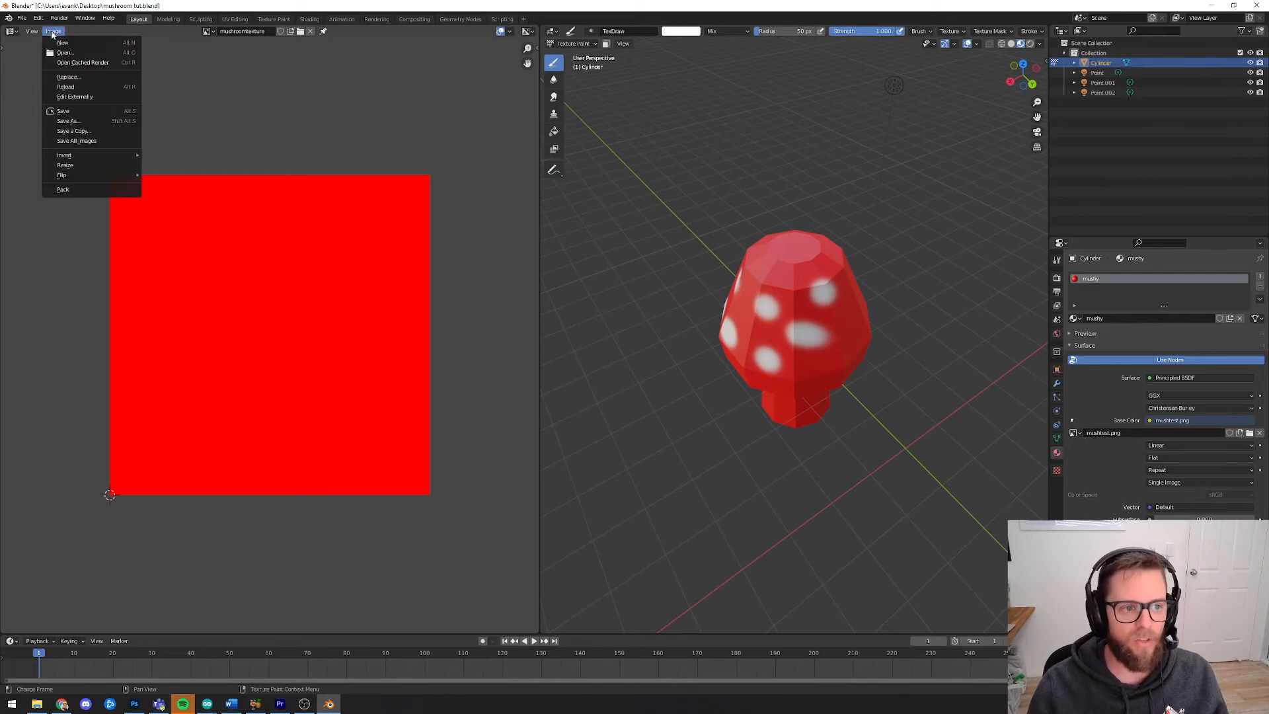
click(73, 121)
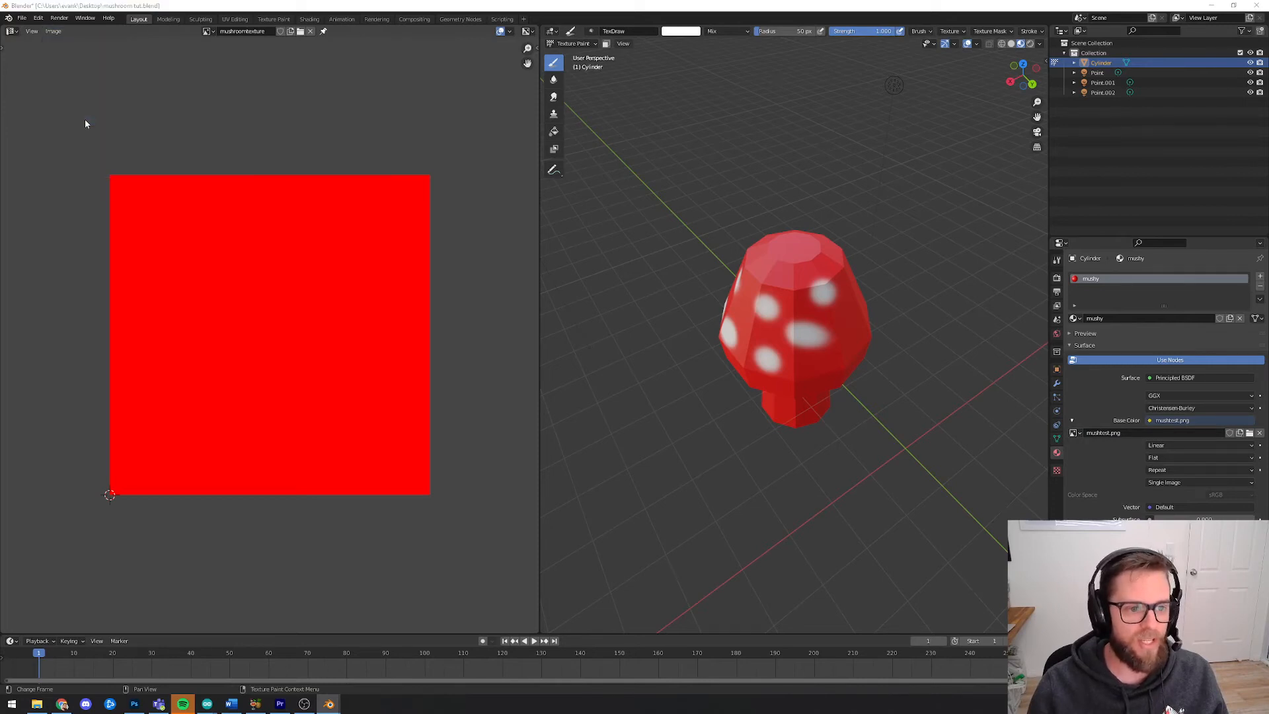
click(544, 283)
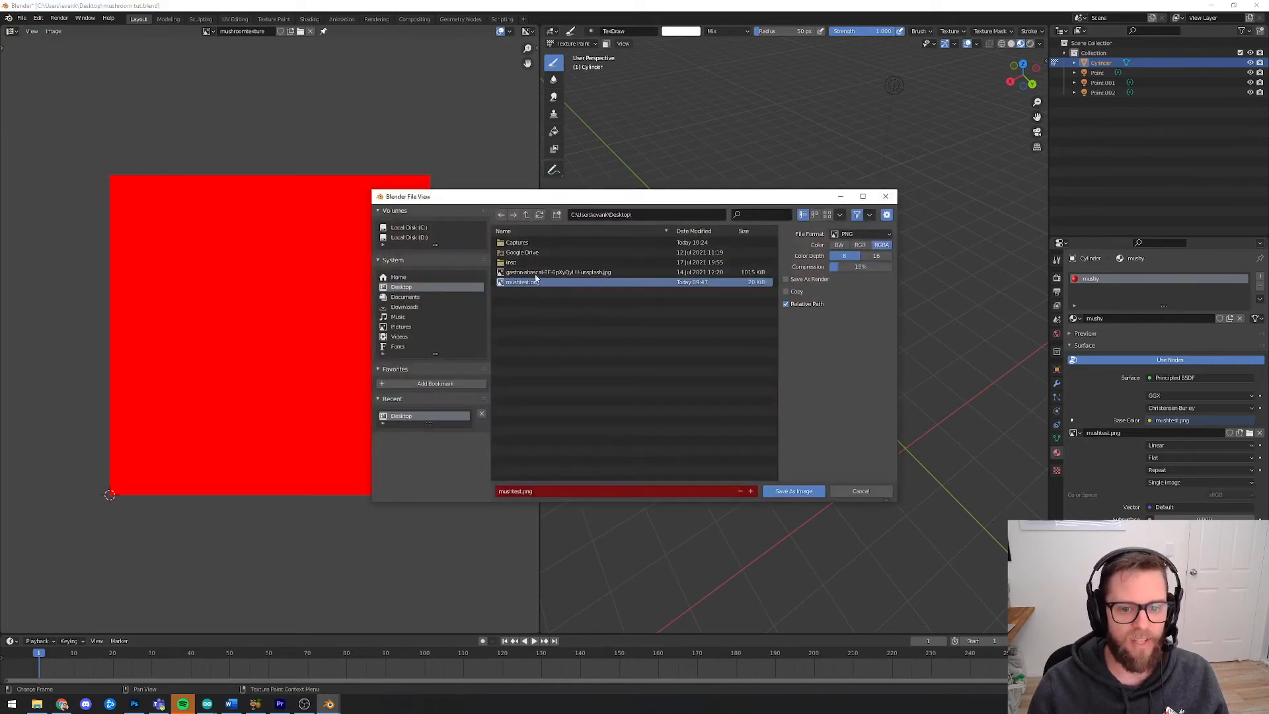
drag(573, 199, 581, 203)
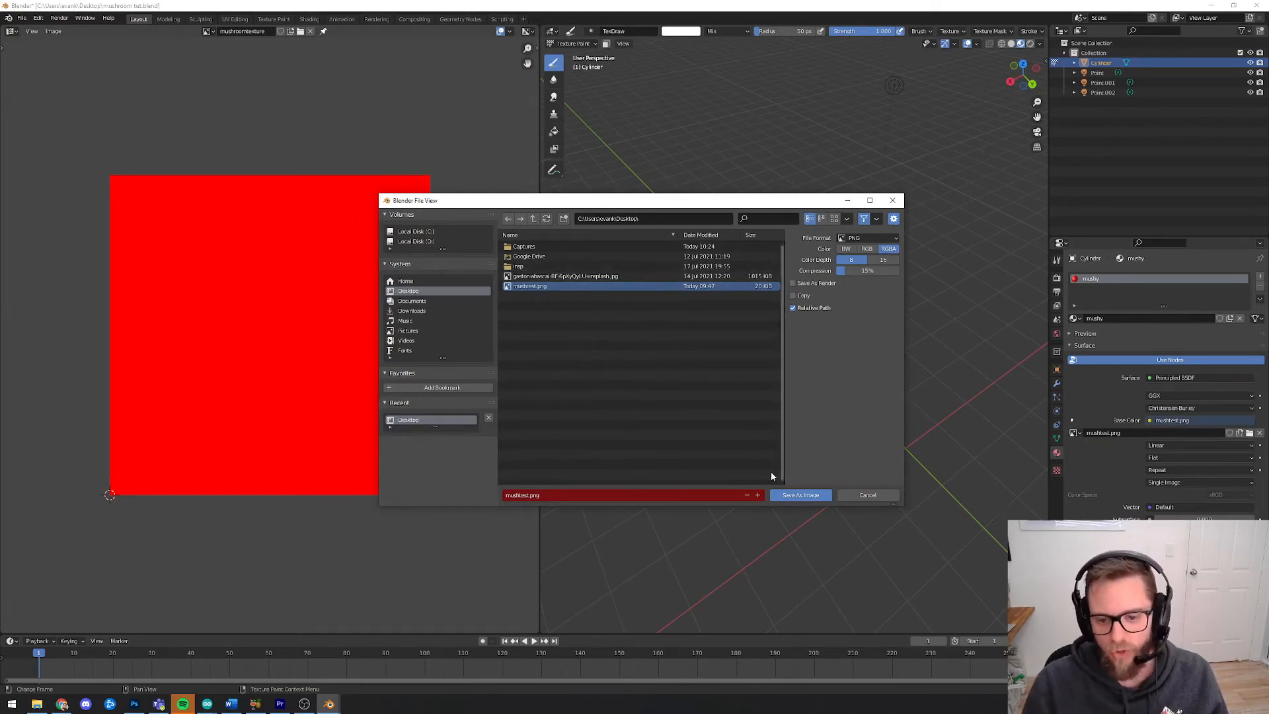
click(548, 495)
text(mushroomtexture)
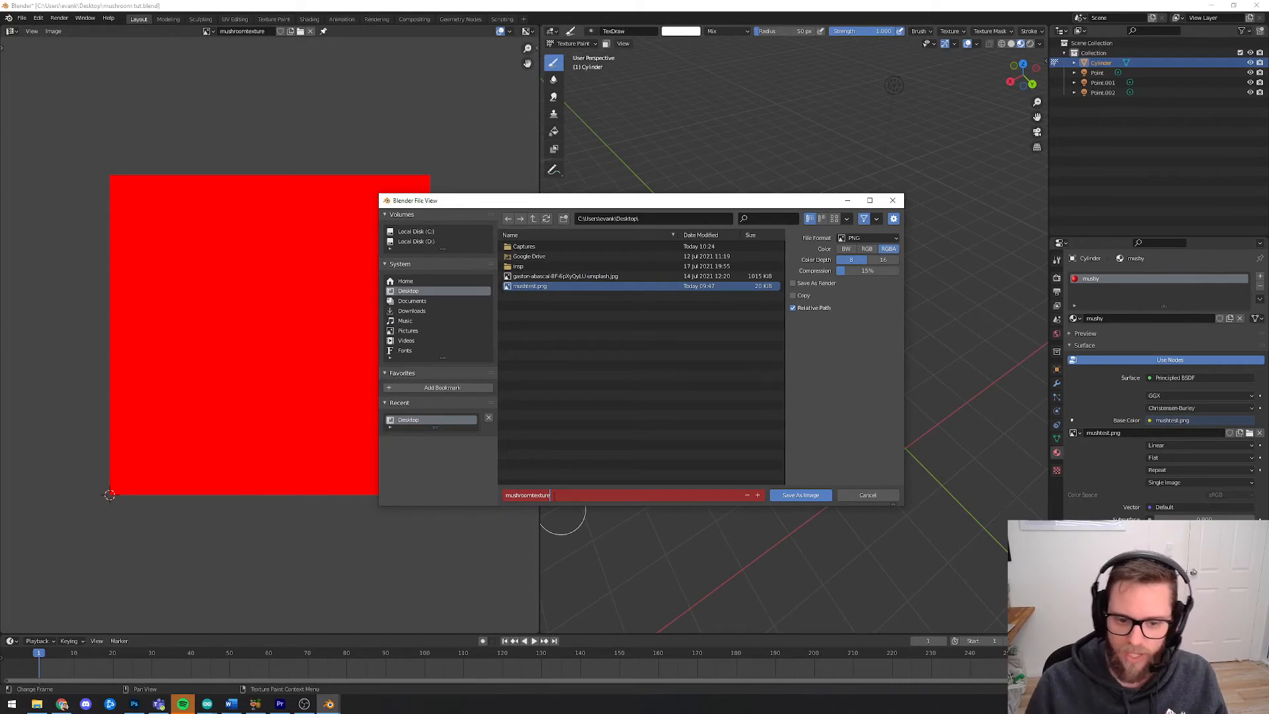
click(801, 495)
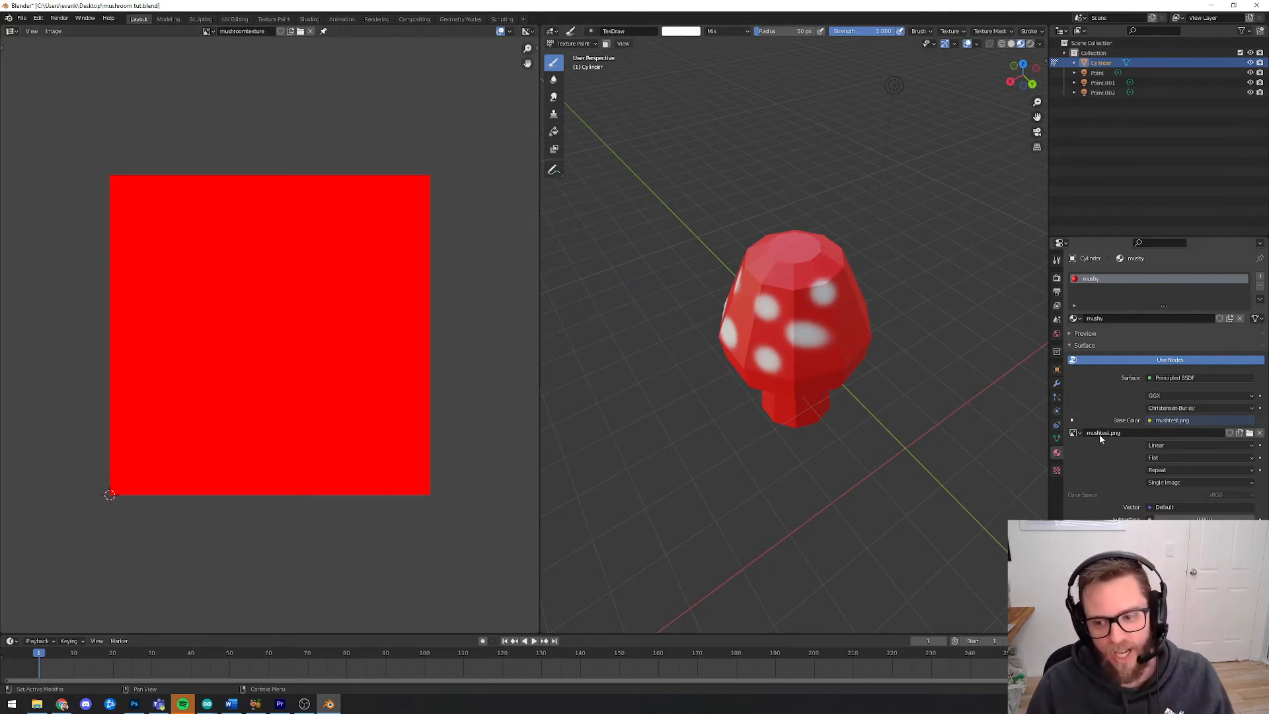
Show mushroomtexture in the image editor and assign it to the material's Base Color image texture
click(209, 32)
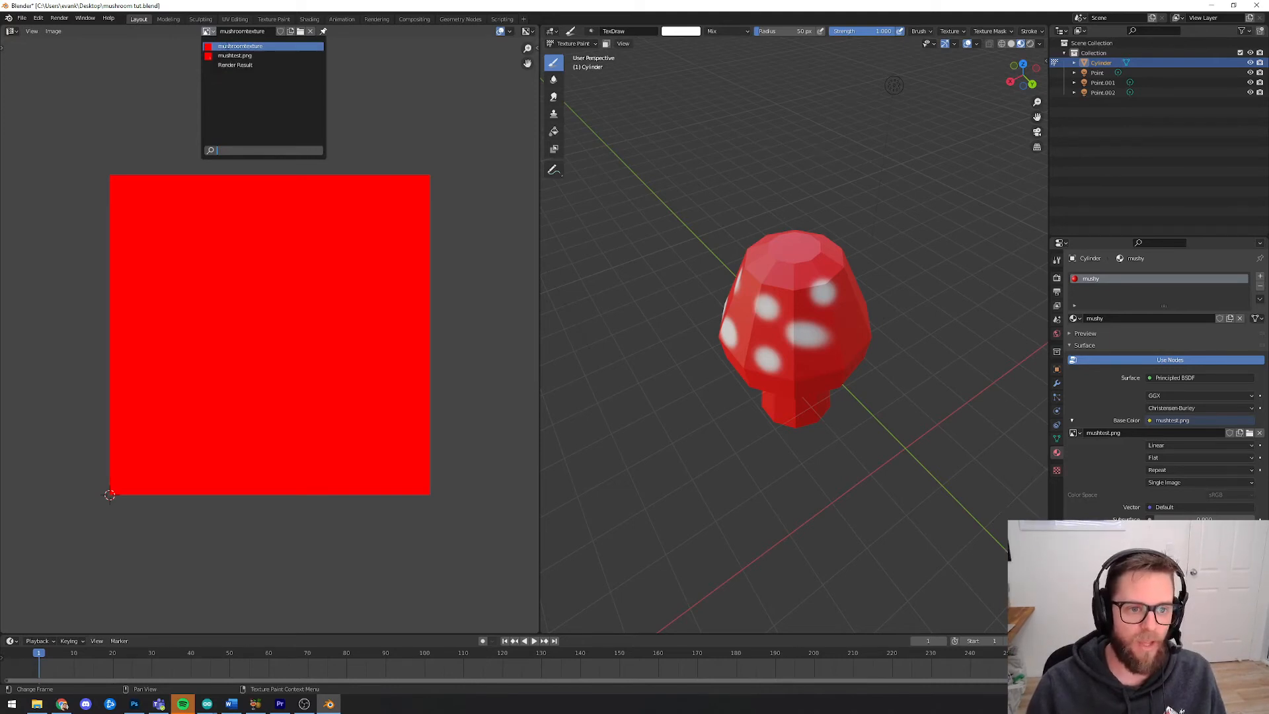
click(225, 46)
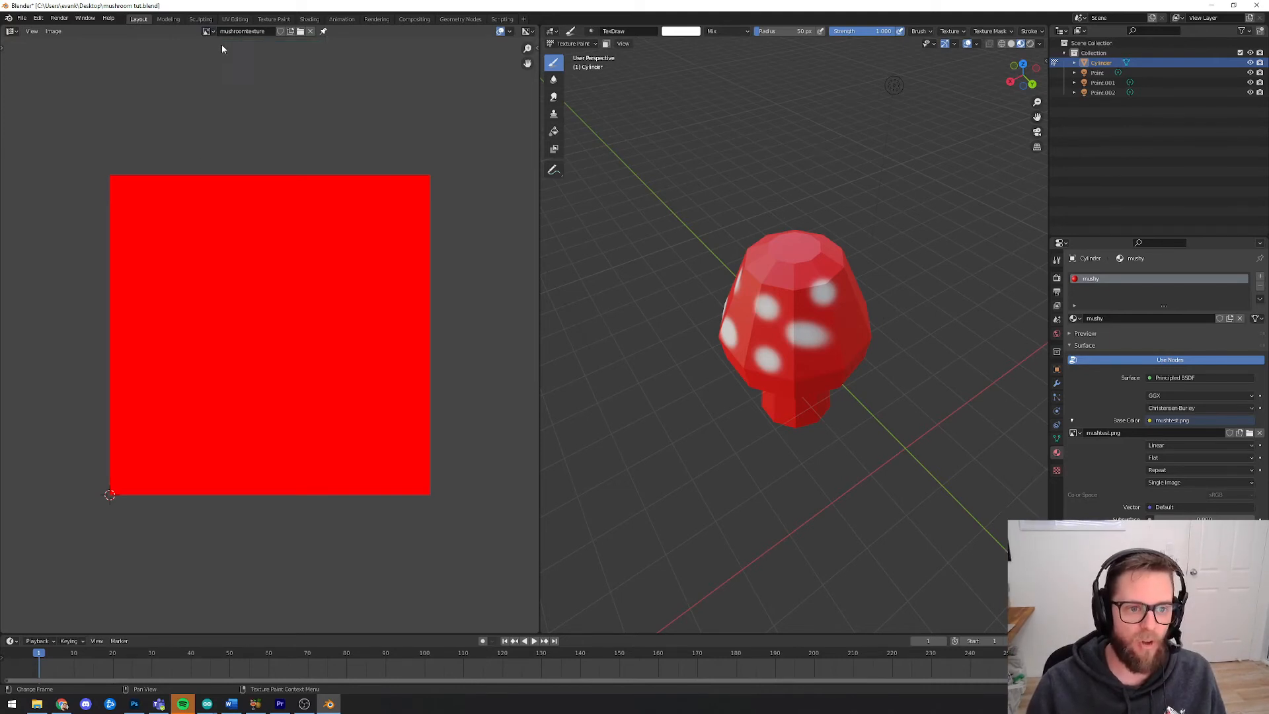
click(1074, 433)
click(1086, 452)
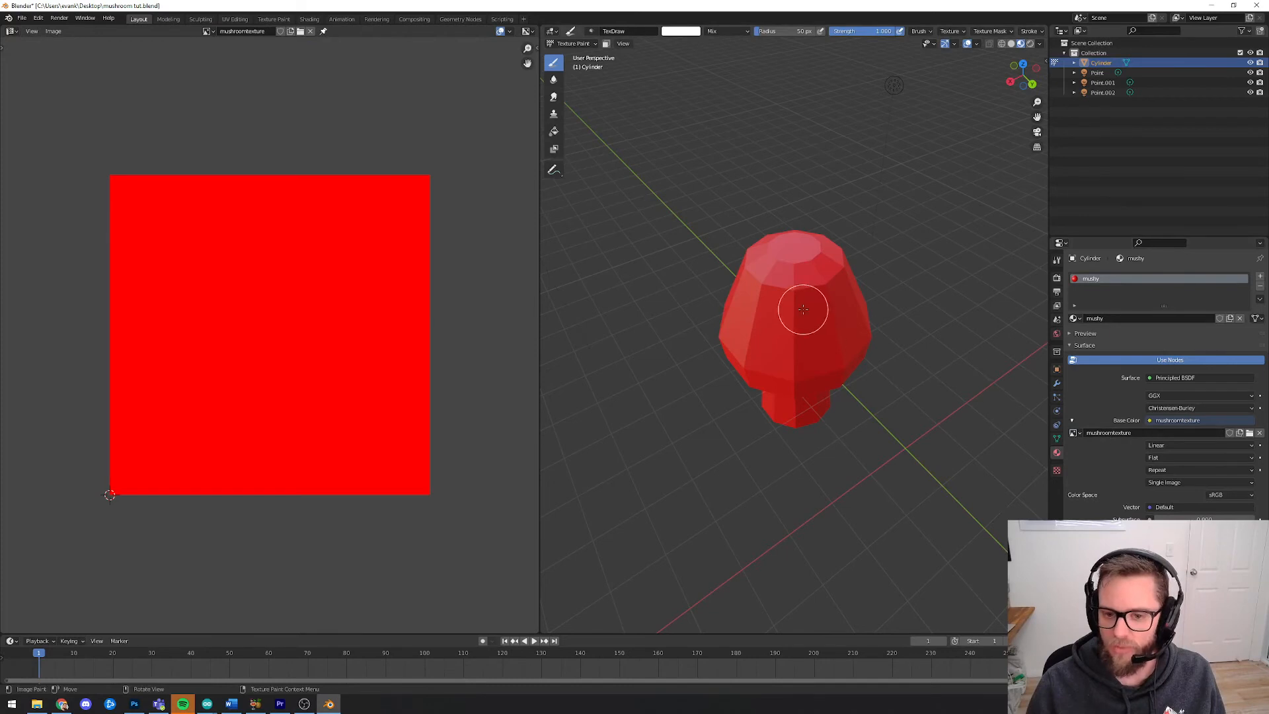
Set the Texture Paint brush radius to 42 px
click(572, 45)
click(574, 110)
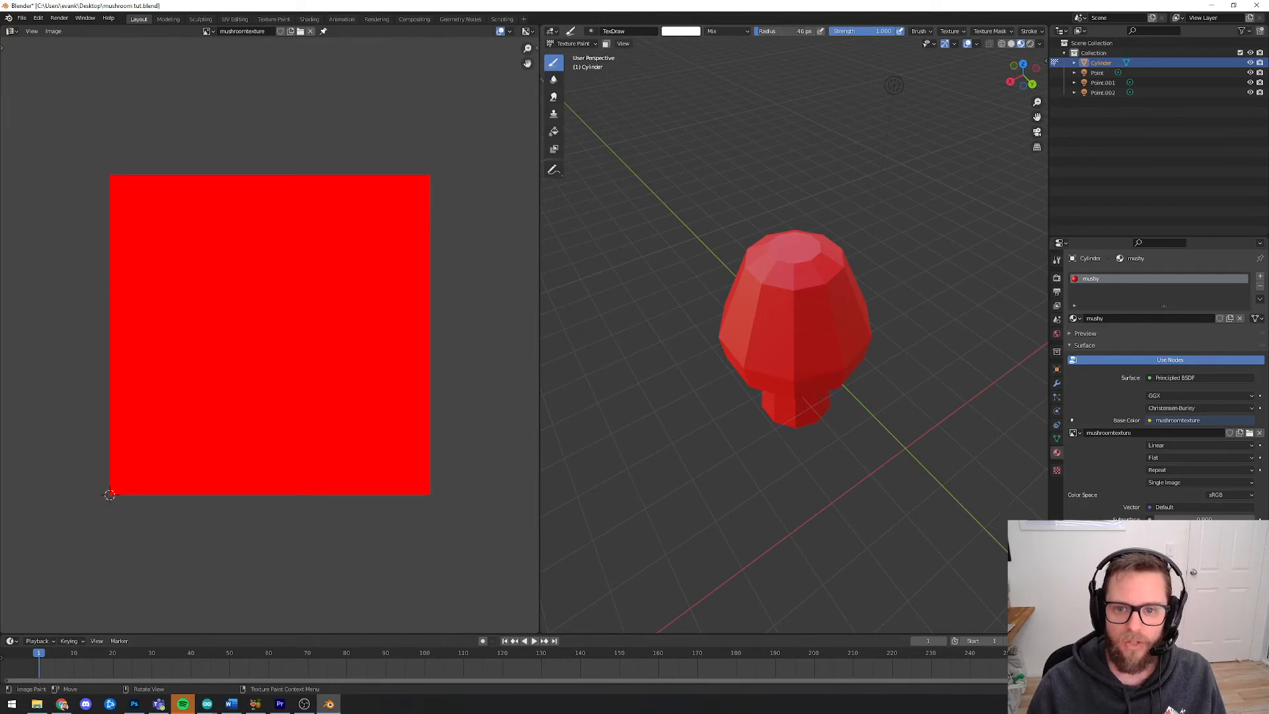
drag(790, 31, 785, 31)
Paint white spots around the mushroom cap in the 3D viewport
click(782, 341)
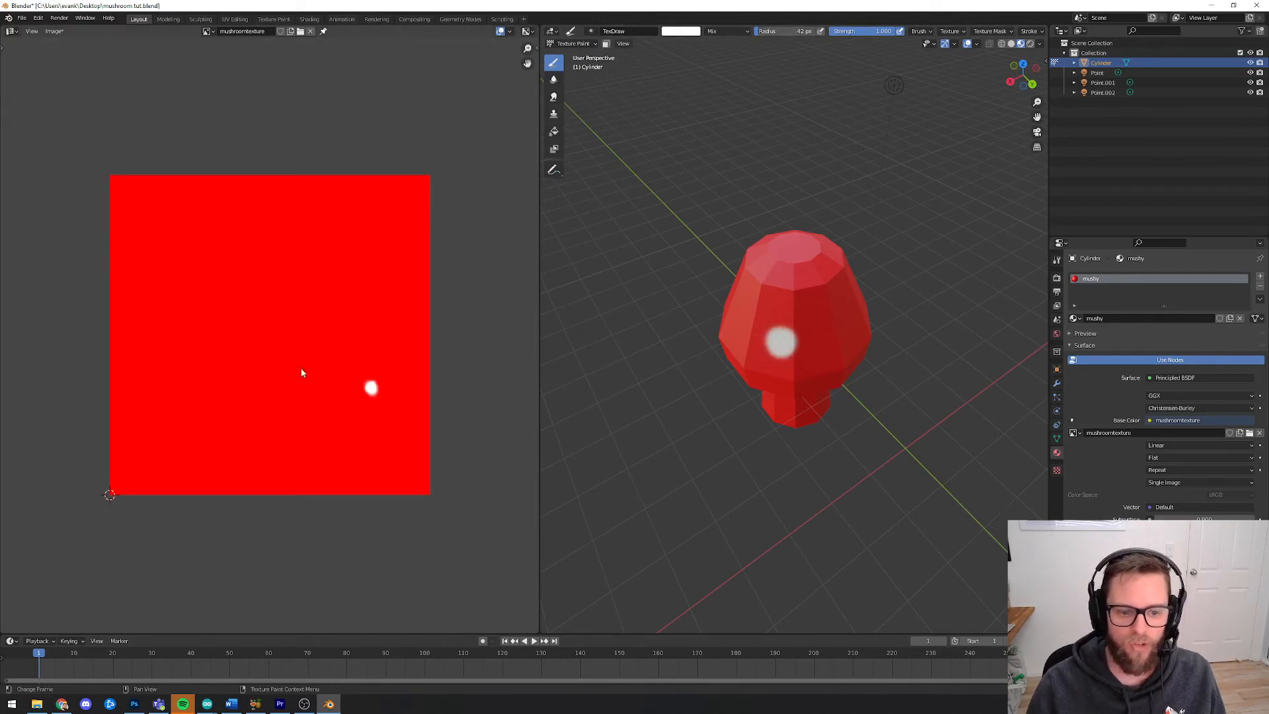
drag(845, 327, 852, 306)
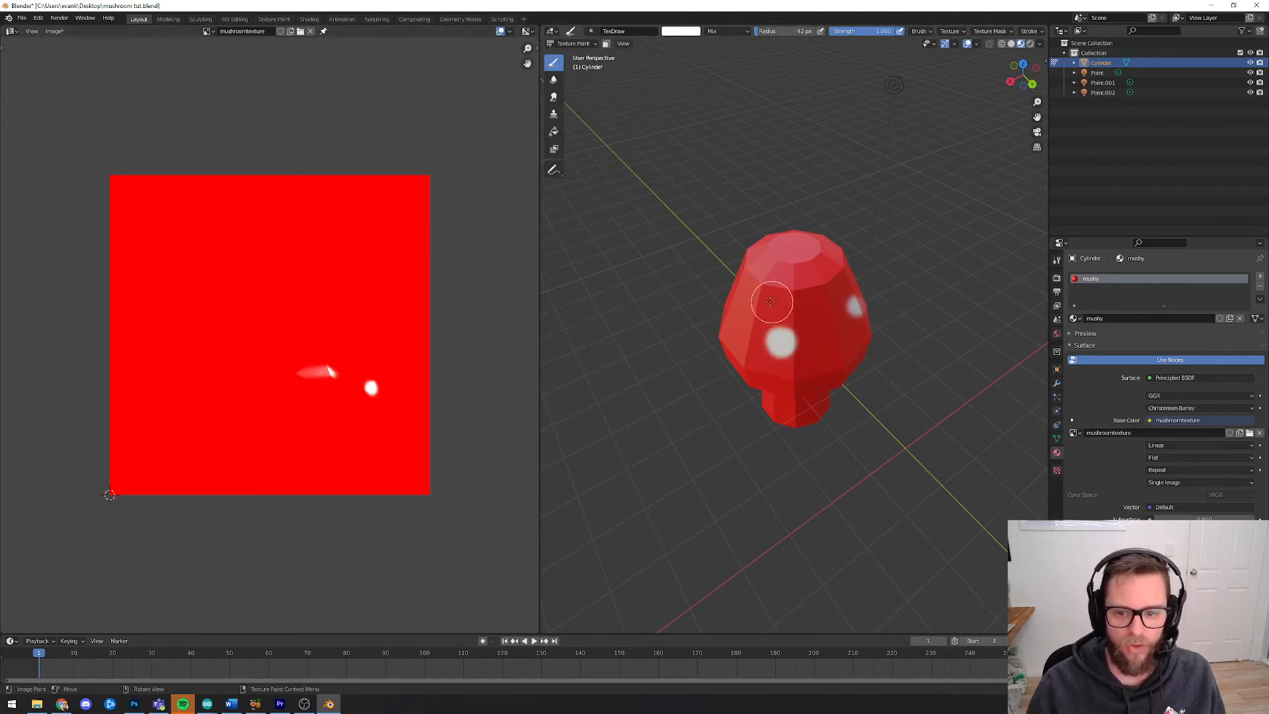
click(760, 303)
mouse_move(871, 388)
middle_down()
mouse_move(808, 365)
mouse_move(825, 357)
middle_up()
click(798, 363)
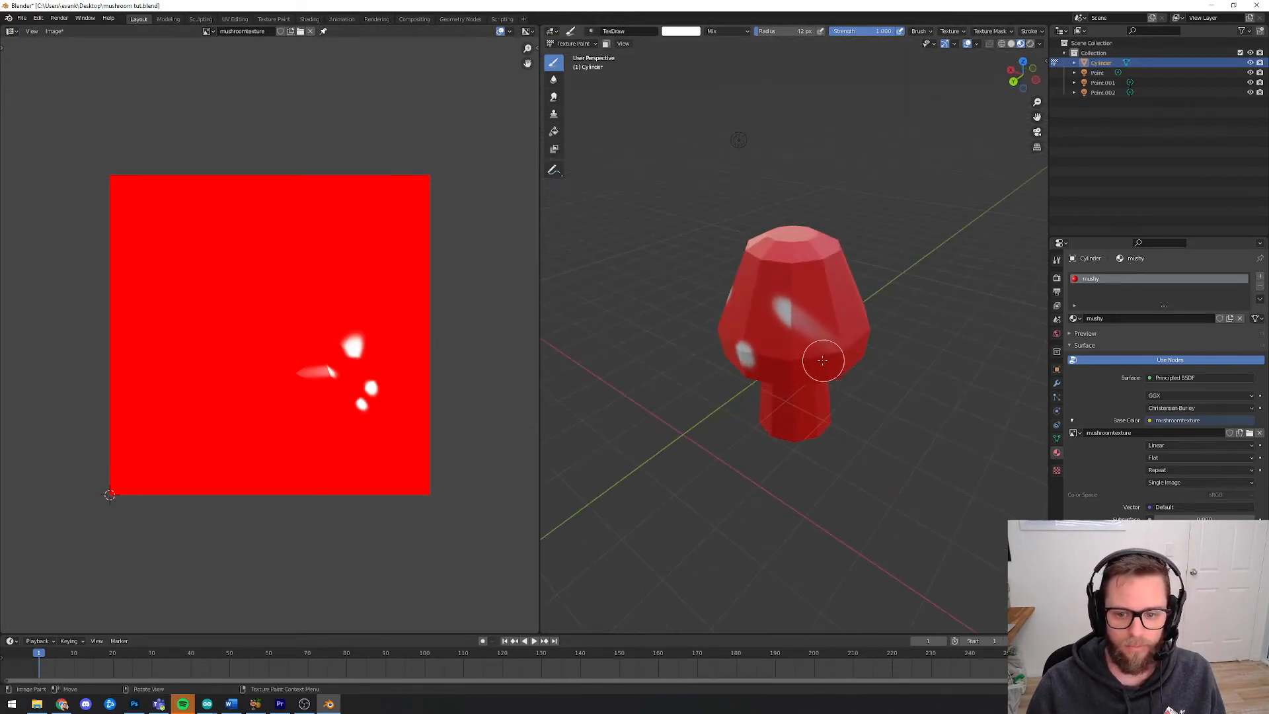
click(788, 361)
click(829, 311)
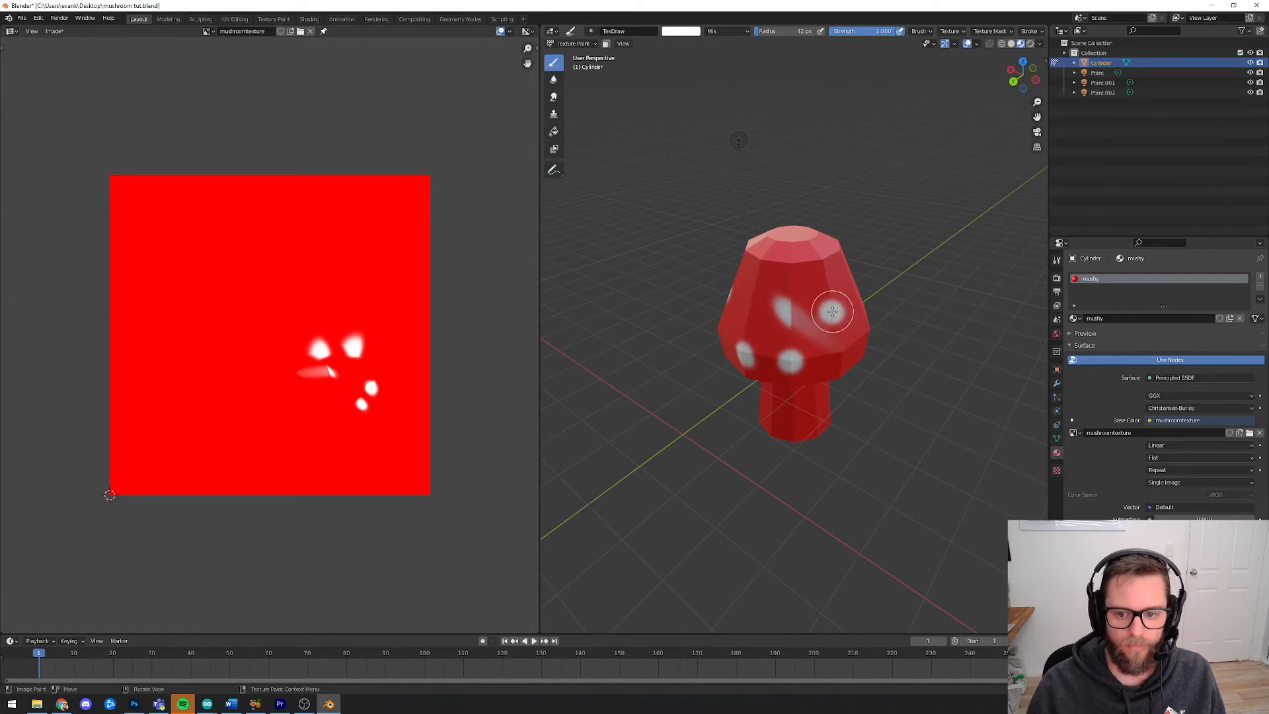
click(816, 258)
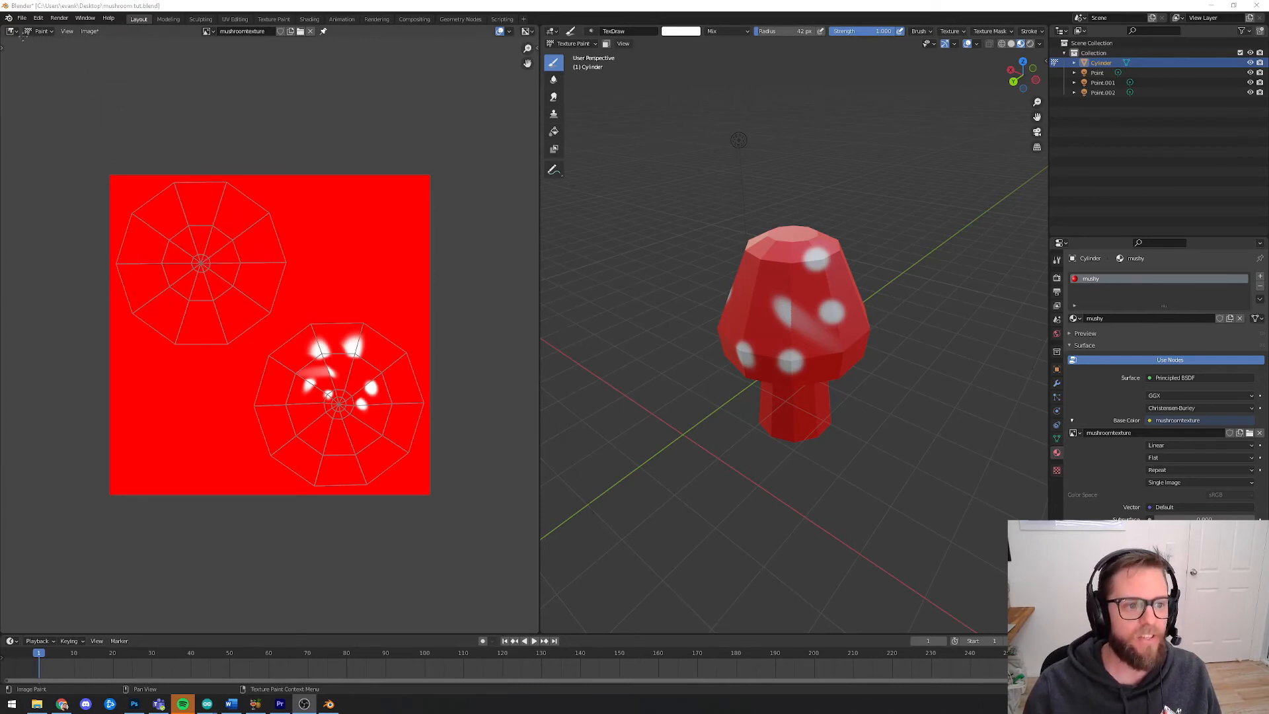
Switch the image editor to Paint mode
click(11, 31)
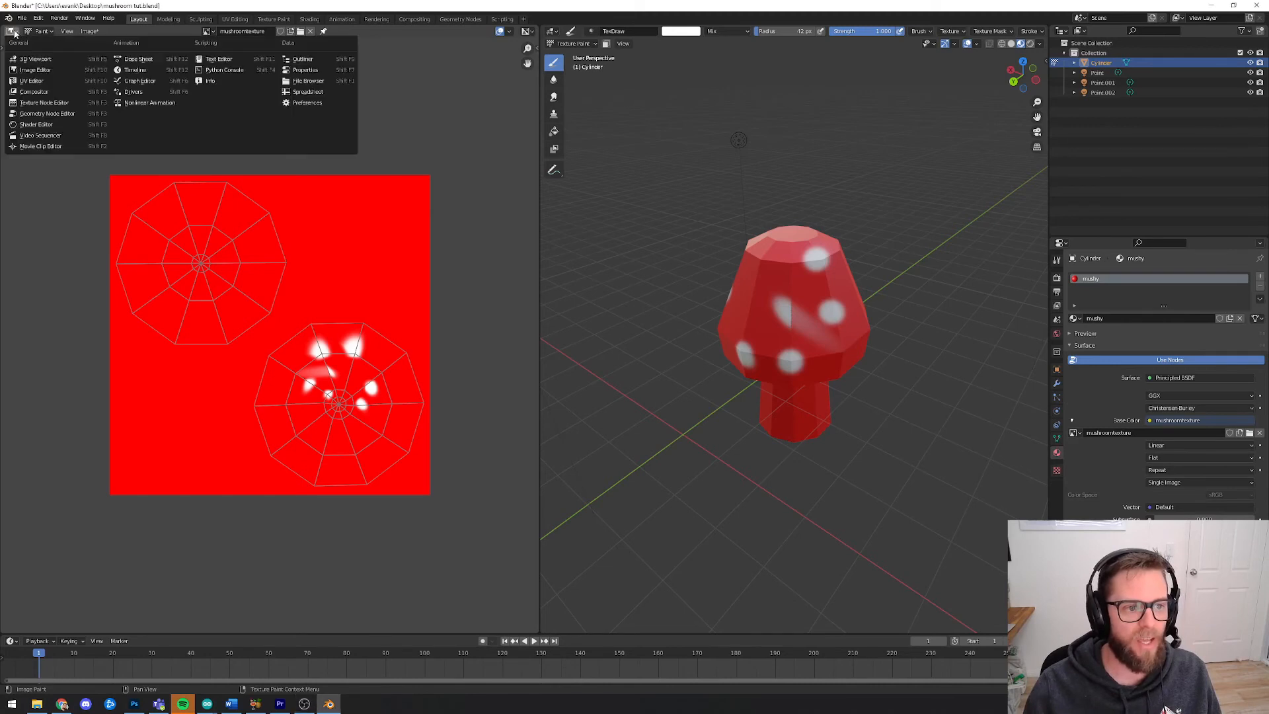
click(40, 73)
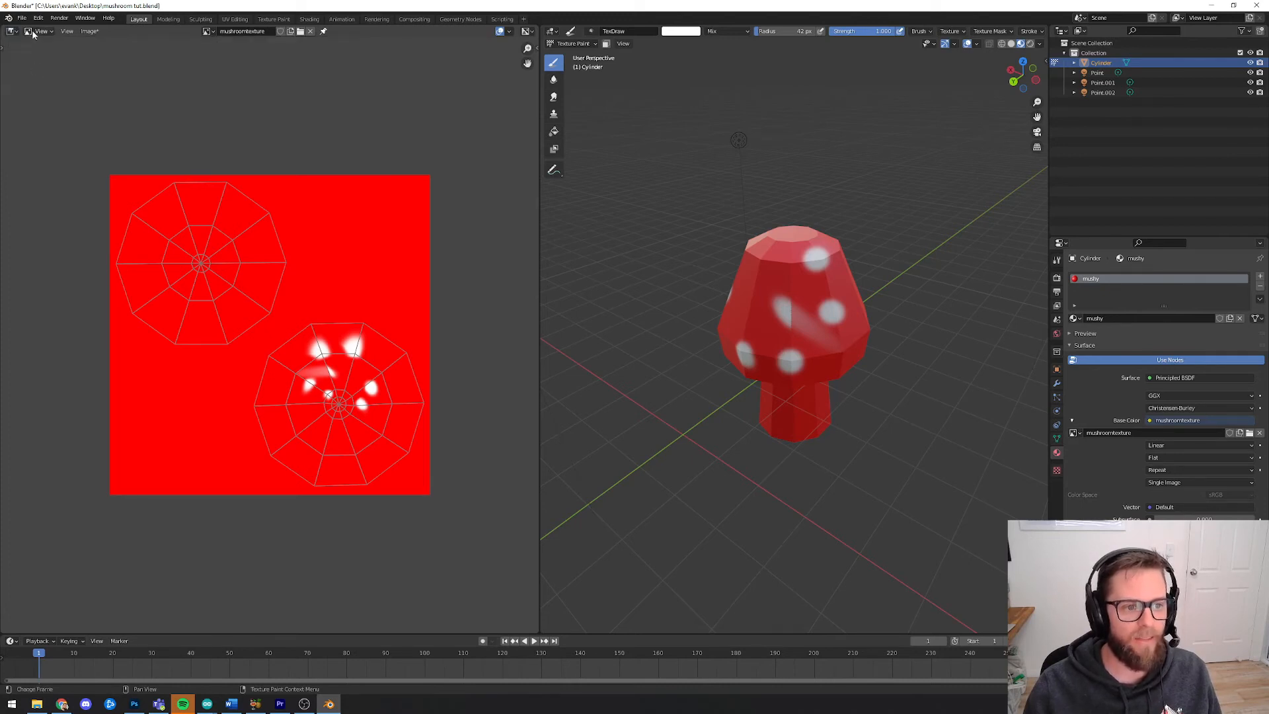
click(32, 30)
click(39, 43)
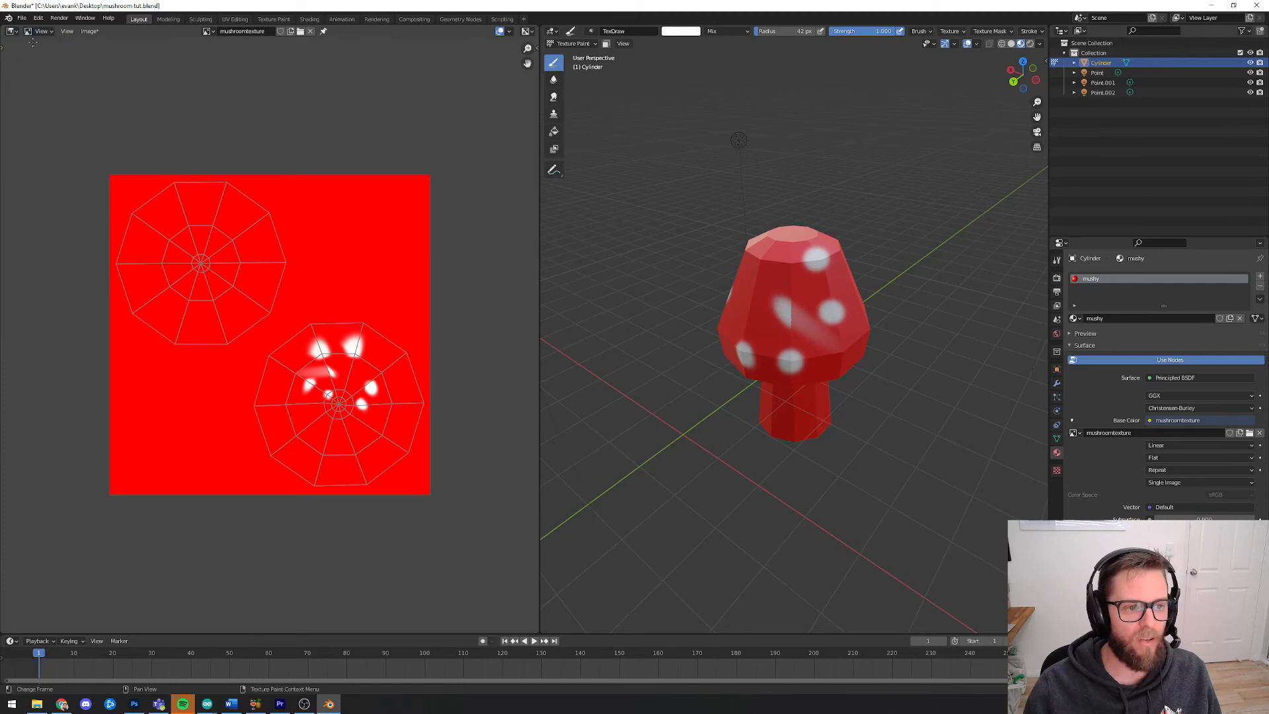
click(38, 31)
click(44, 54)
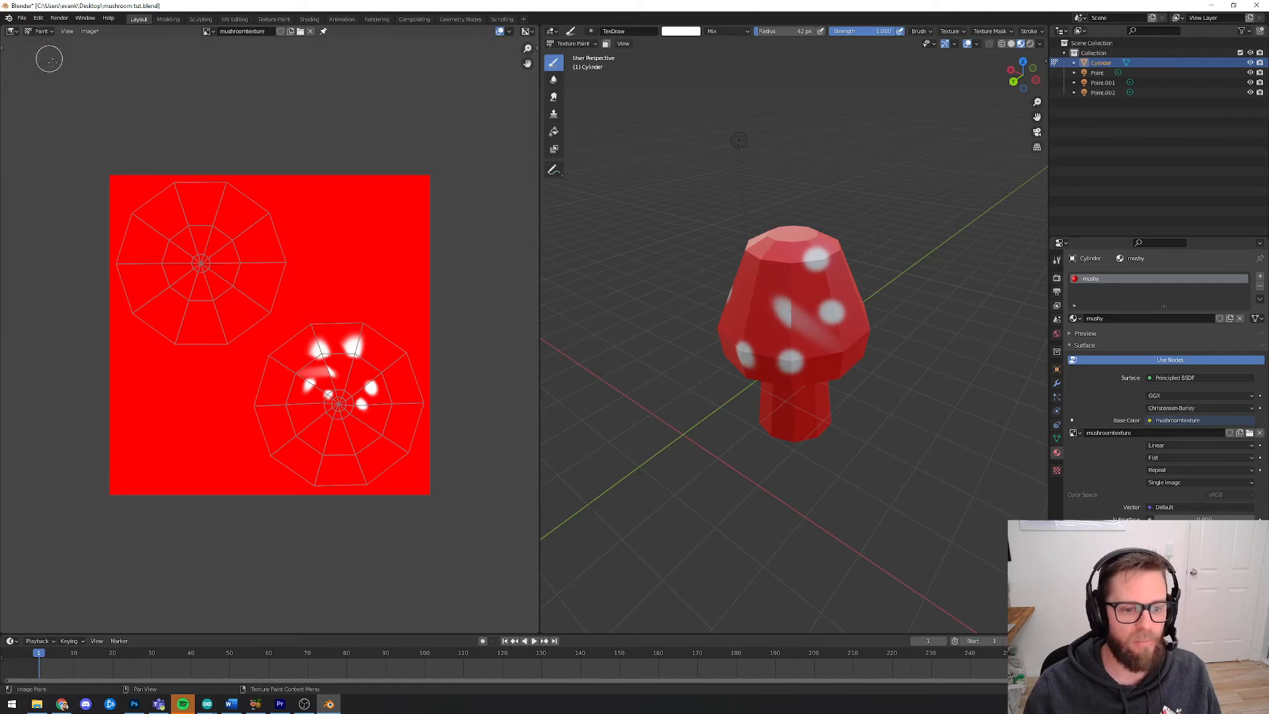
Paint white spots directly onto the cap's UV layout in the image editor
click(239, 211)
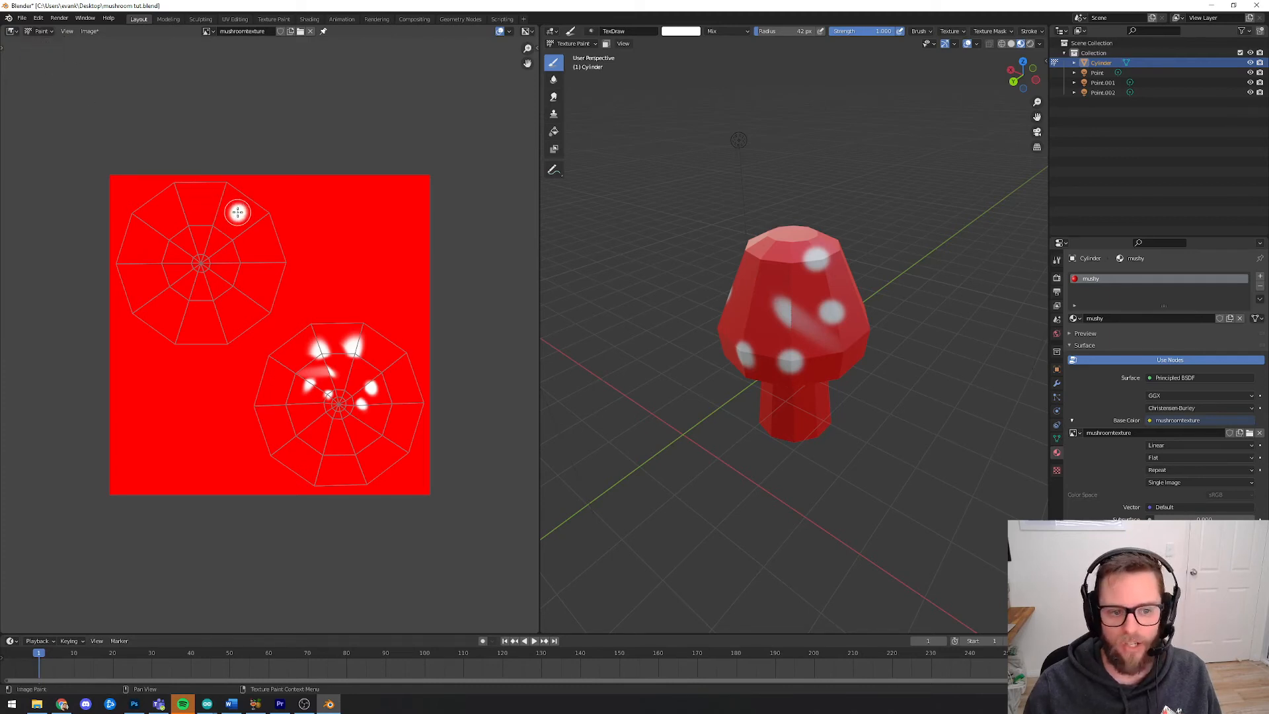
click(260, 284)
mouse_move(688, 371)
middle_down()
mouse_move(908, 335)
mouse_move(708, 249)
middle_up()
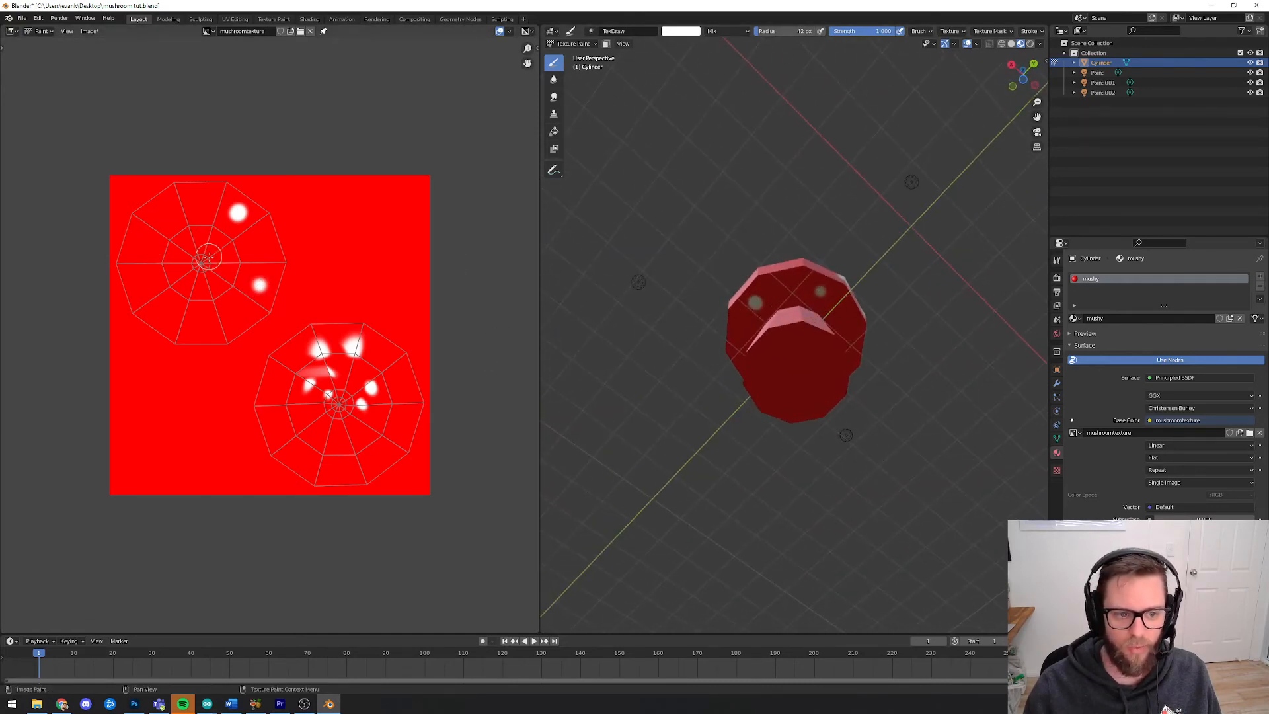
drag(200, 261, 208, 265)
middle_drag(689, 314, 695, 401)
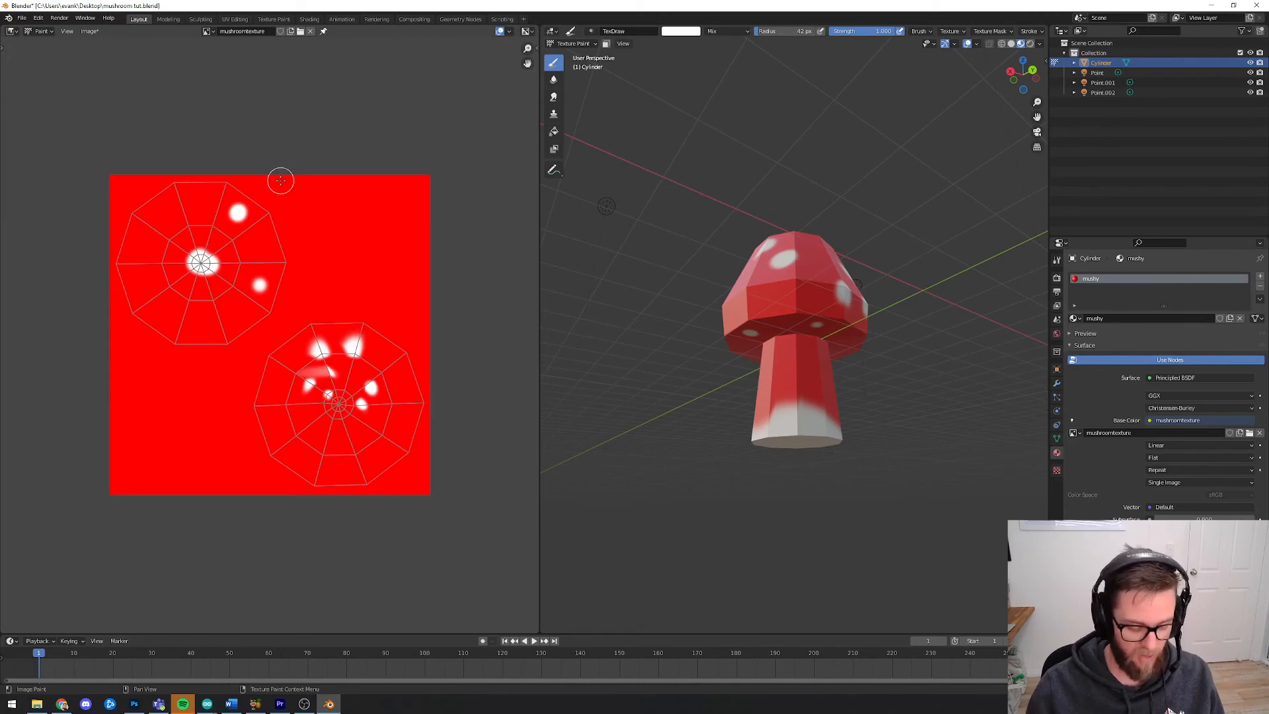
Paint another white spot near the image's upper right corner
key(n)
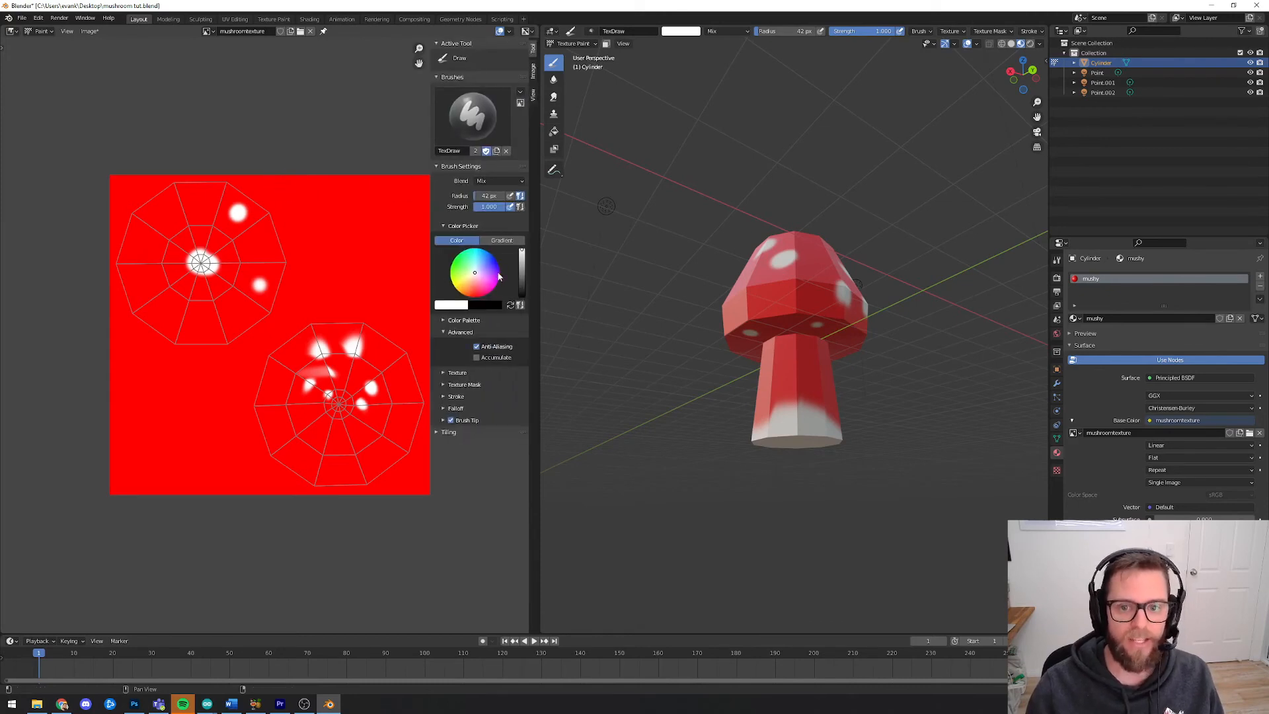
key(n)
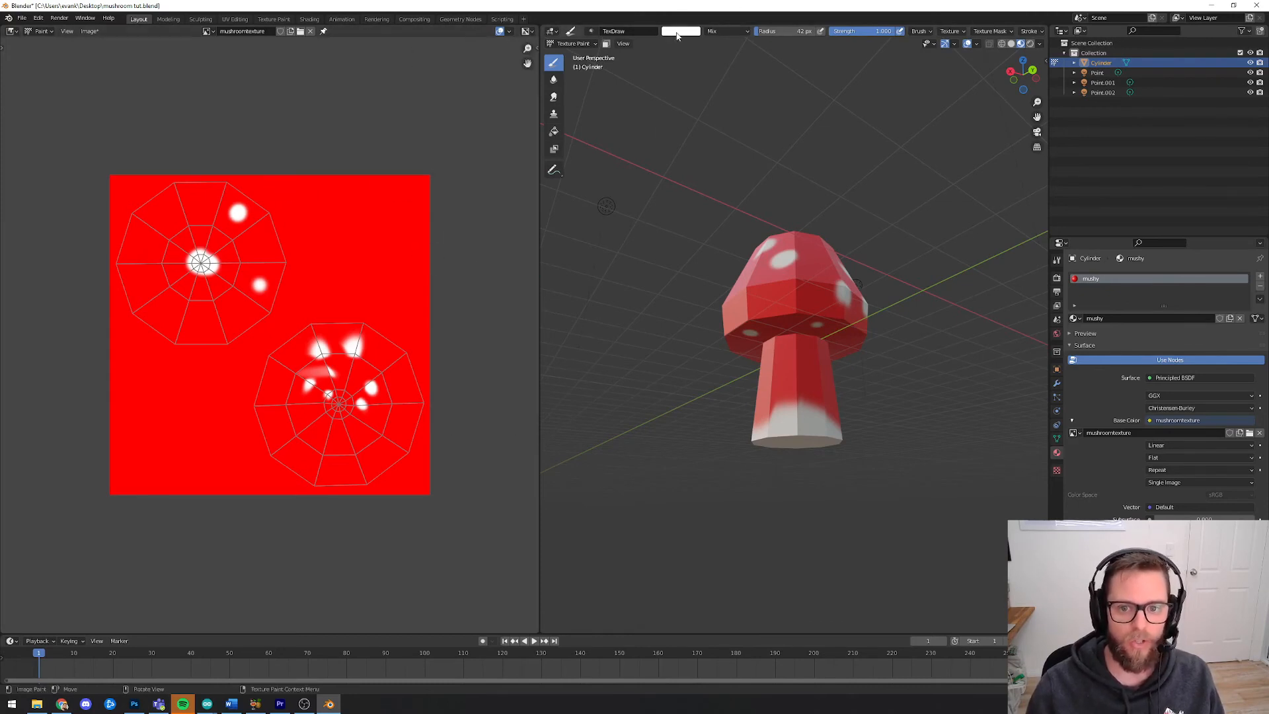
click(678, 31)
click(676, 31)
click(680, 34)
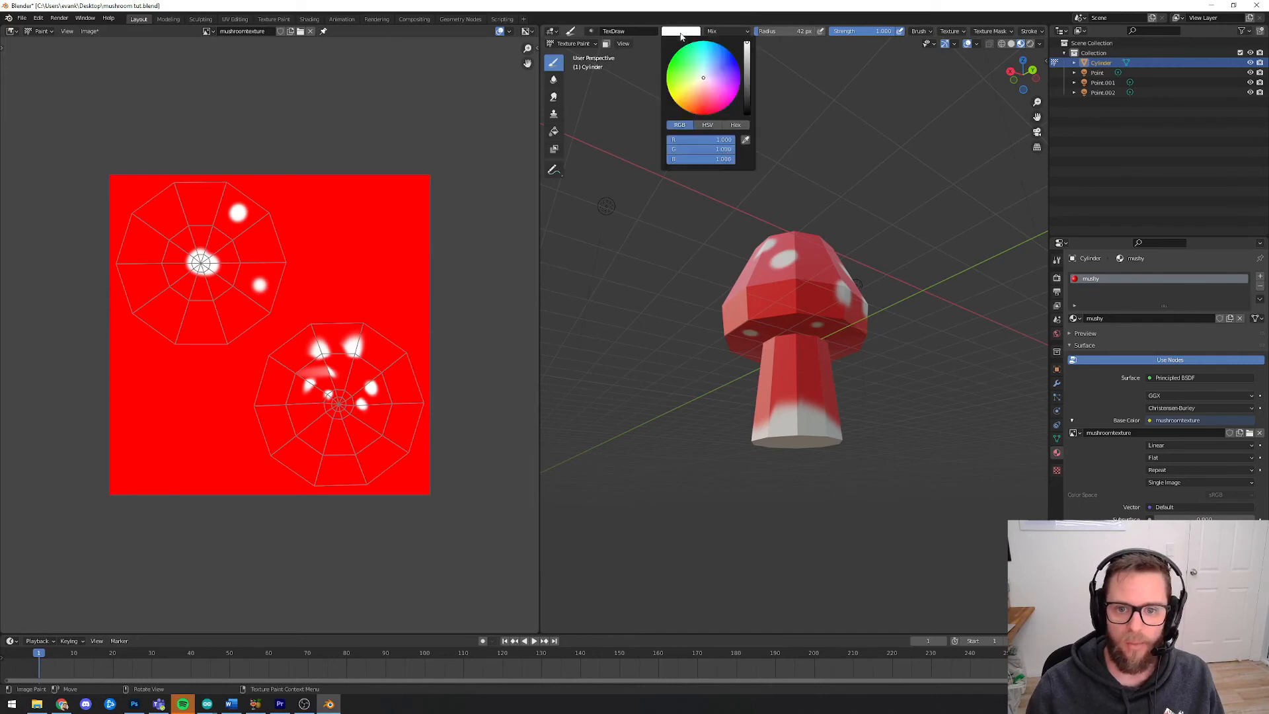
click(370, 206)
Set the brush colour to a dark orange-brown and paint the stem's UV island brown
key(n)
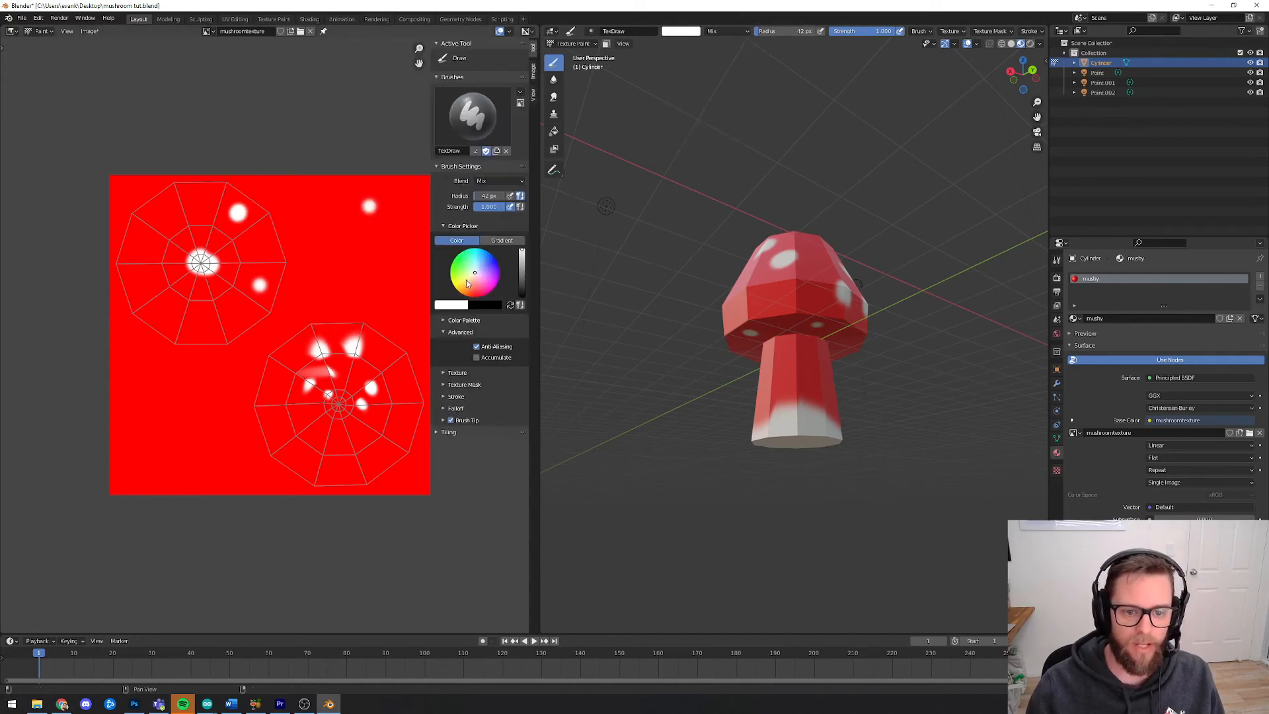
click(464, 289)
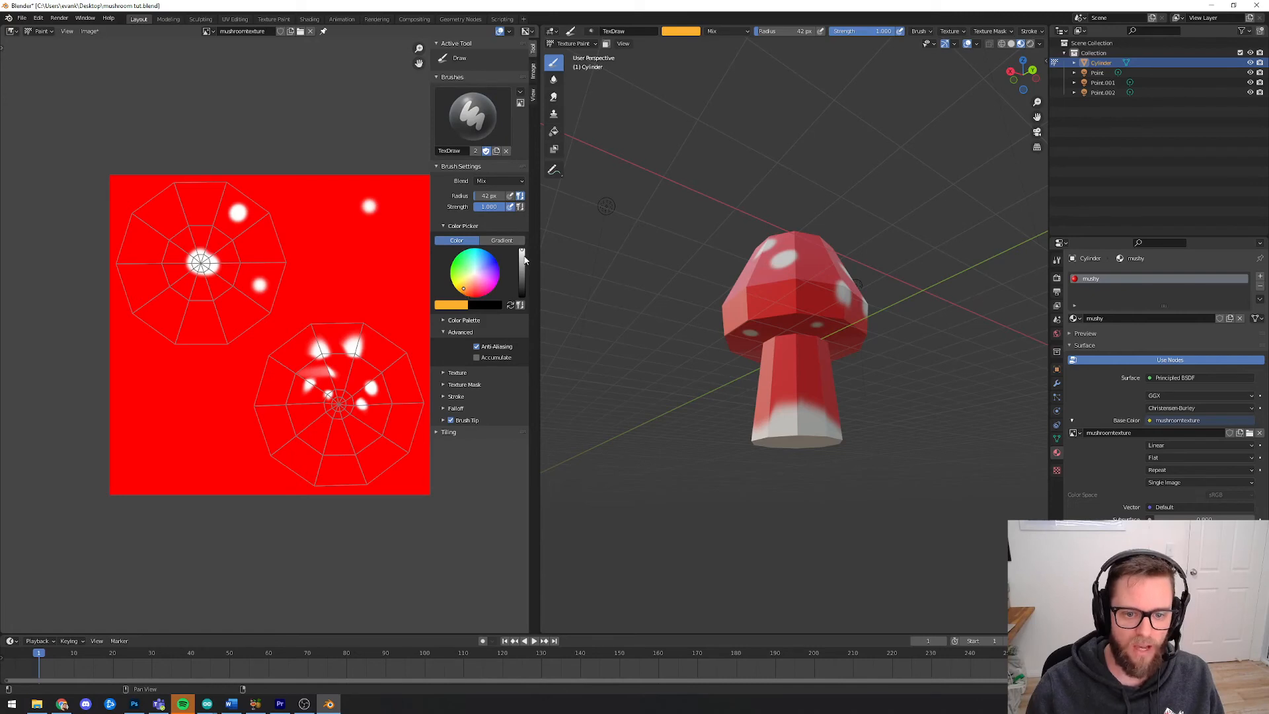
mouse_move(524, 260)
mouse_down()
mouse_move(522, 278)
mouse_move(522, 267)
mouse_up()
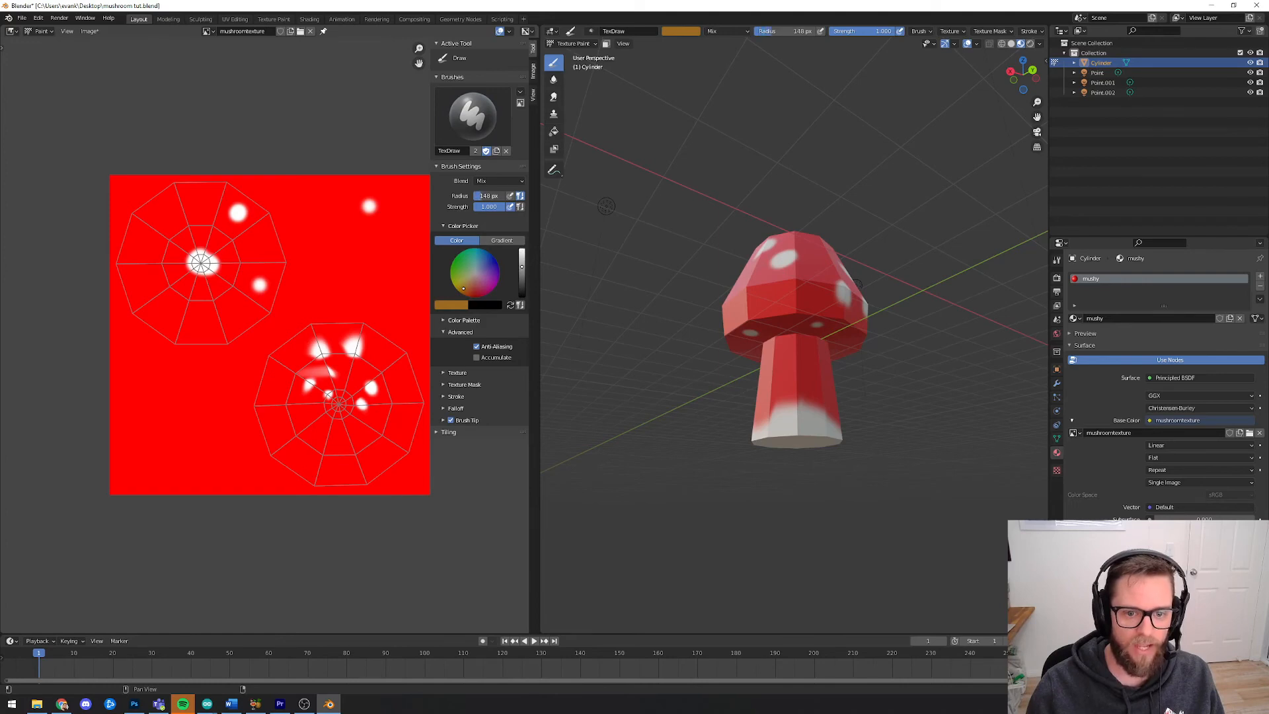
mouse_move(198, 256)
mouse_down()
mouse_move(192, 240)
mouse_move(113, 284)
mouse_move(220, 280)
mouse_move(204, 275)
mouse_move(185, 325)
mouse_move(238, 207)
mouse_move(183, 207)
mouse_up()
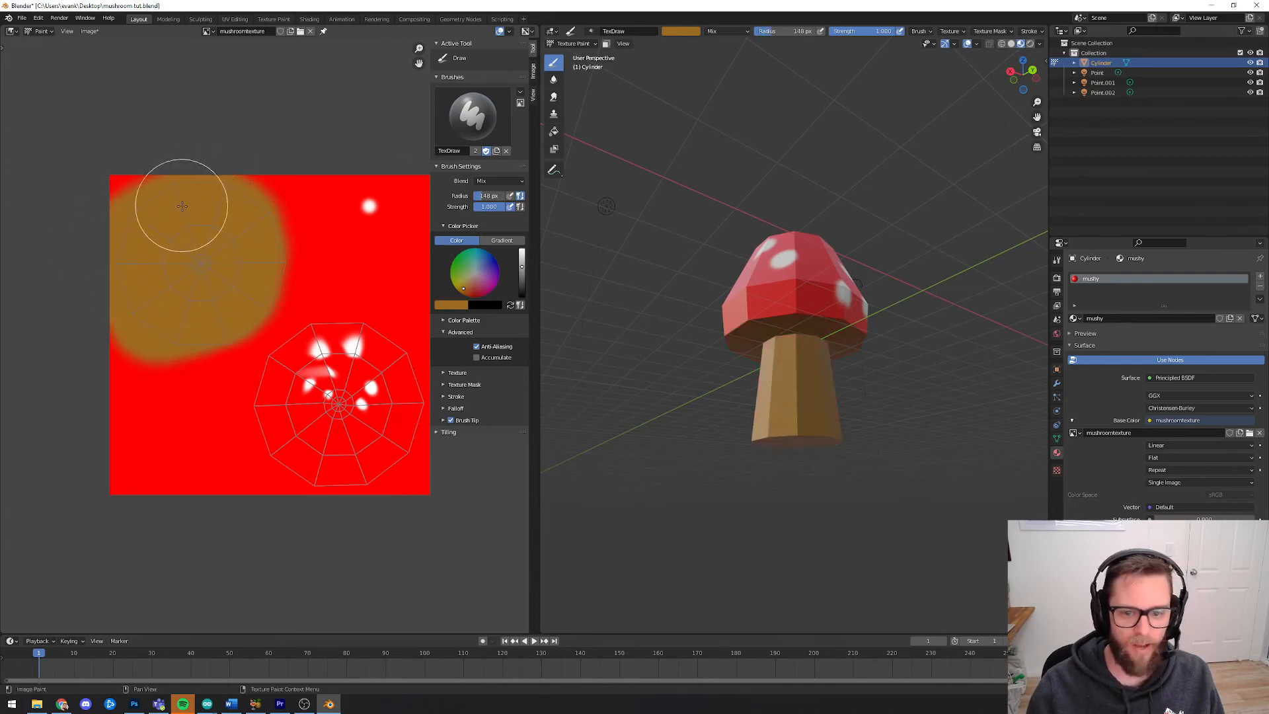
Set the brush radius to 57 px and change the brush colour to red
middle_drag(907, 376, 826, 395)
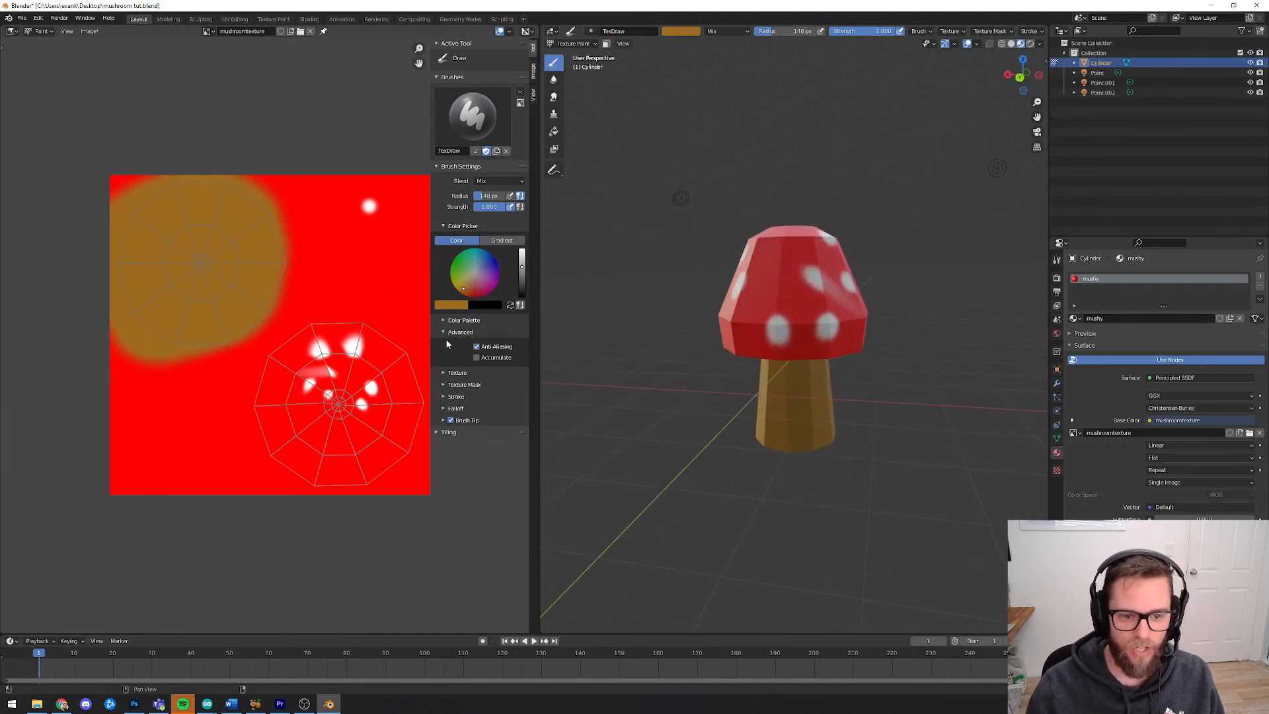
key(f)
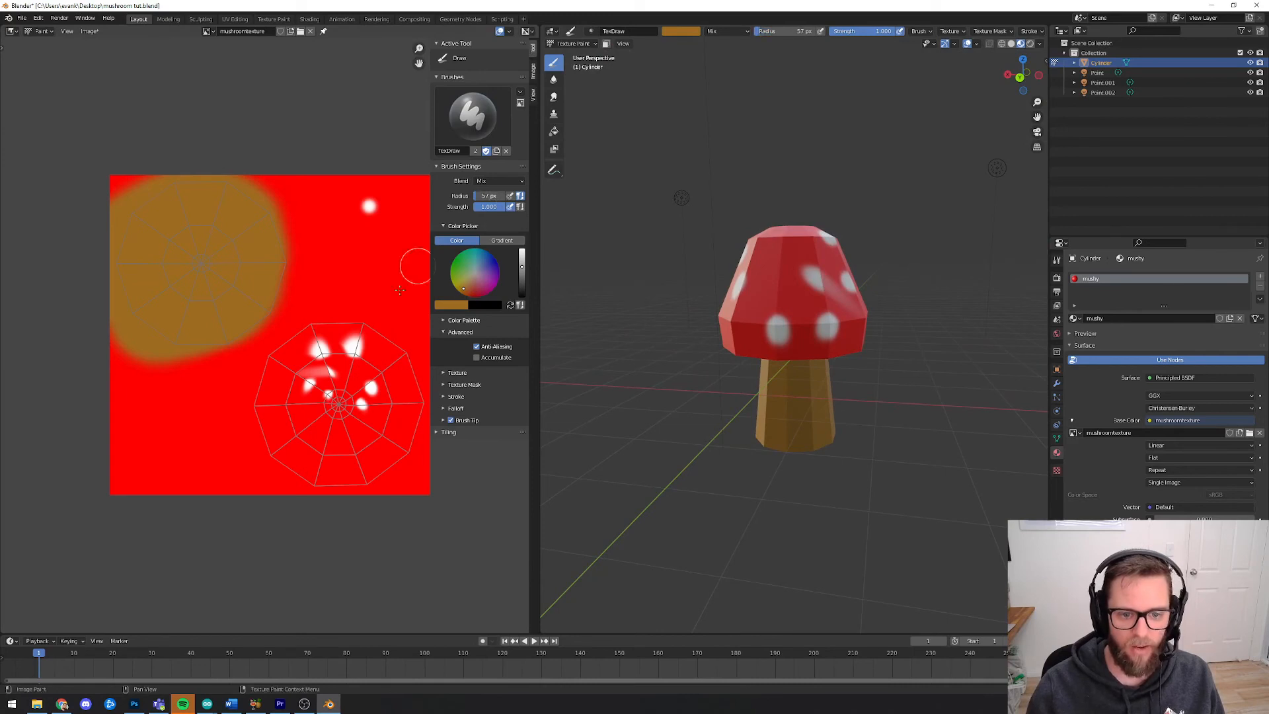
click(469, 299)
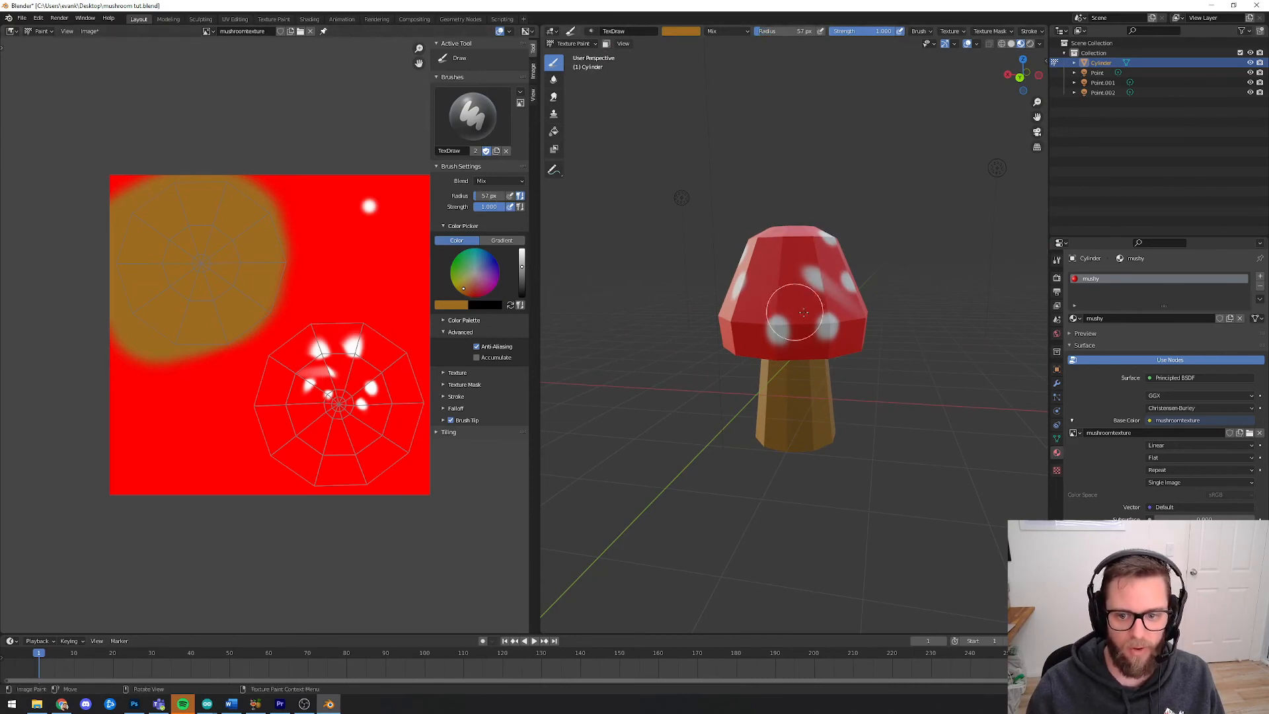
middle_drag(924, 321, 908, 314)
click(471, 293)
drag(472, 293, 522, 250)
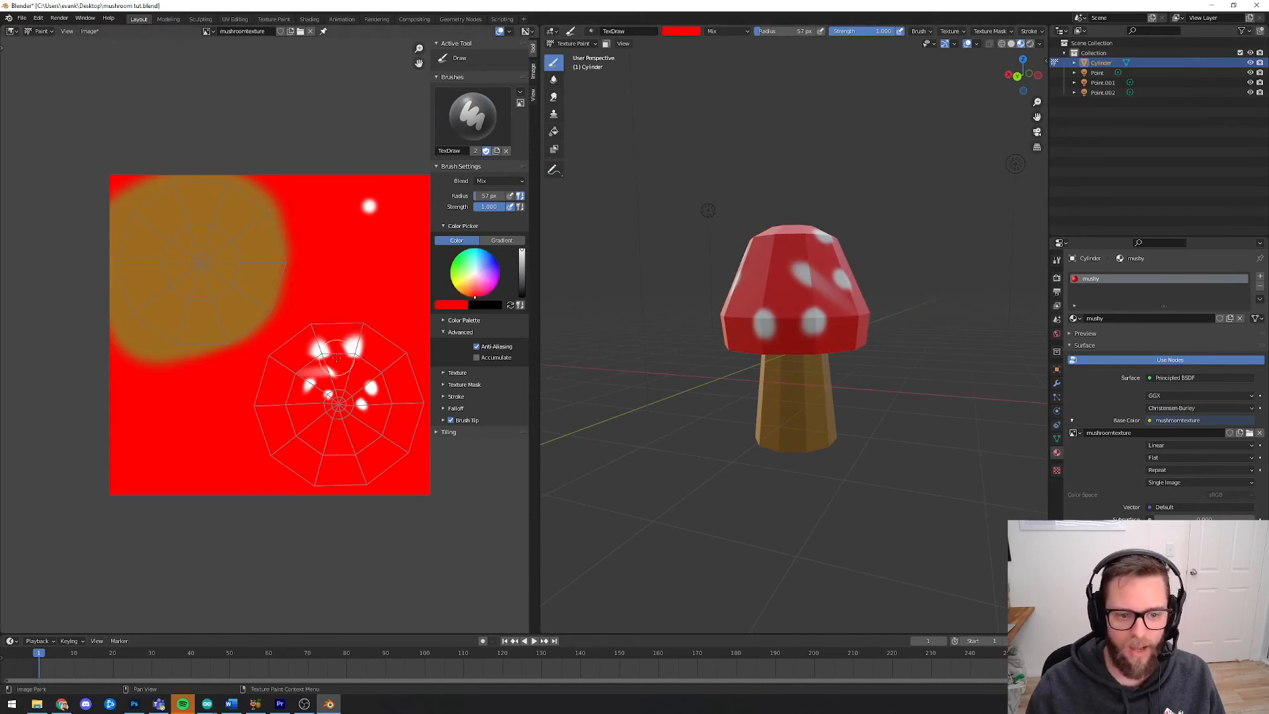
Enlarge the brush radius and paint red over the white spots in the cap's UV layout
drag(489, 196, 492, 195)
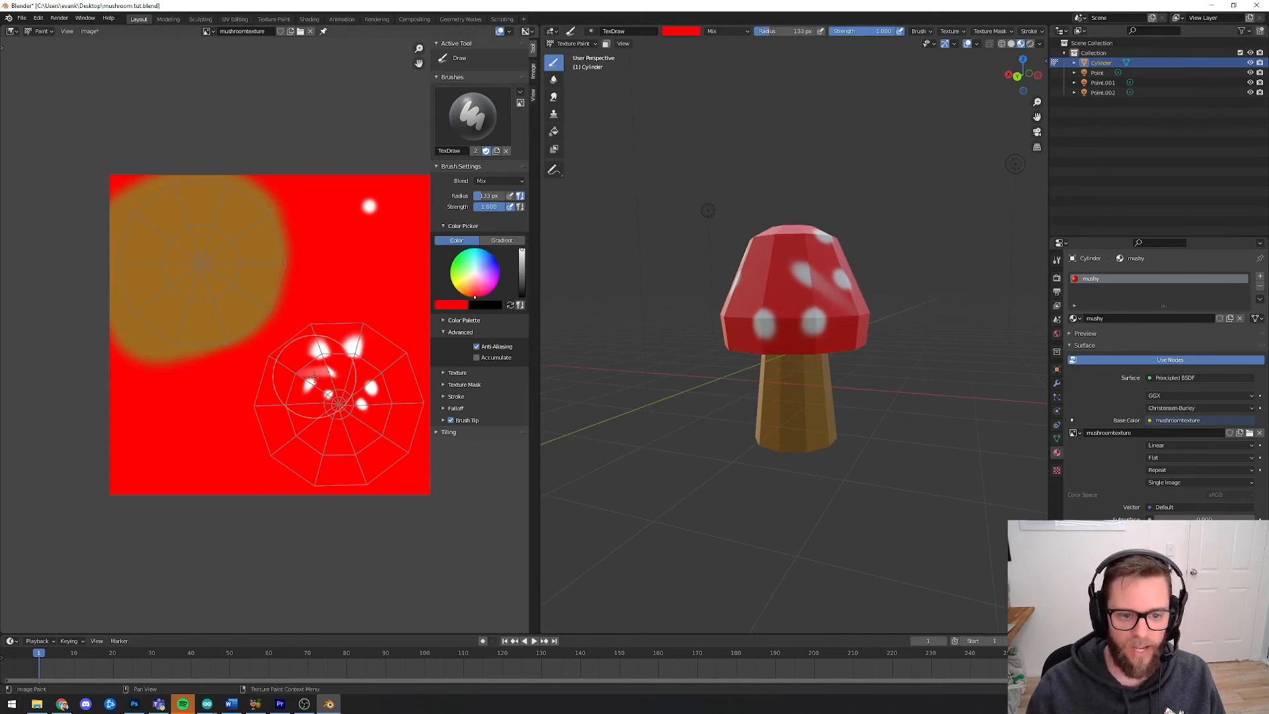
mouse_move(314, 376)
mouse_down()
mouse_move(384, 443)
mouse_move(422, 437)
mouse_up()
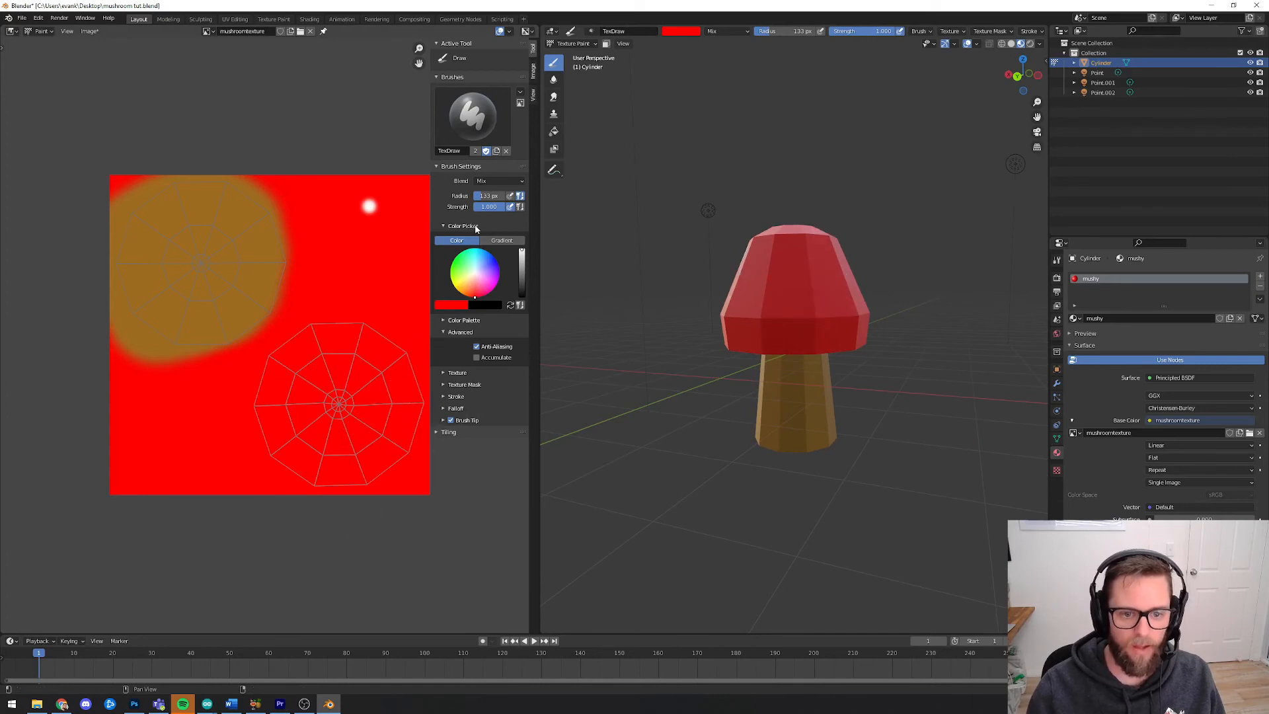
Switch the brush colour to white and paint a spot on the cap's side directly in the 3D viewport
click(475, 274)
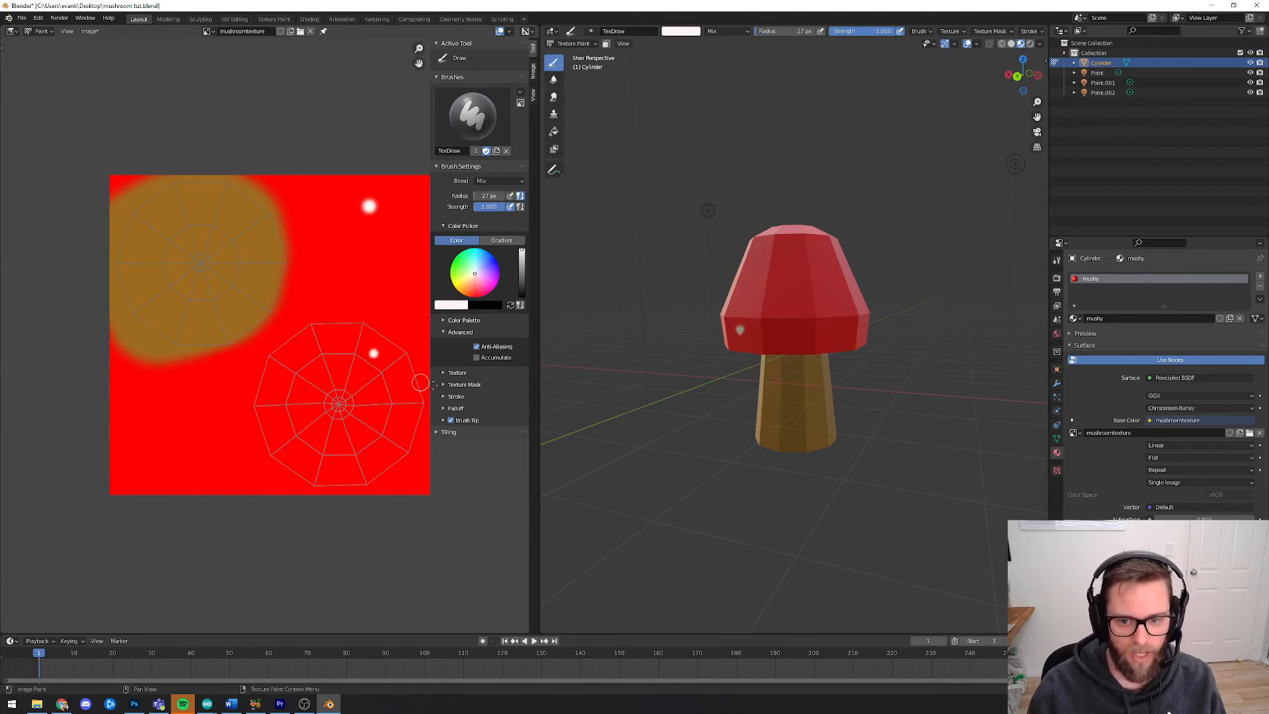
middle_drag(648, 298, 677, 292)
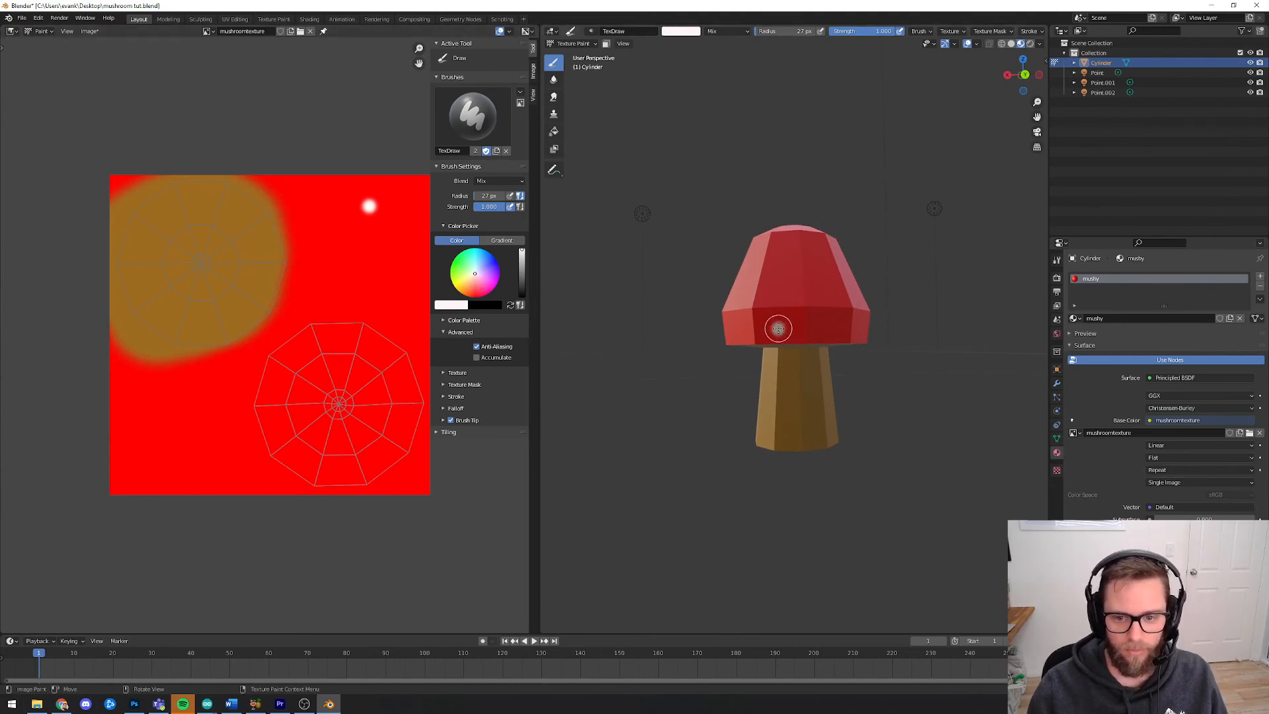
click(778, 329)
Paint two more white spots on the cap in the viewport, with brush radius 65 px and then 50 px
middle_drag(887, 391, 761, 367)
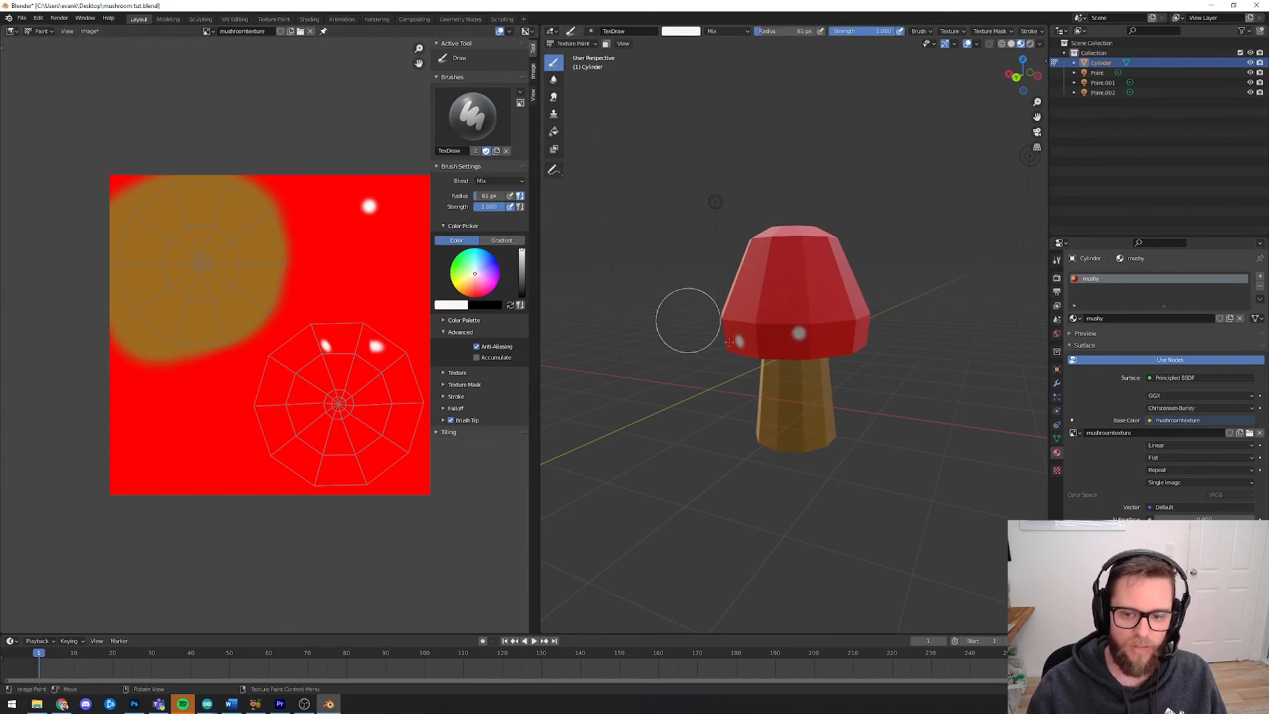
middle_drag(887, 335, 840, 312)
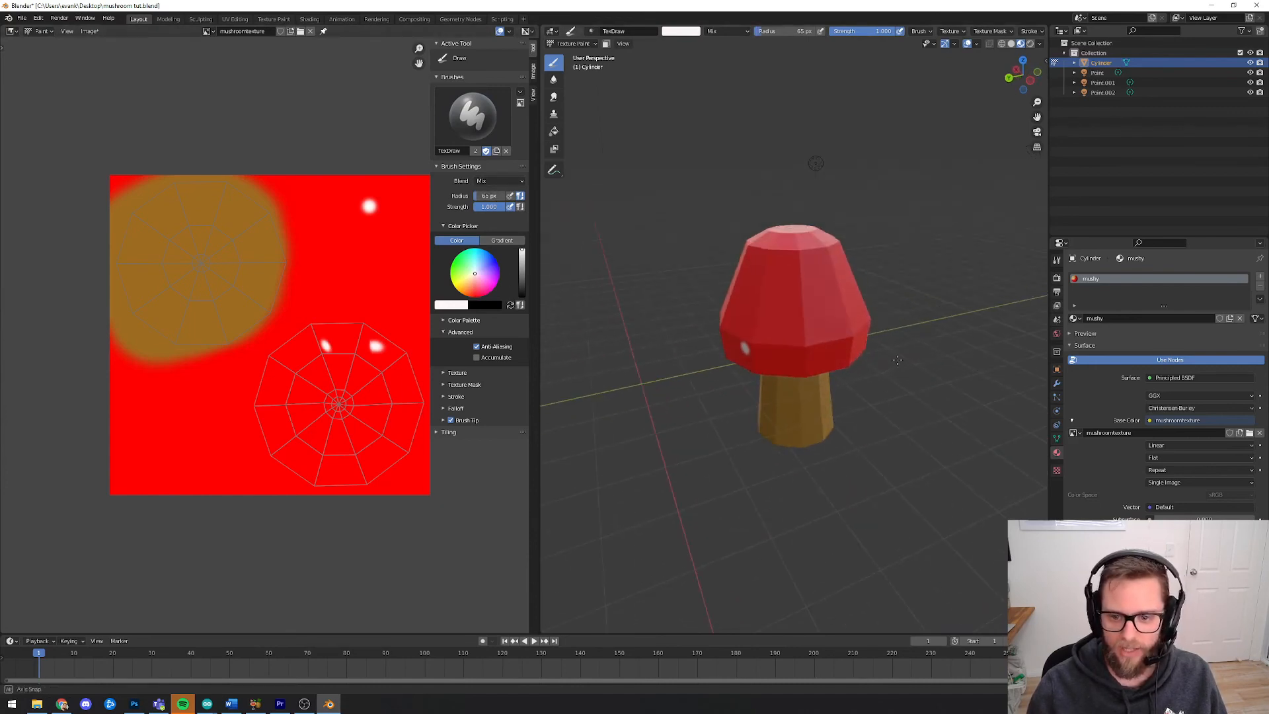
click(802, 311)
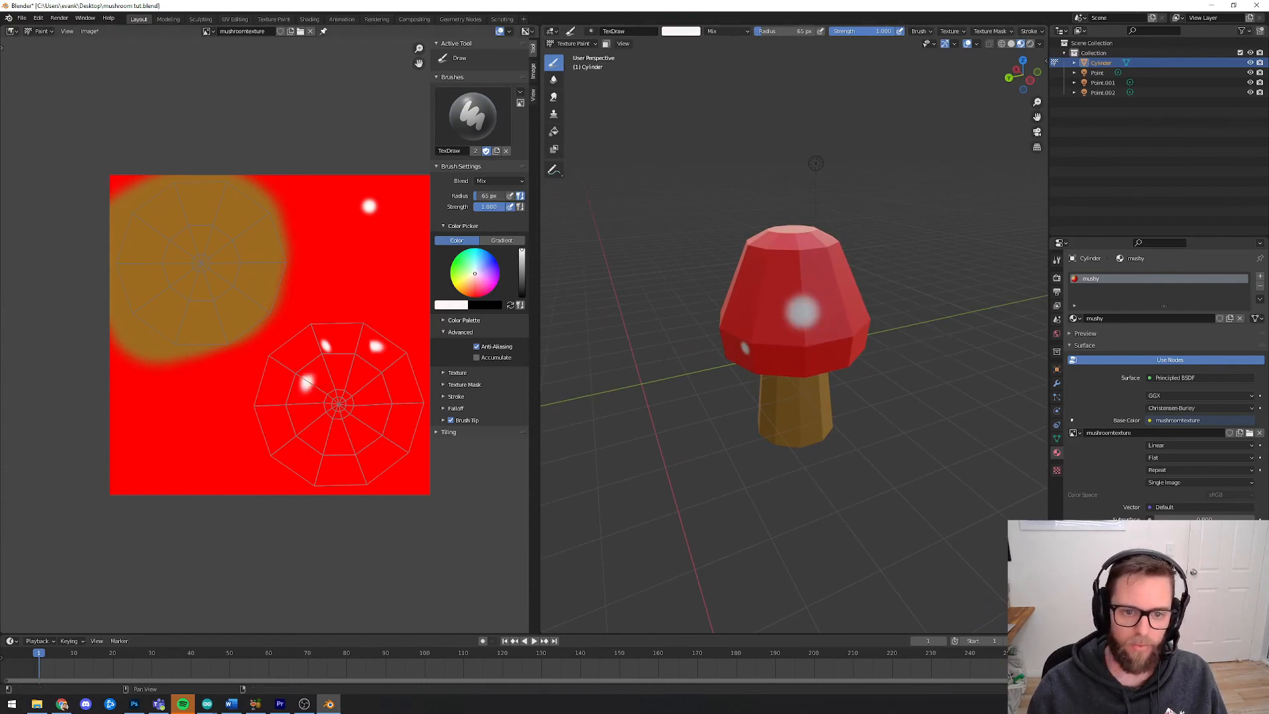
middle_drag(661, 318, 793, 269)
click(802, 273)
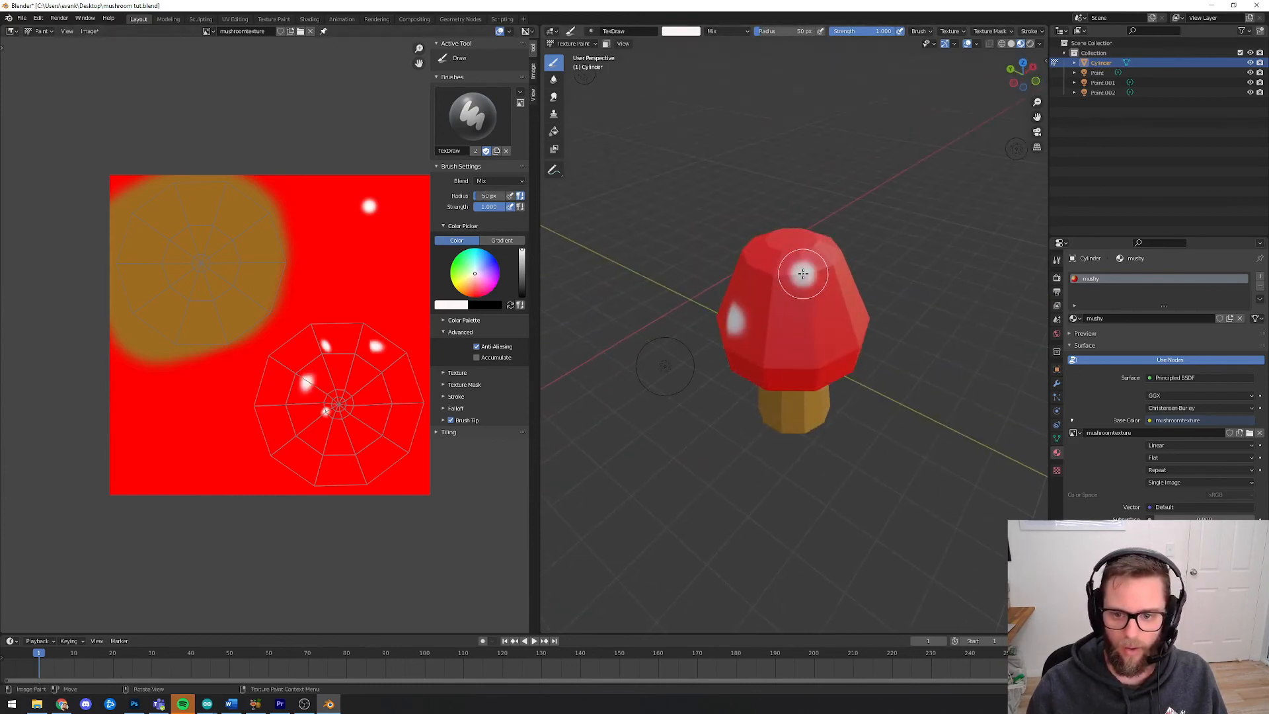
Switch the mushroom from Texture Paint back to Object Mode
mouse_move(899, 362)
middle_down()
mouse_move(939, 366)
mouse_move(924, 368)
middle_up()
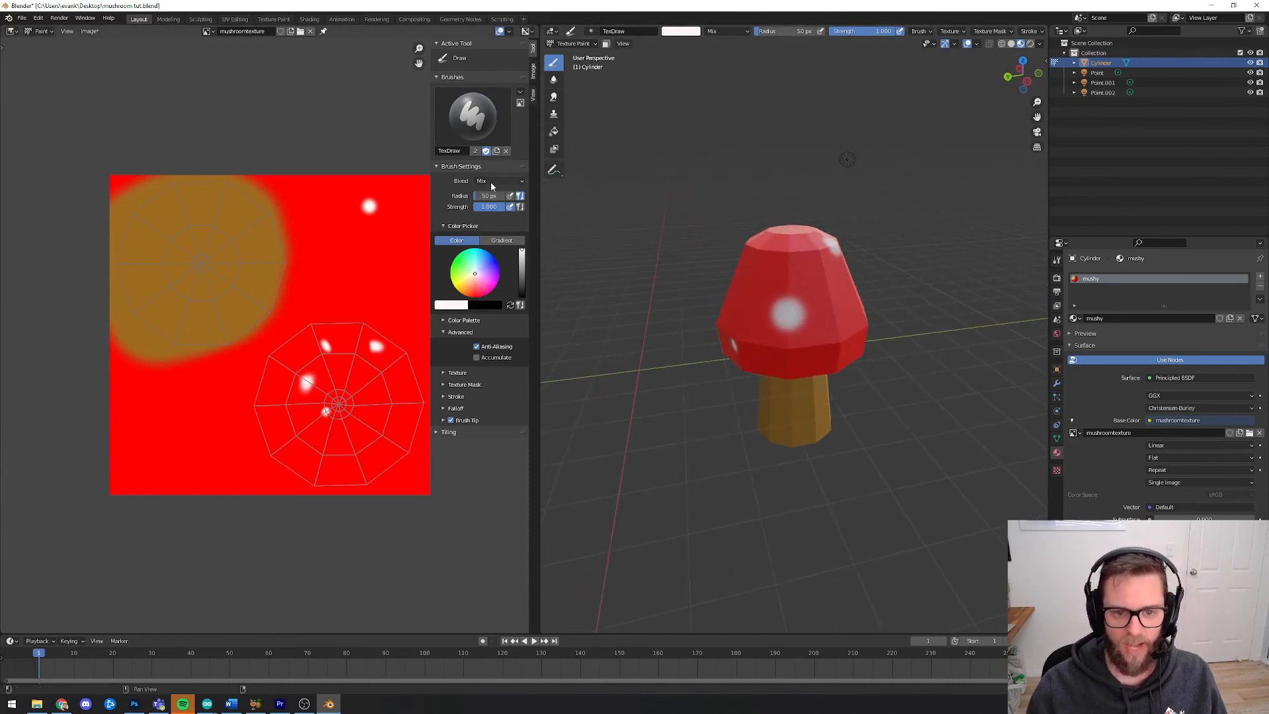
middle_drag(767, 371, 754, 291)
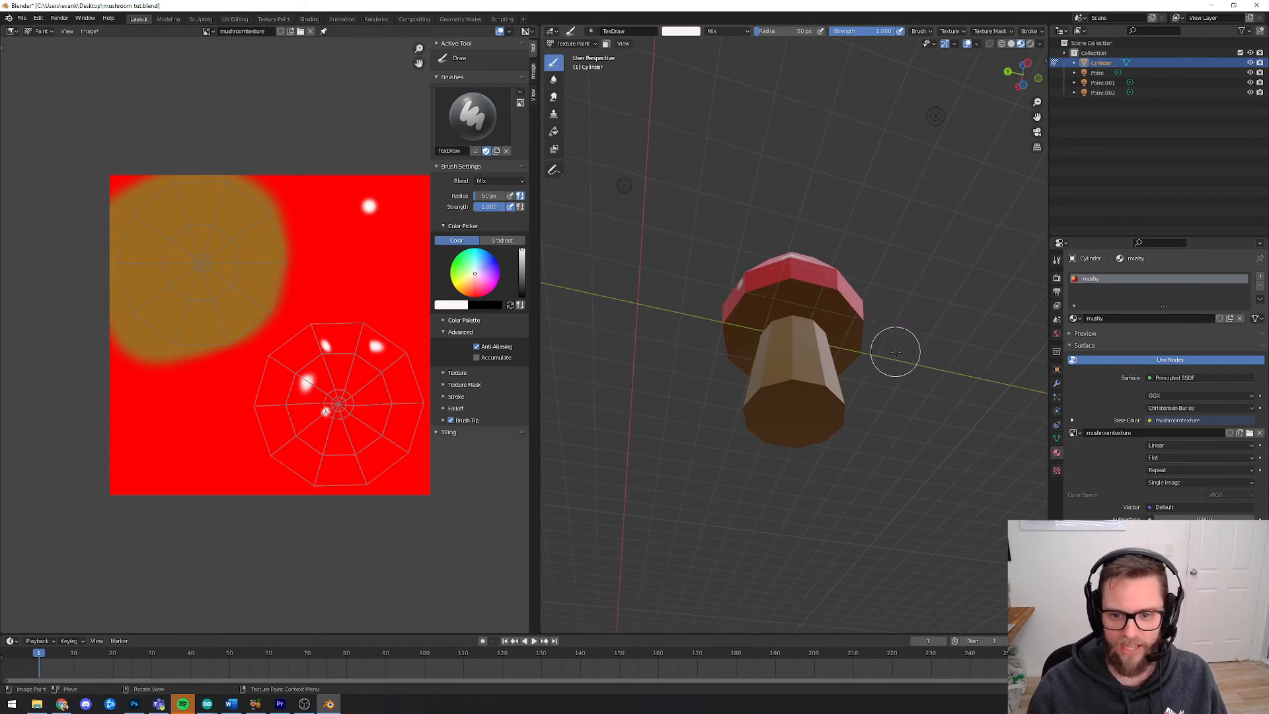
middle_drag(895, 349, 837, 334)
scroll(837, 331, up, 3)
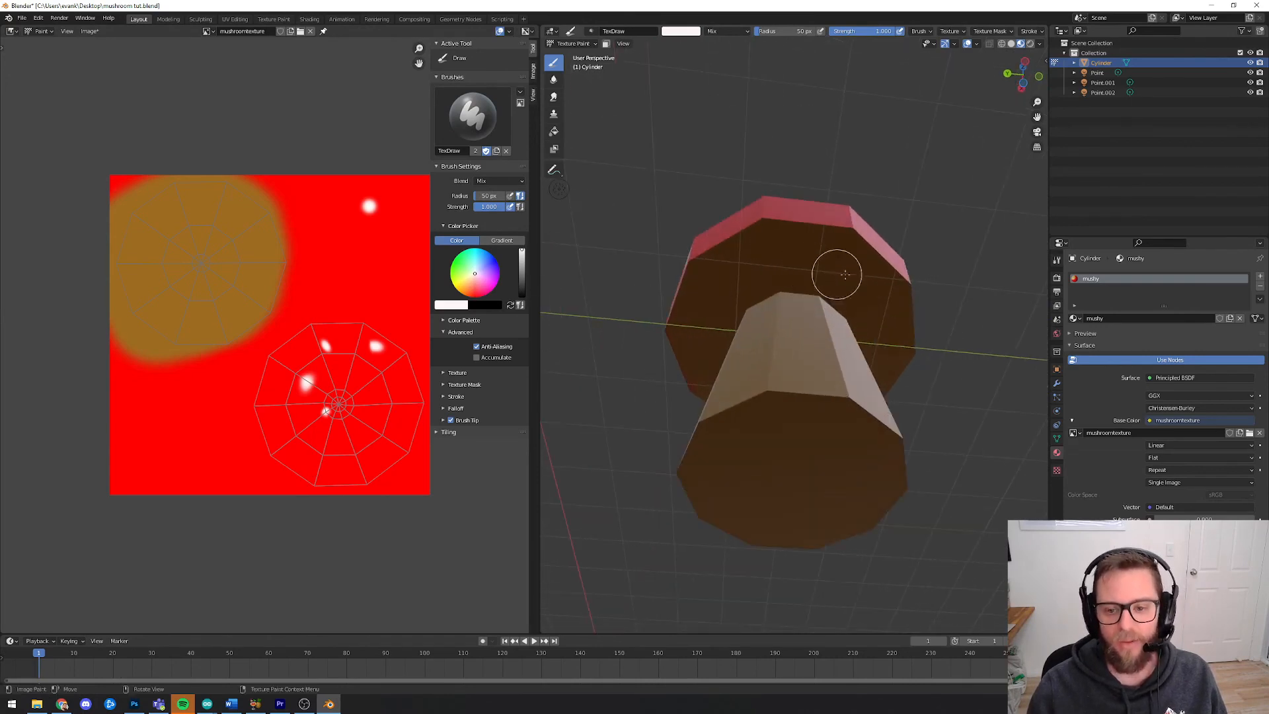
scroll(839, 269, down, 4)
mouse_move(886, 295)
middle_down()
mouse_move(793, 449)
mouse_move(760, 430)
mouse_move(626, 228)
middle_up()
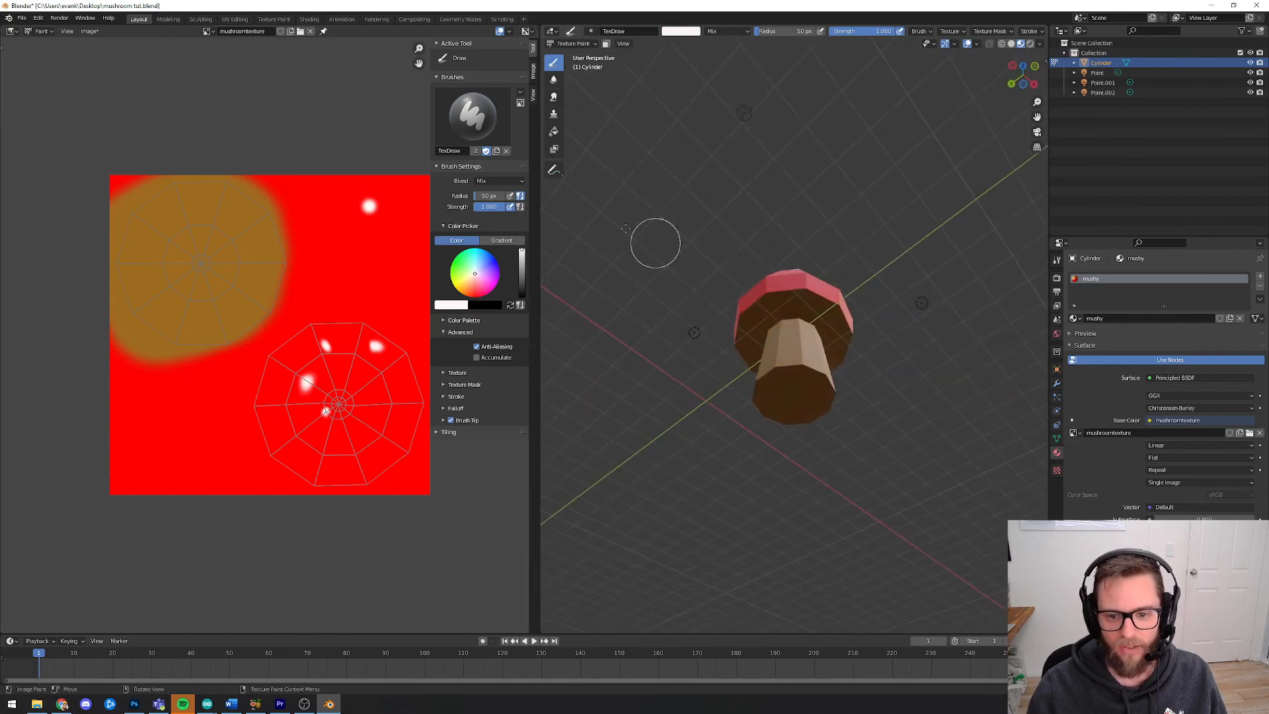
click(569, 44)
click(573, 56)
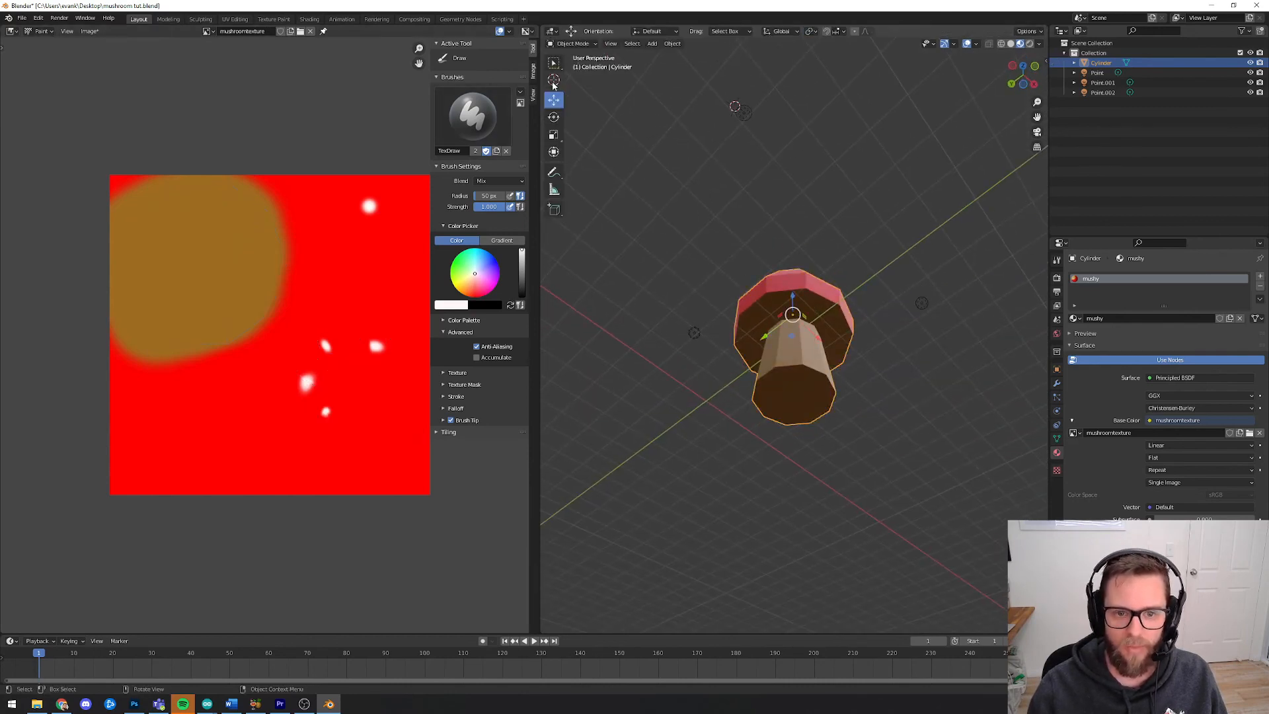
Place the 3D cursor on the ground beside the mushroom's stem
click(554, 82)
middle_drag(910, 476, 846, 544)
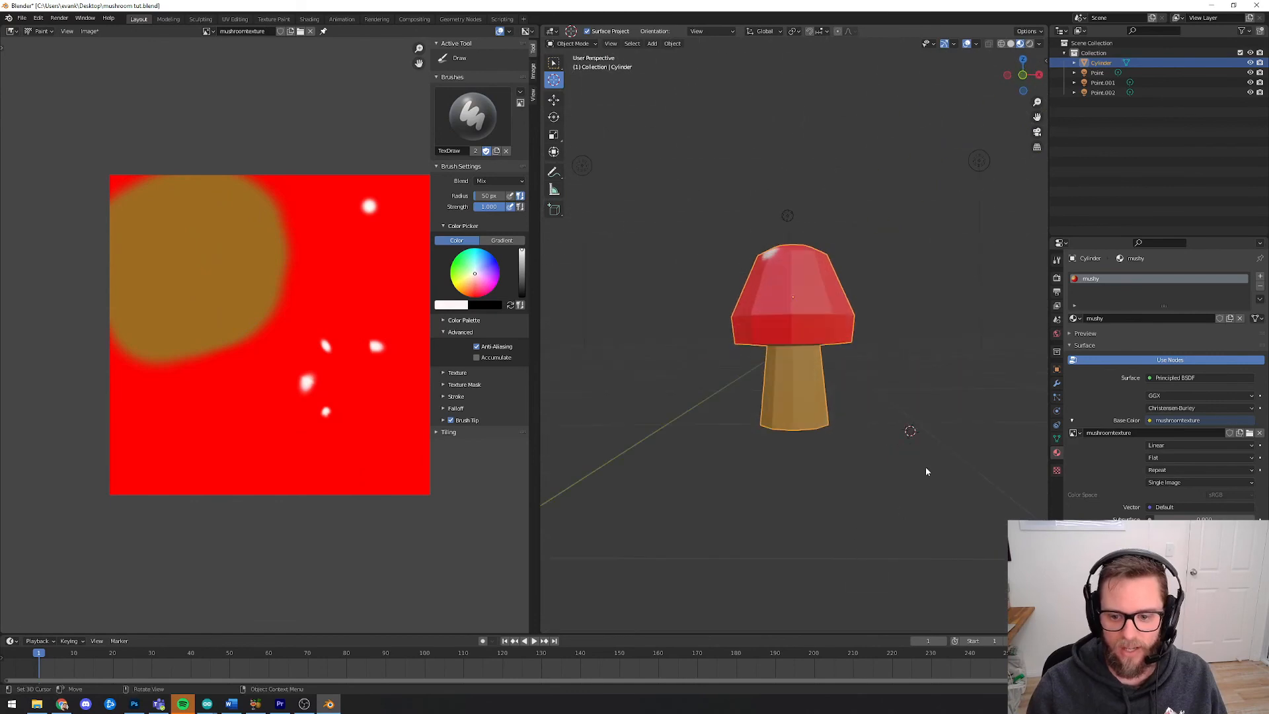
drag(910, 431, 928, 413)
middle_drag(932, 415, 871, 426)
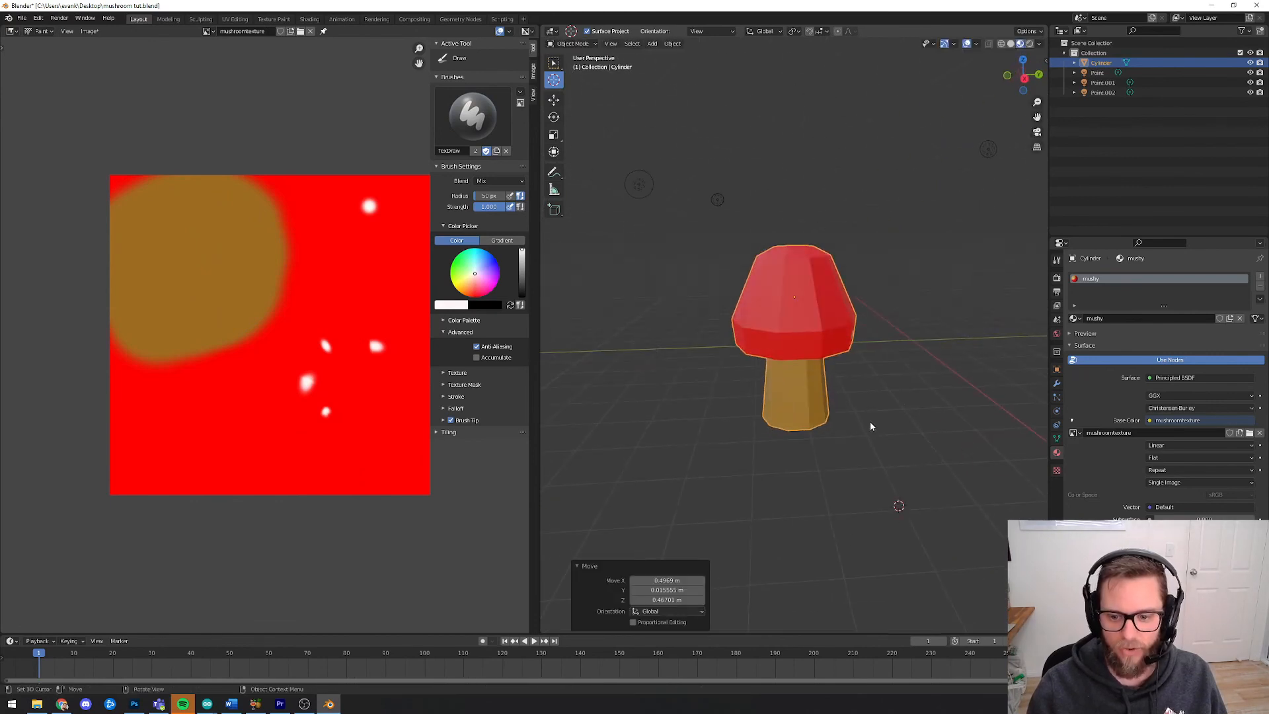
Add a point light at the 3D cursor position
click(652, 43)
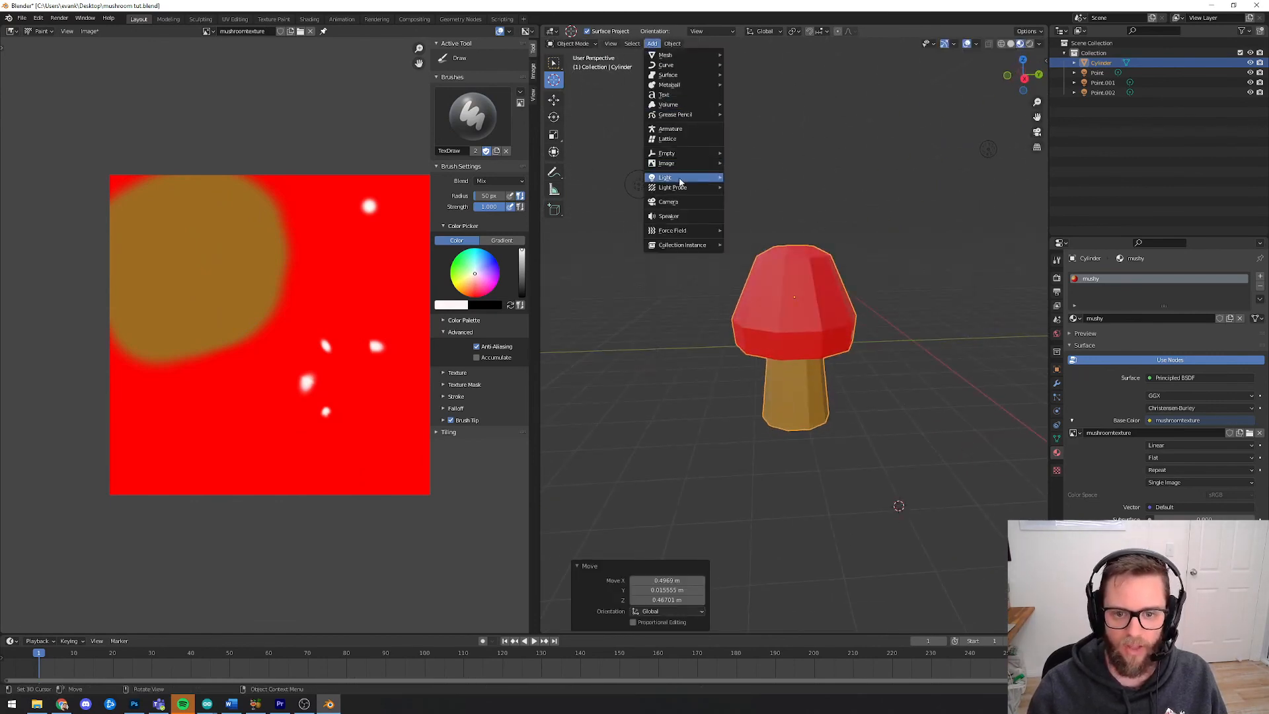
mouse_move(684, 175)
click(779, 178)
middle_drag(861, 297, 918, 365)
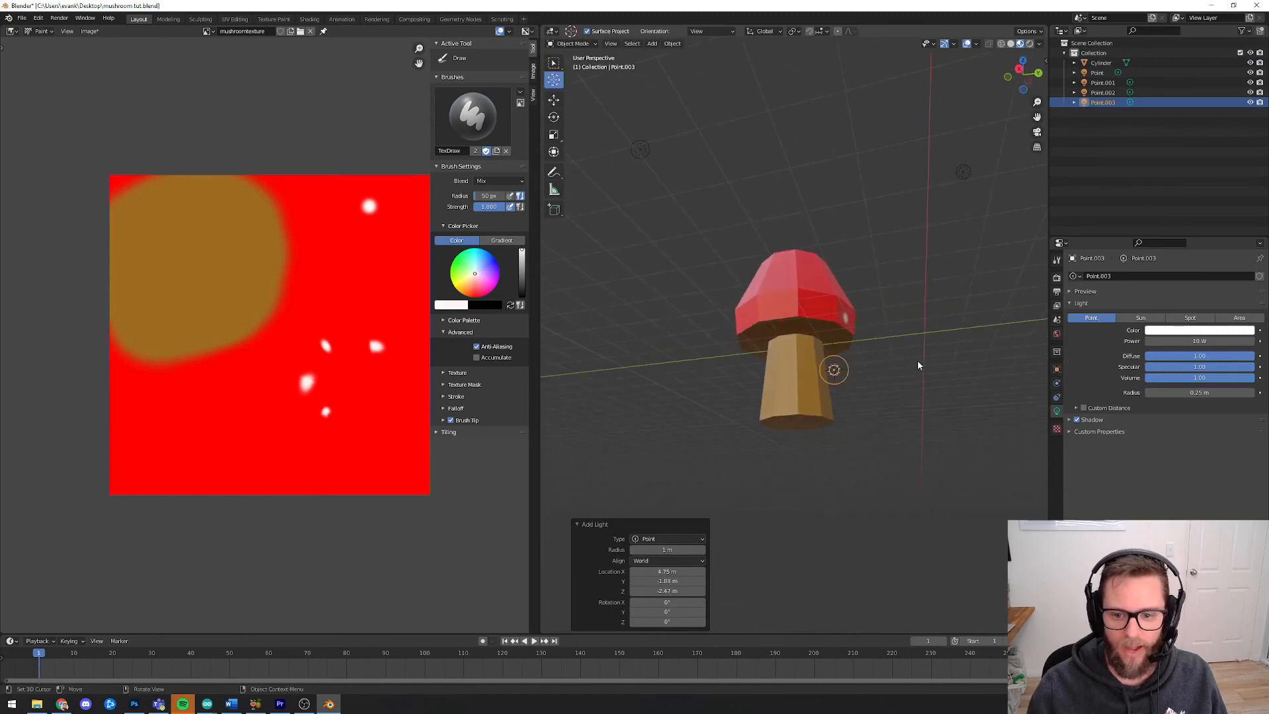
Reselect the mushroom object and switch it back to Texture Paint mode
click(573, 43)
click(574, 44)
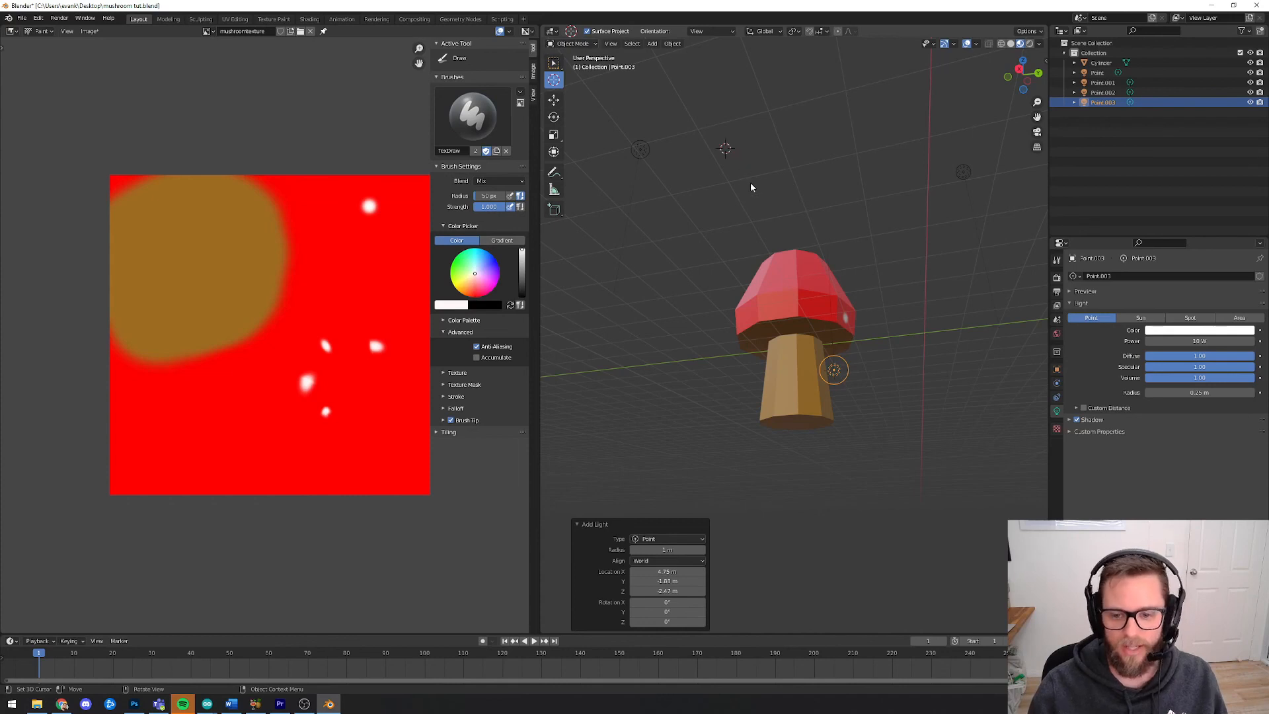
click(750, 208)
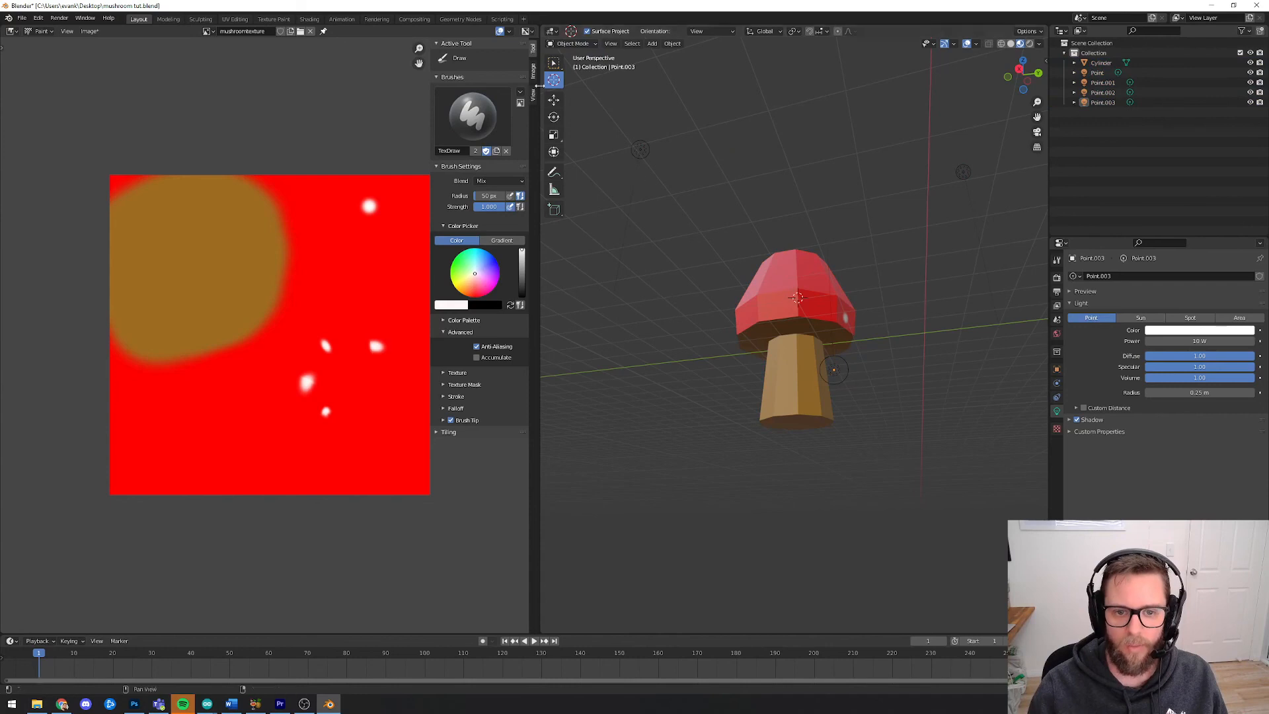
click(558, 67)
click(786, 271)
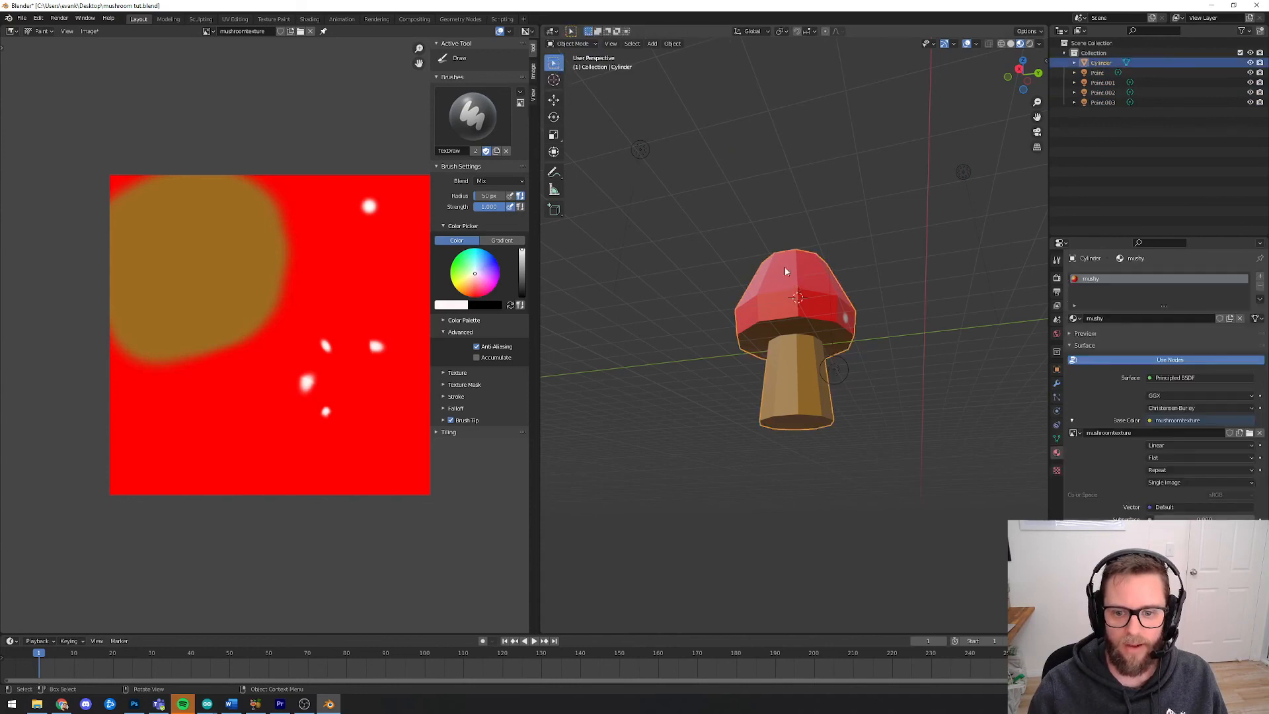
click(572, 45)
click(580, 109)
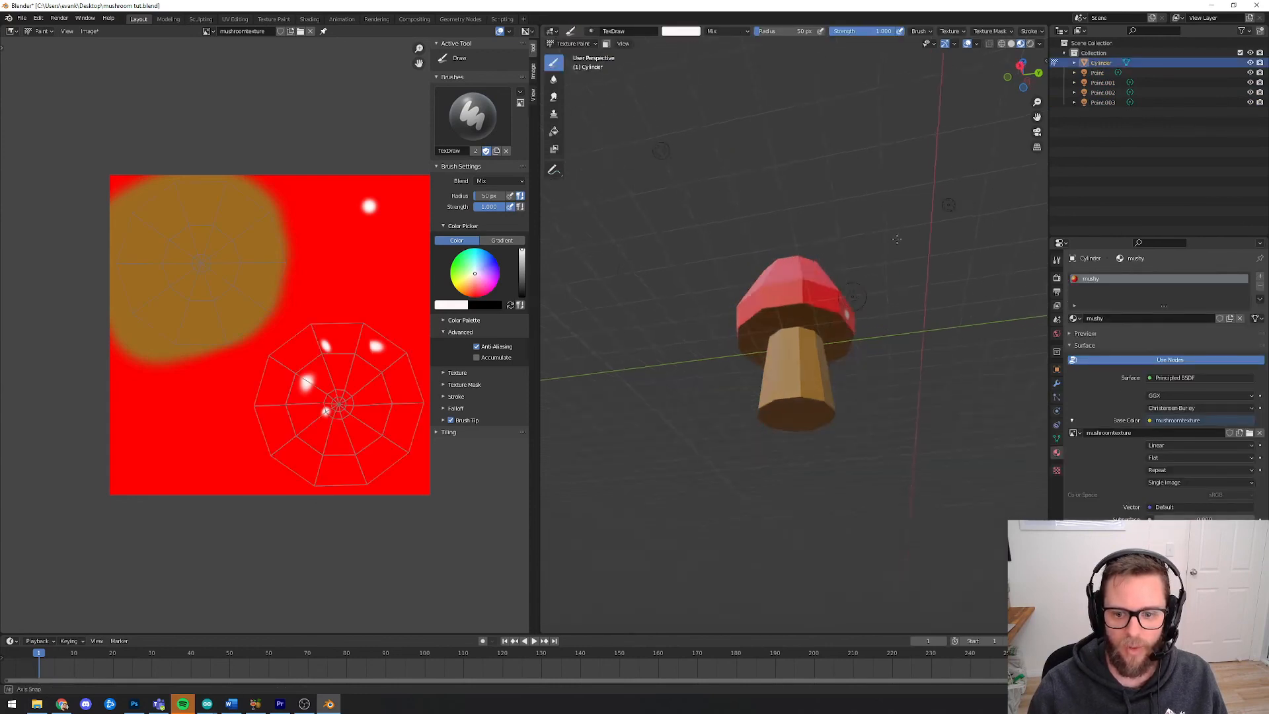
Paint a white spot on the stem and undo it
middle_drag(896, 239, 921, 251)
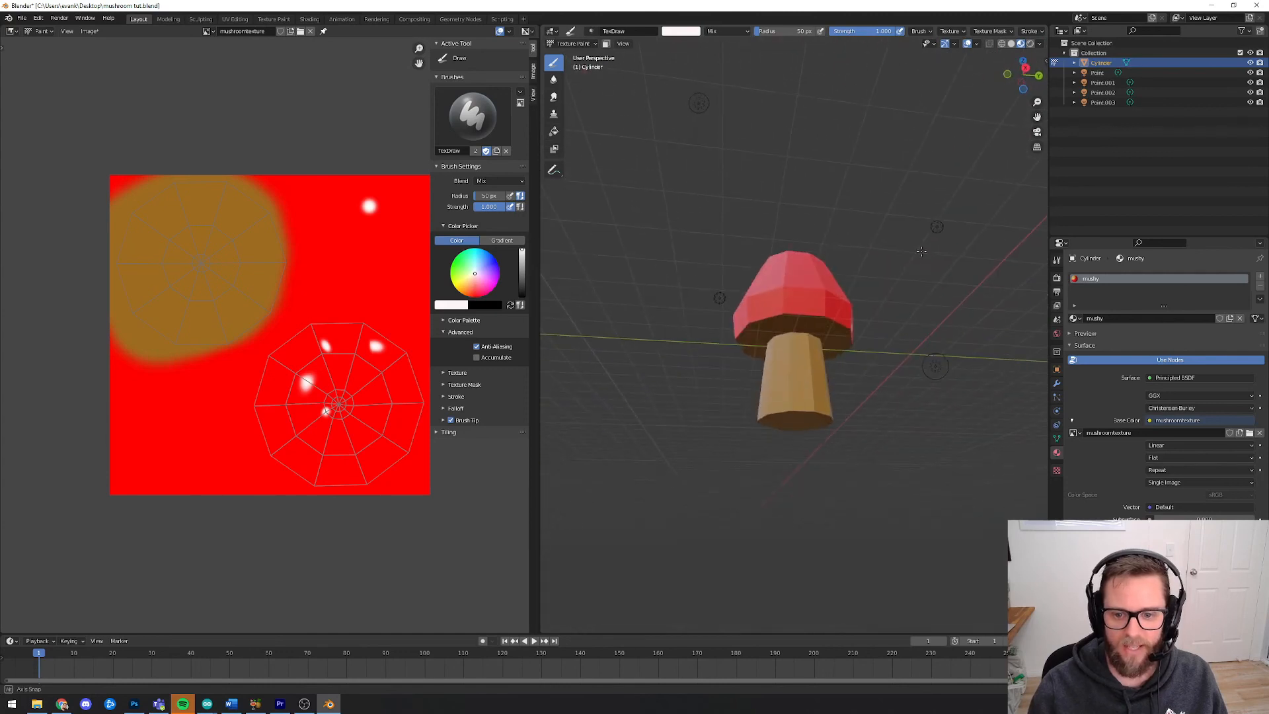
click(802, 383)
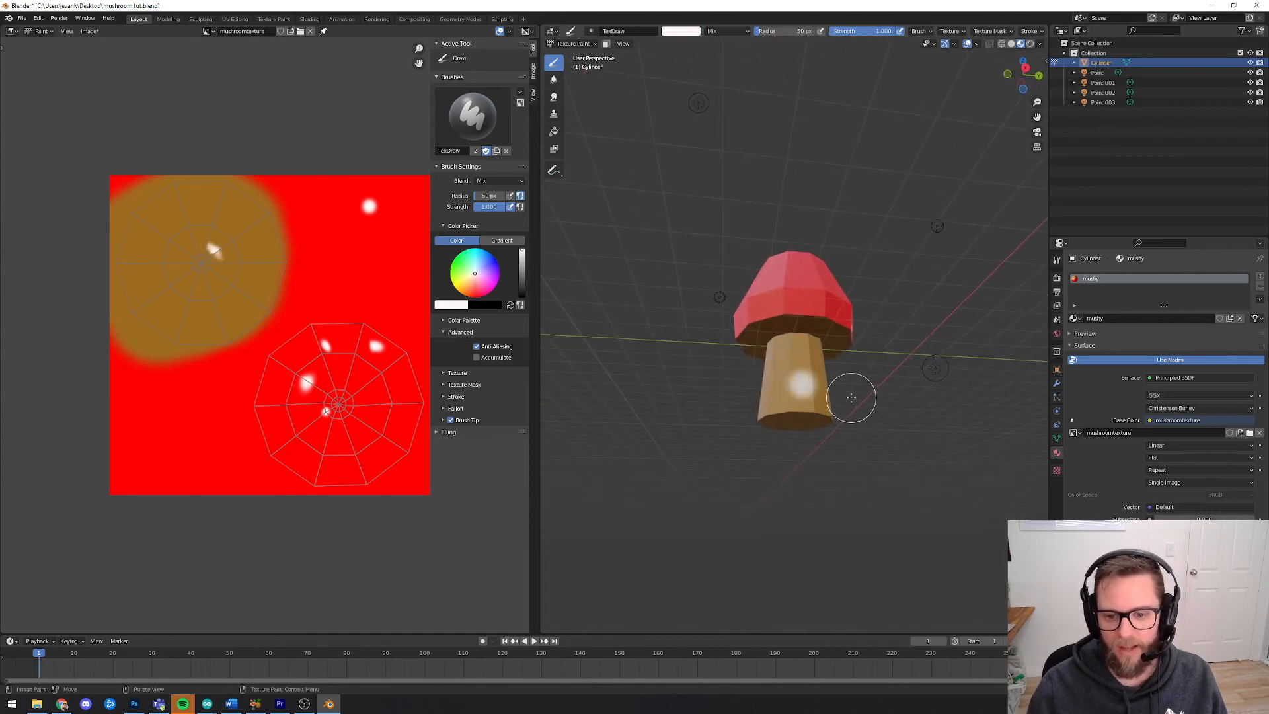
key(ctrl+z)
Render an image of the painted mushroom
middle_drag(875, 369, 923, 334)
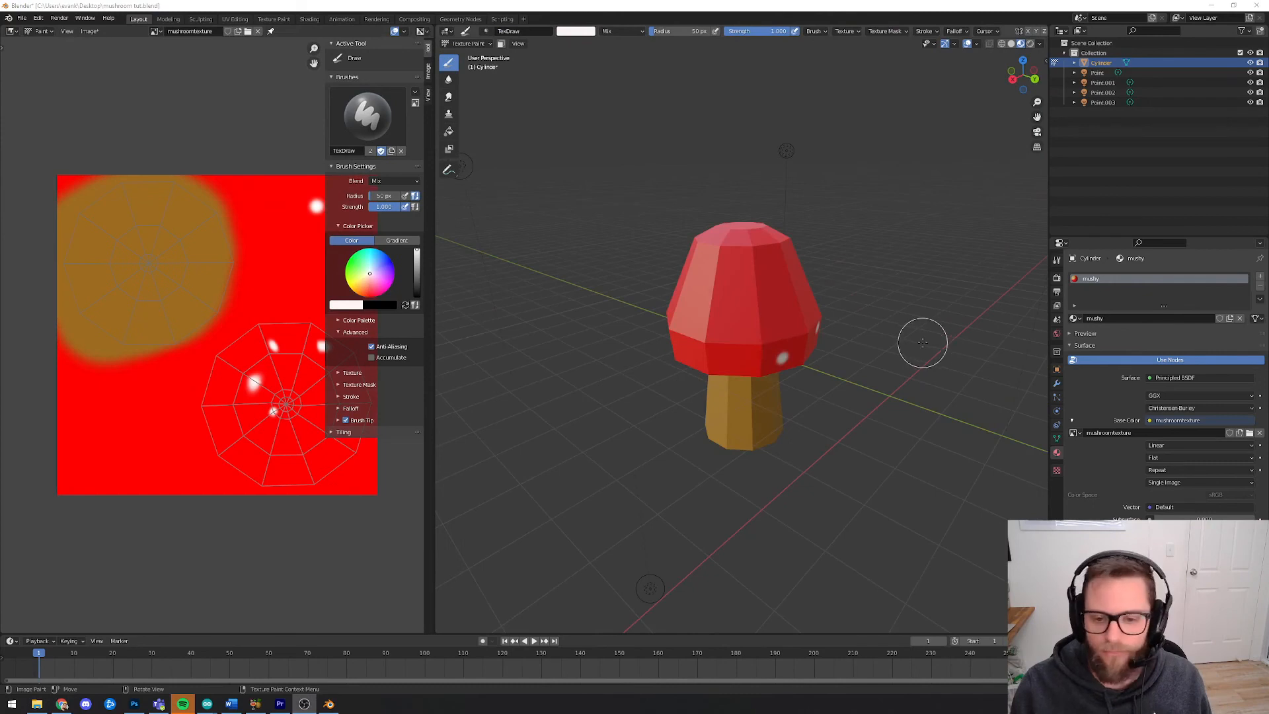
mouse_move(921, 340)
middle_down()
mouse_move(753, 306)
mouse_move(818, 321)
middle_up()
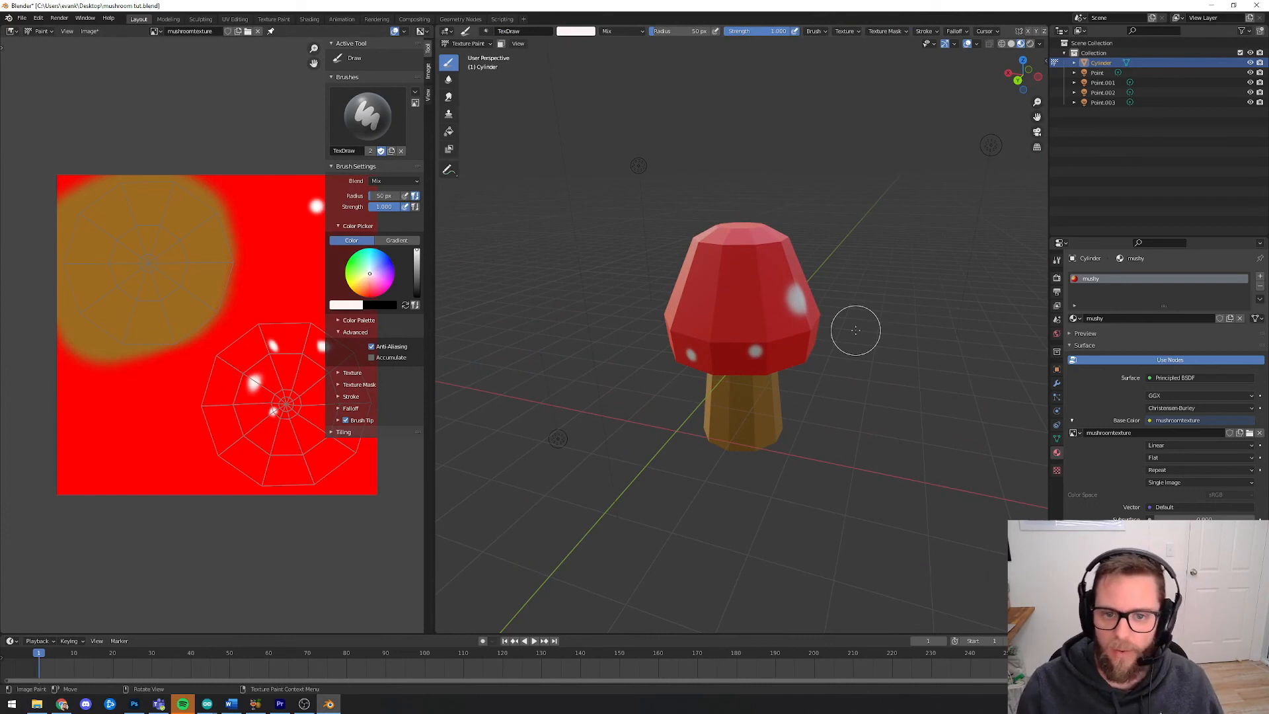
middle_drag(858, 334, 855, 329)
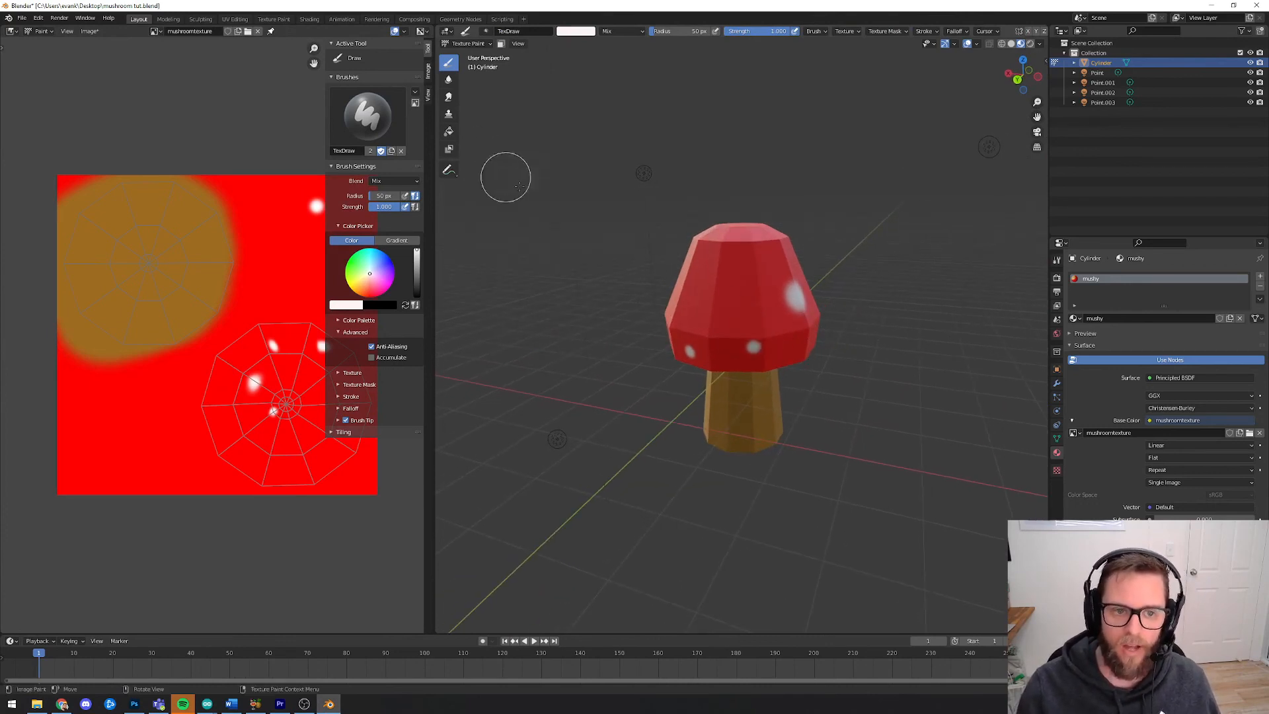
click(59, 18)
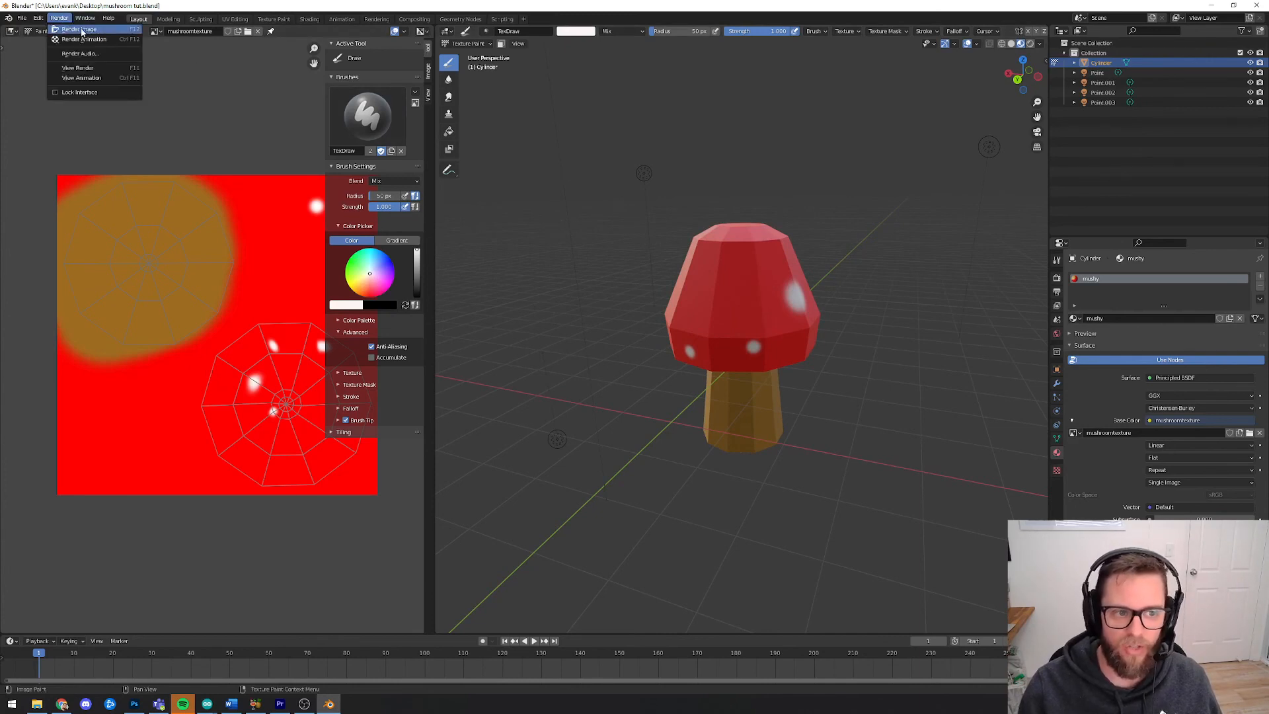